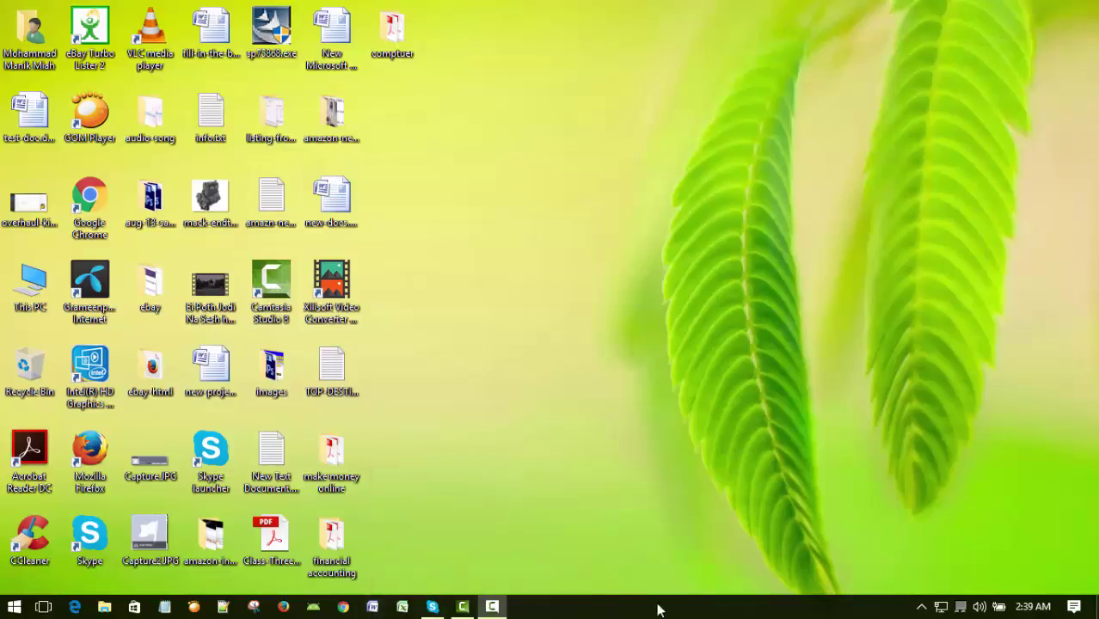
Step: Open Microsoft Word and enter the 14 October 2016 XeniusDigital Part-14 heading with the outline Click Insert Tab, To use shapes, Close documents/file, Exit MS Word
click(373, 607)
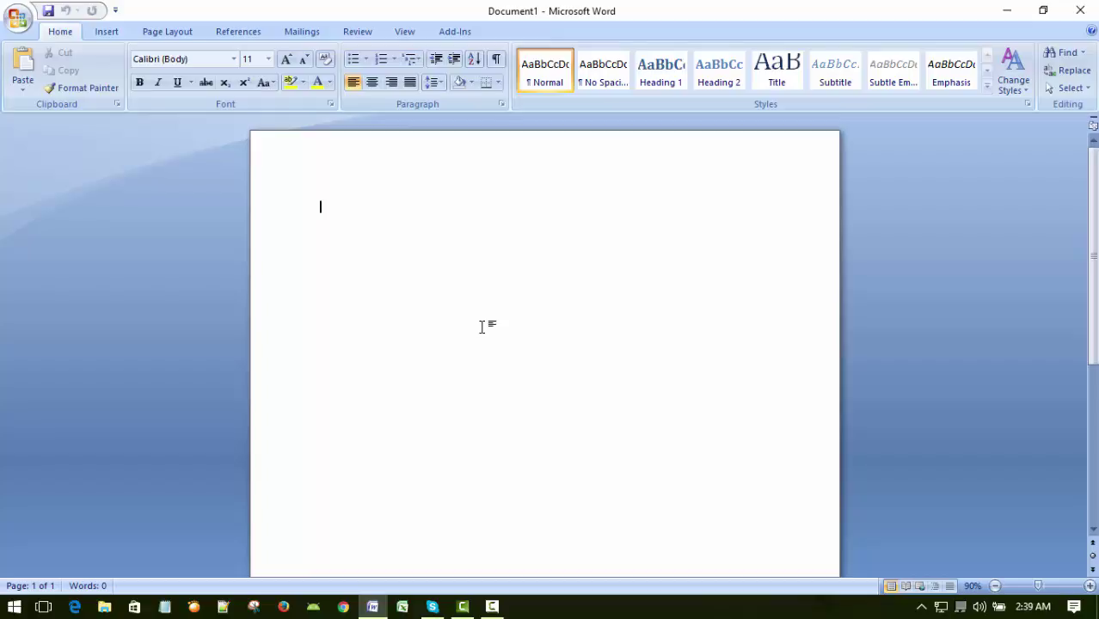
text(14 October 2016 XeniusDigital Microsoft Office Word 2007 Tutorial in Bangla Part-14 Insert Menu / Insert Tab >> Click Insert Tab >> To use shapes >> Close documents/file >> Exit MS Word)
scroll(672, 346, down, 1)
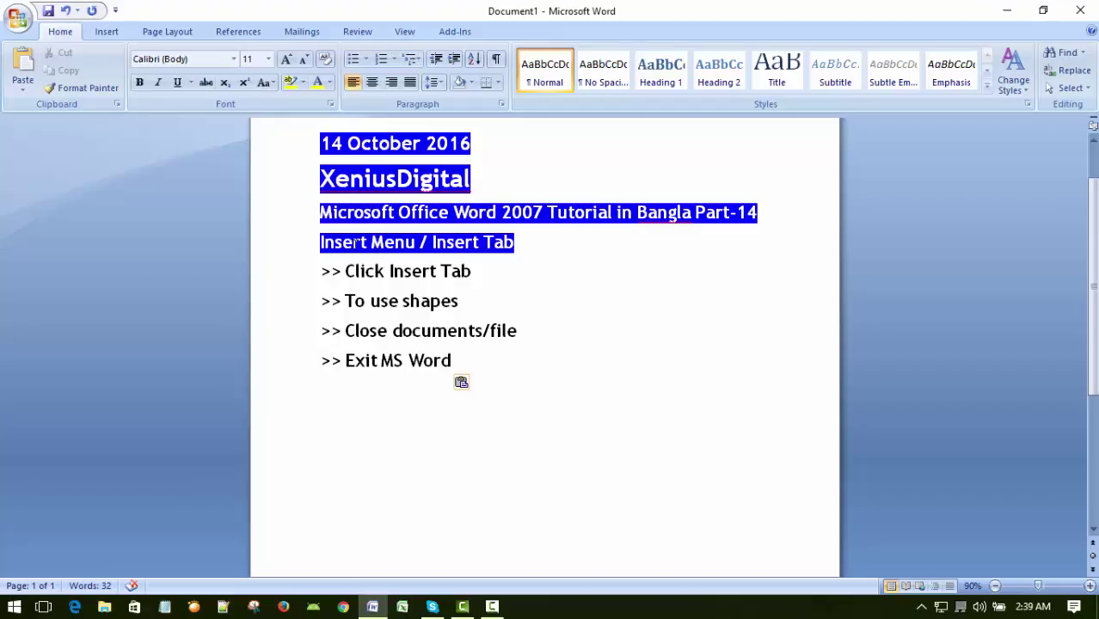
click(370, 301)
click(542, 299)
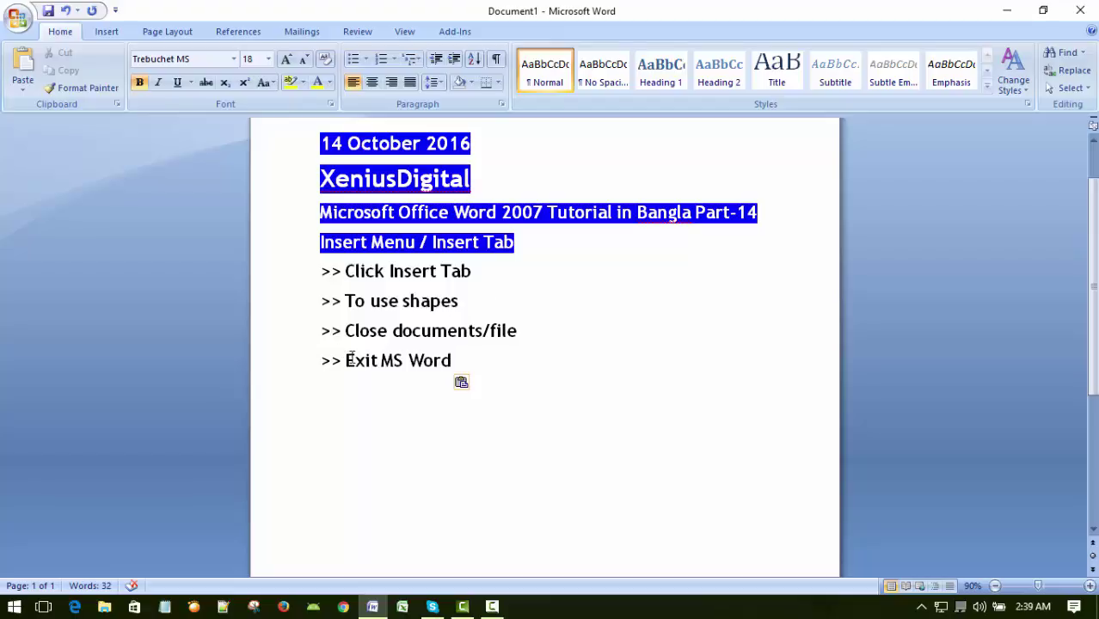
Step: Add blank lines below the outline's last line, "Exit MS Word", and place the text cursor there
click(107, 32)
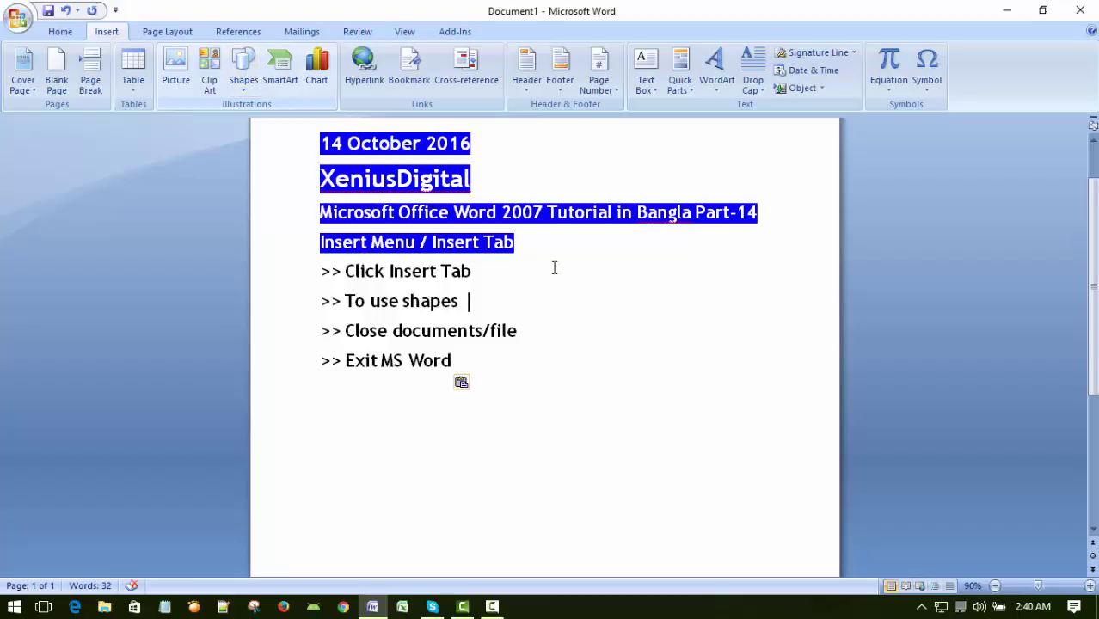
scroll(544, 275, down, 3)
click(544, 361)
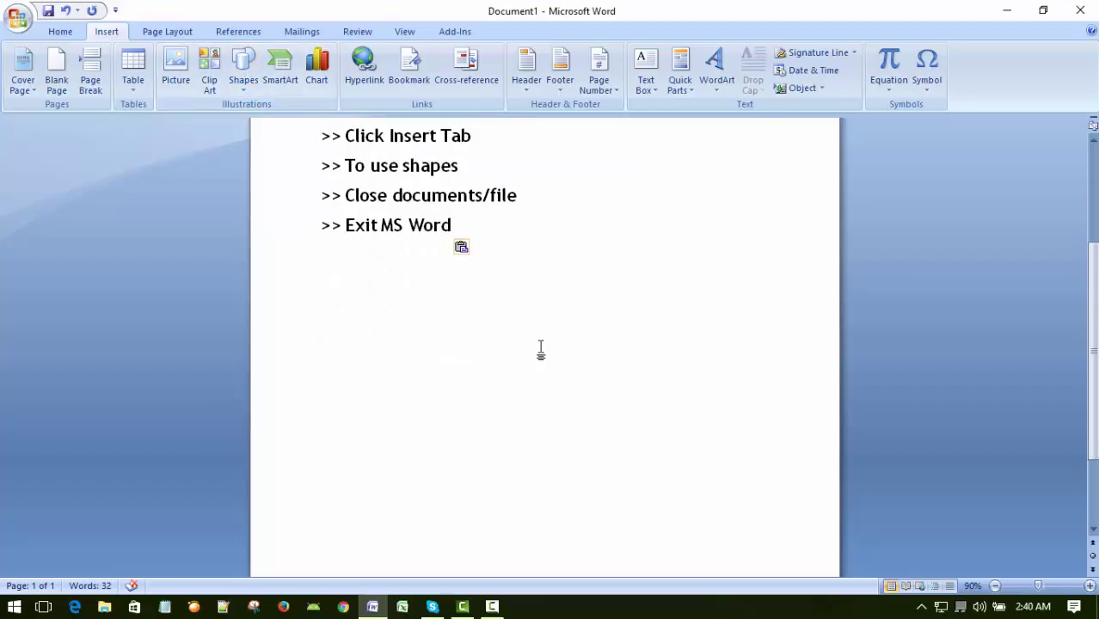
key(Return)
click(57, 34)
key(ctrl+z)
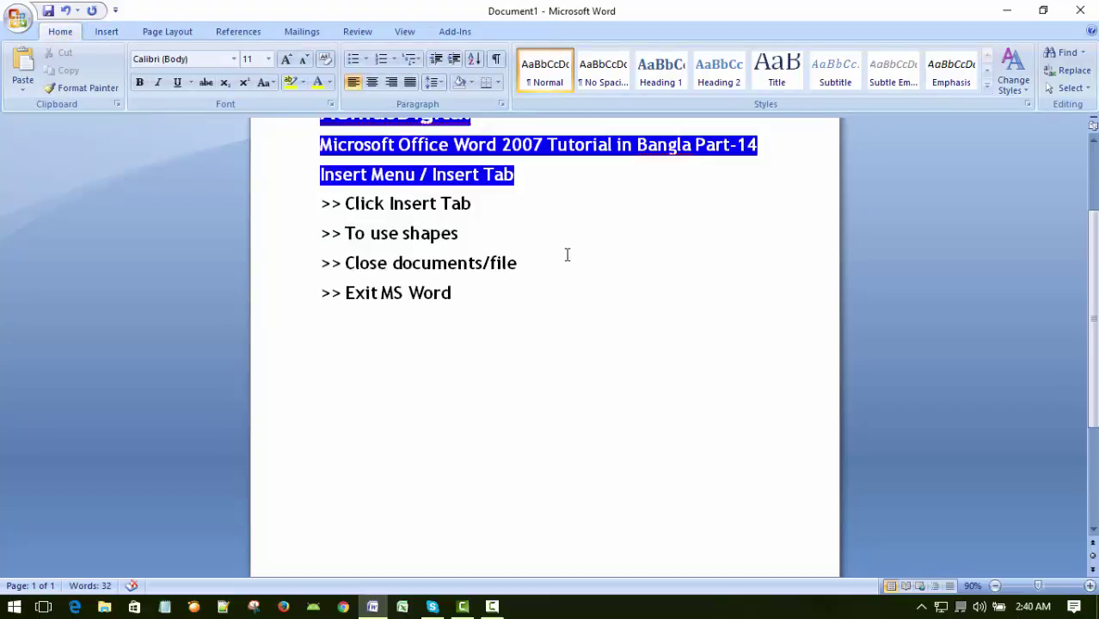
key(ctrl+z)
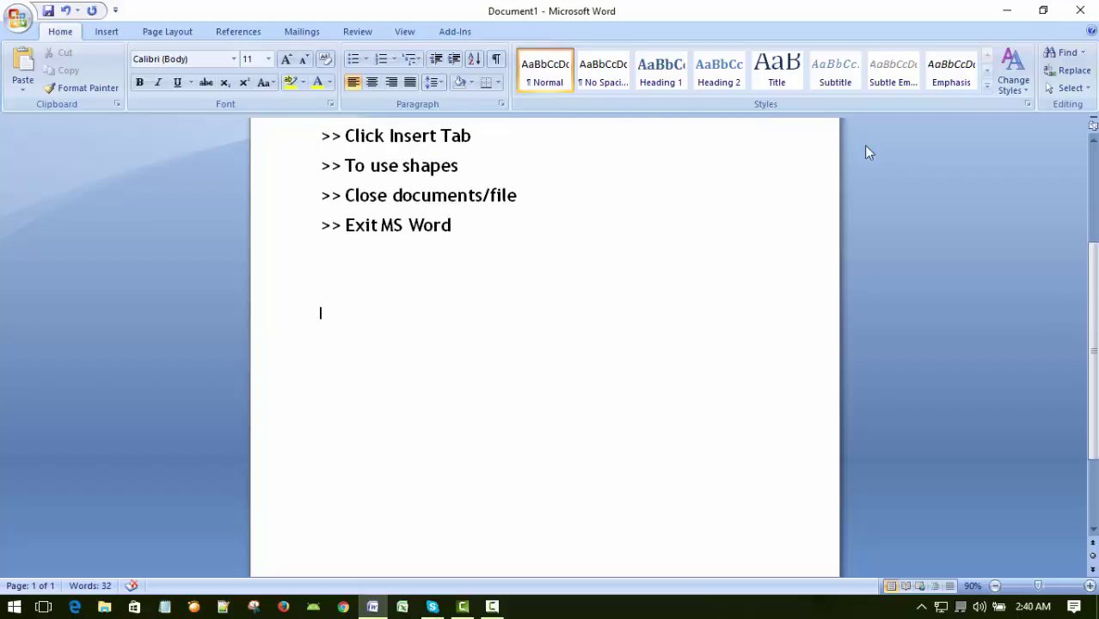
Step: Look through the available shape categories, from lines and basic shapes to callouts, stars and banners
click(107, 32)
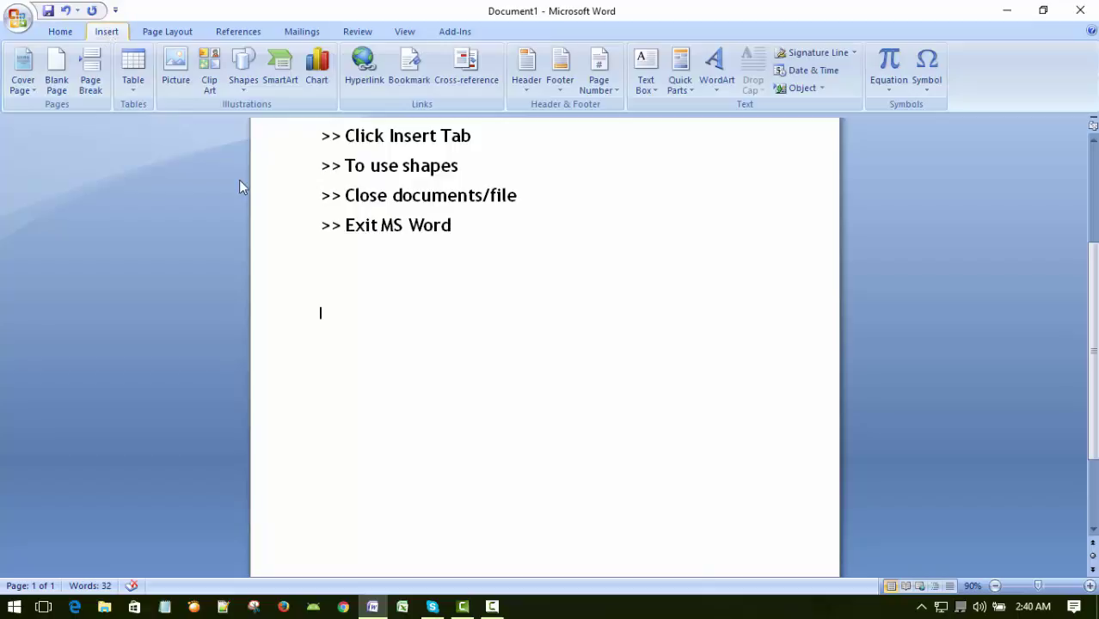
click(244, 69)
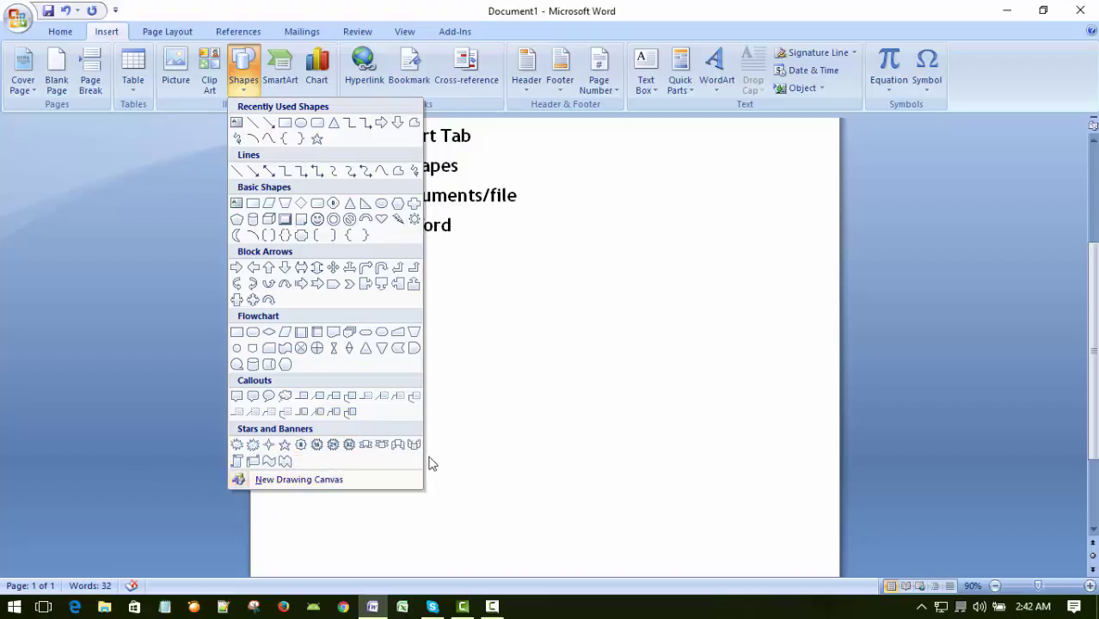
click(555, 383)
Step: Insert a page break below the outline to start a second page
scroll(551, 371, down, 5)
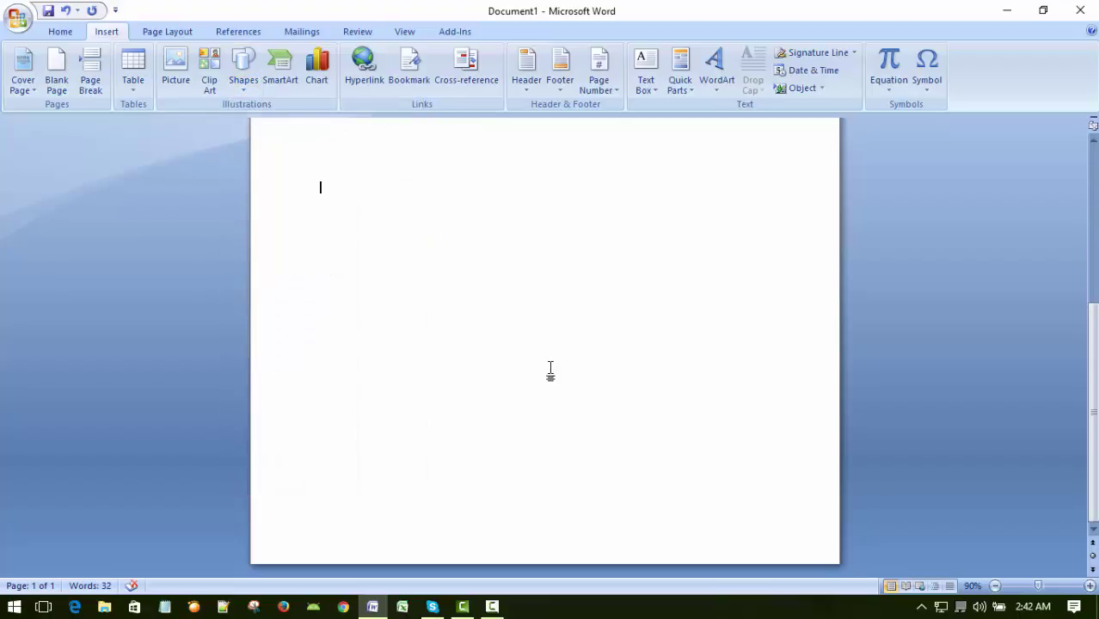
scroll(575, 349, up, 5)
scroll(575, 351, down, 5)
scroll(574, 354, up, 1)
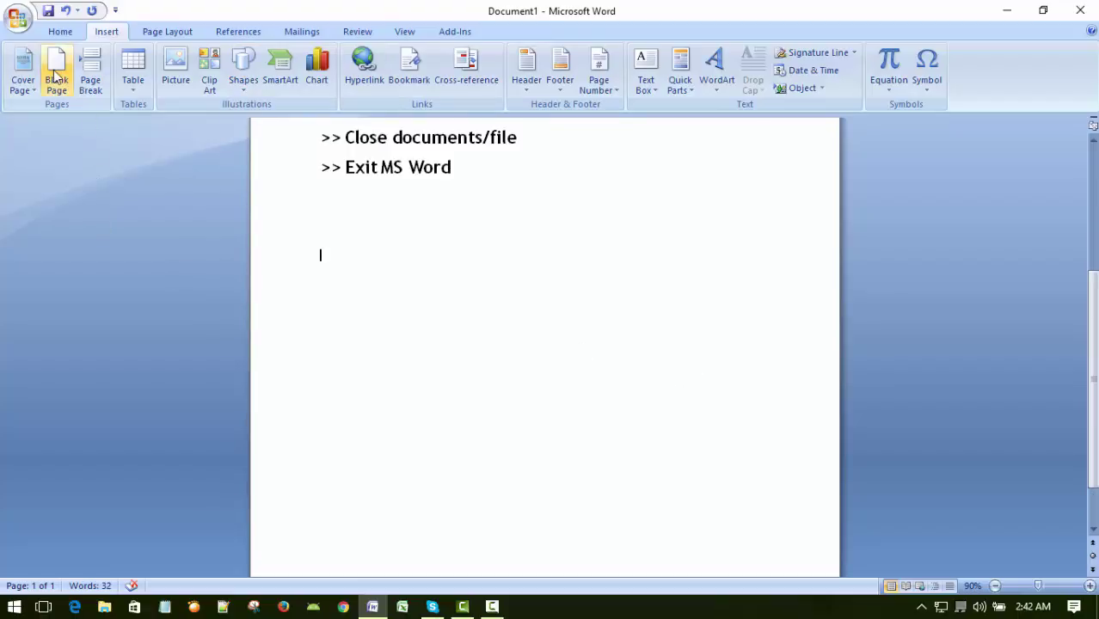
key(ctrl+Return)
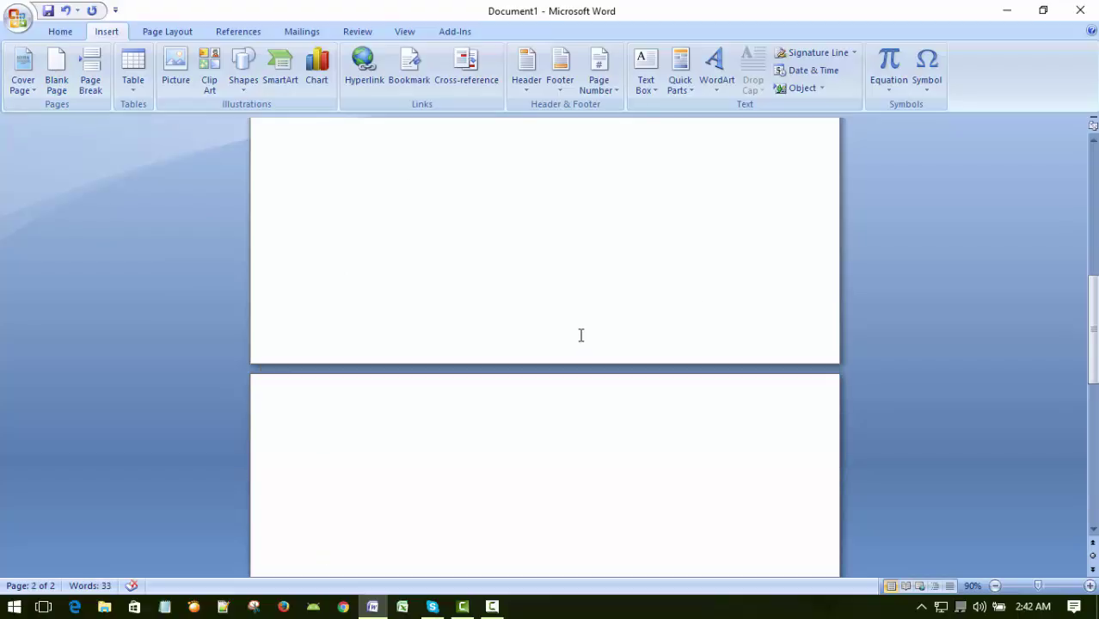
Step: Draw a text box about 5.37" wide and 2.58" high near the top of the second page
scroll(580, 336, down, 1)
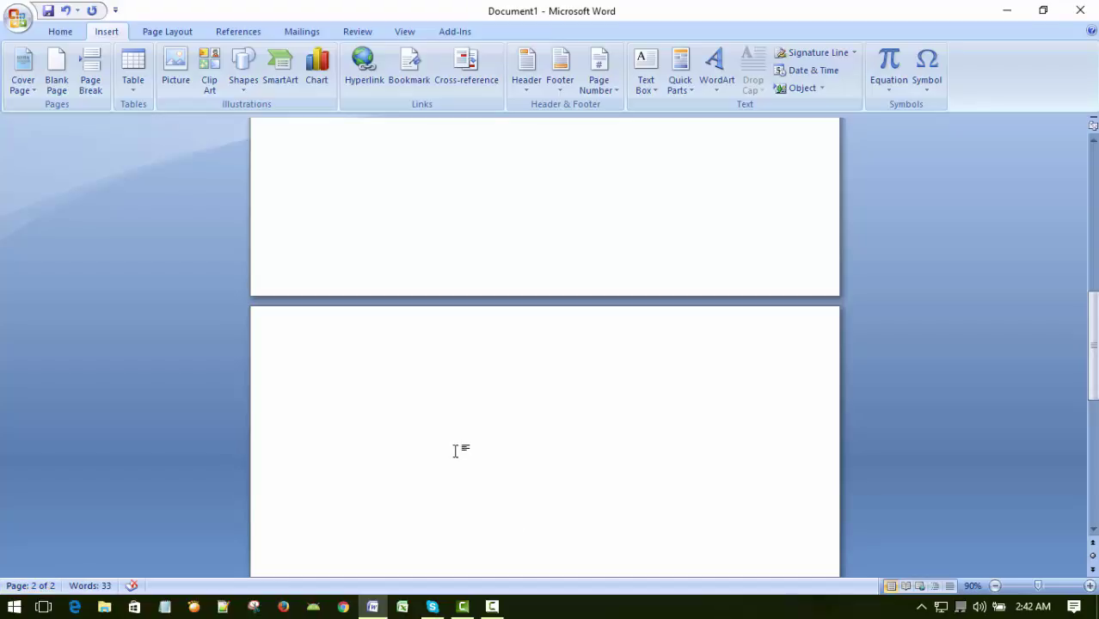
scroll(456, 467, down, 2)
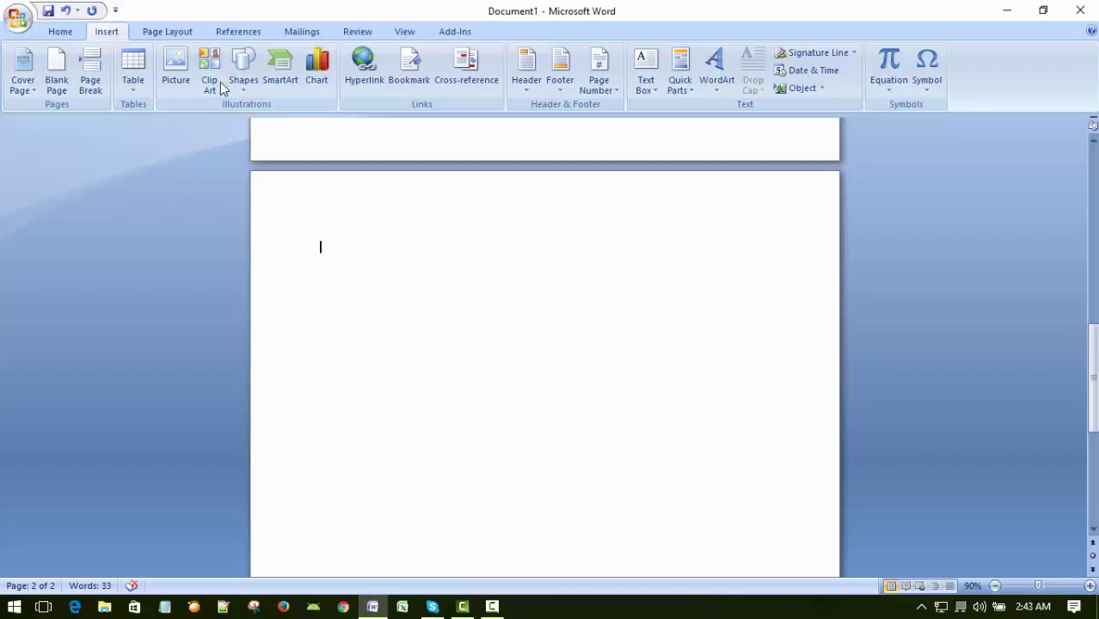
click(247, 69)
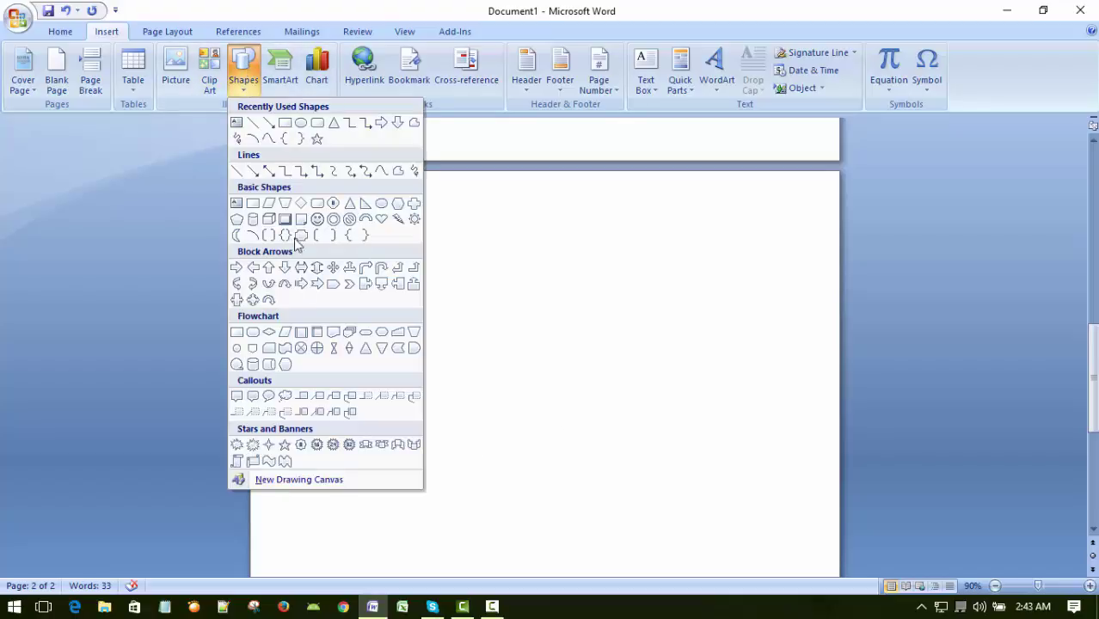
click(237, 125)
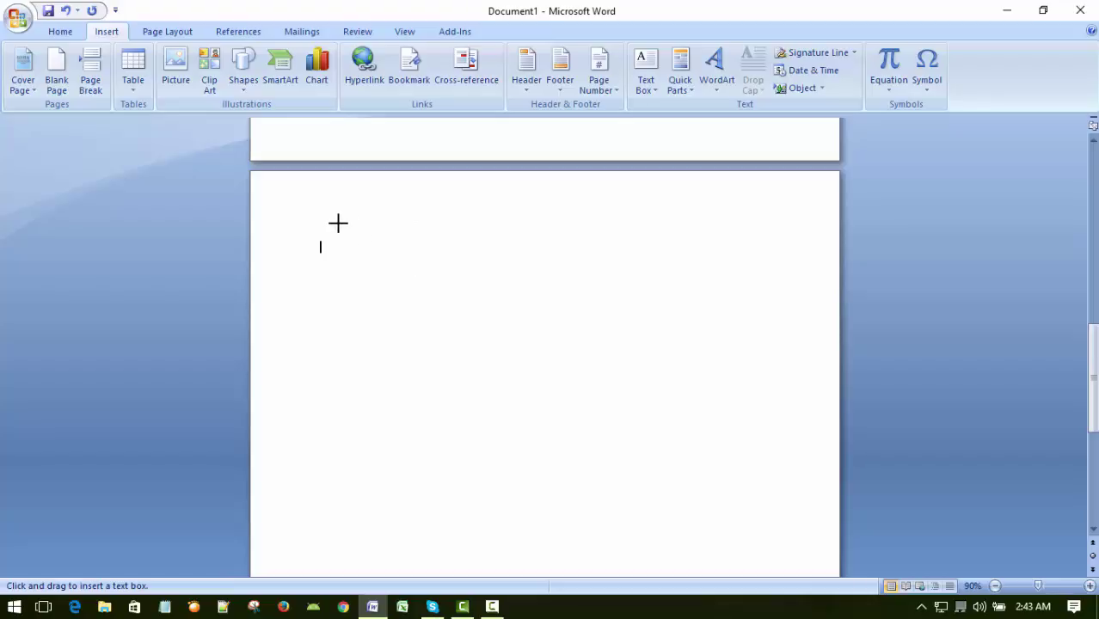
key(Escape)
drag(337, 223, 710, 402)
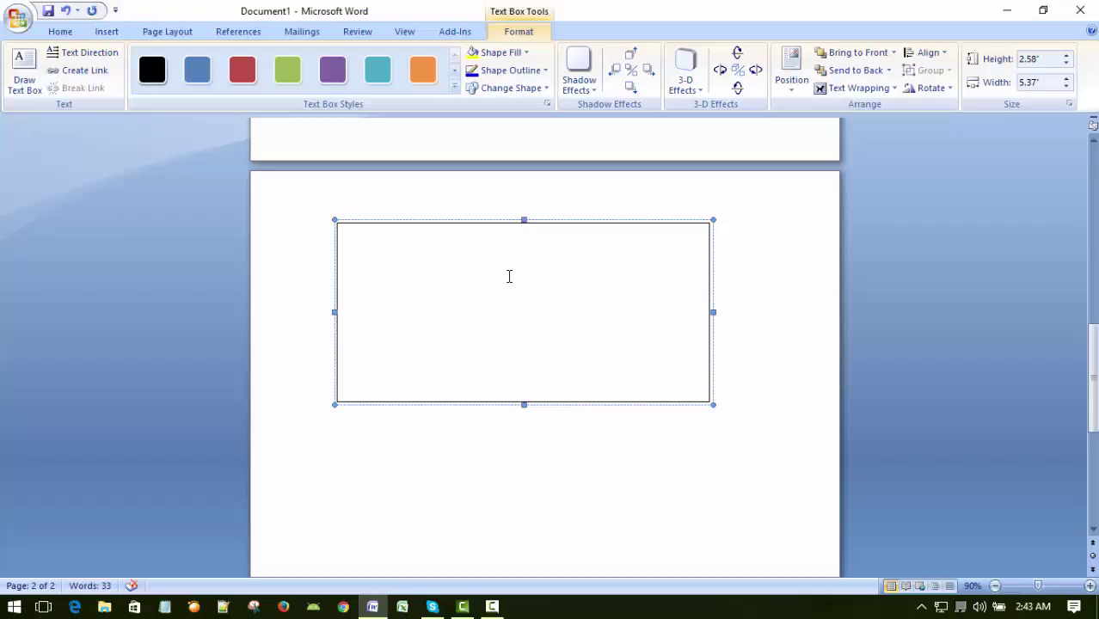
Step: Shrink the text box from both sides and the bottom to about 3" wide and 1.92" high
drag(711, 313, 634, 316)
drag(343, 312, 428, 313)
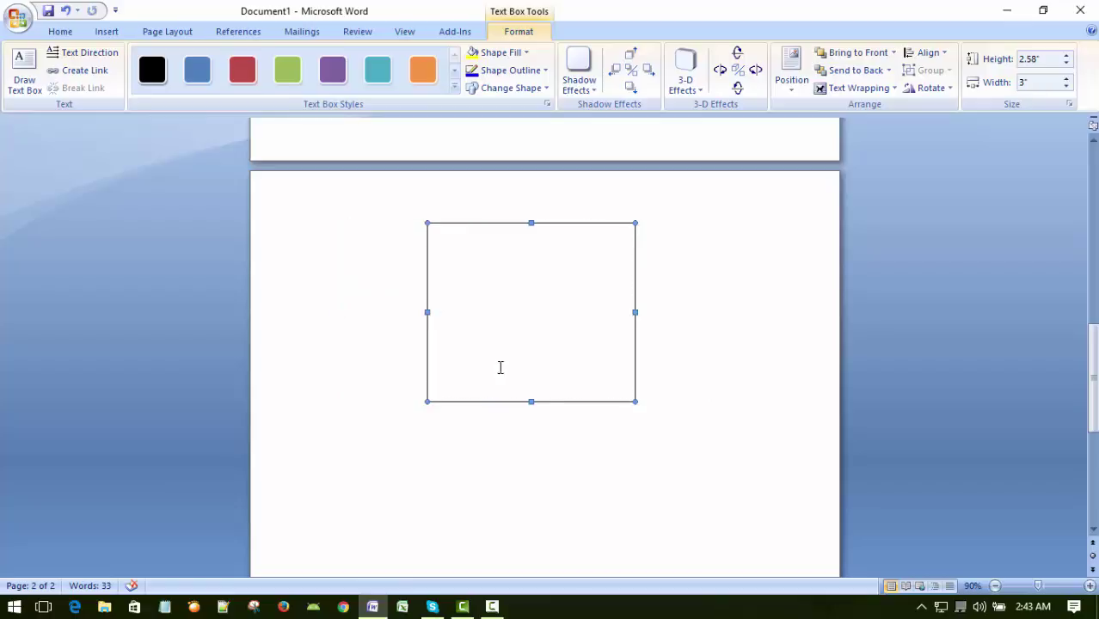
drag(532, 401, 533, 355)
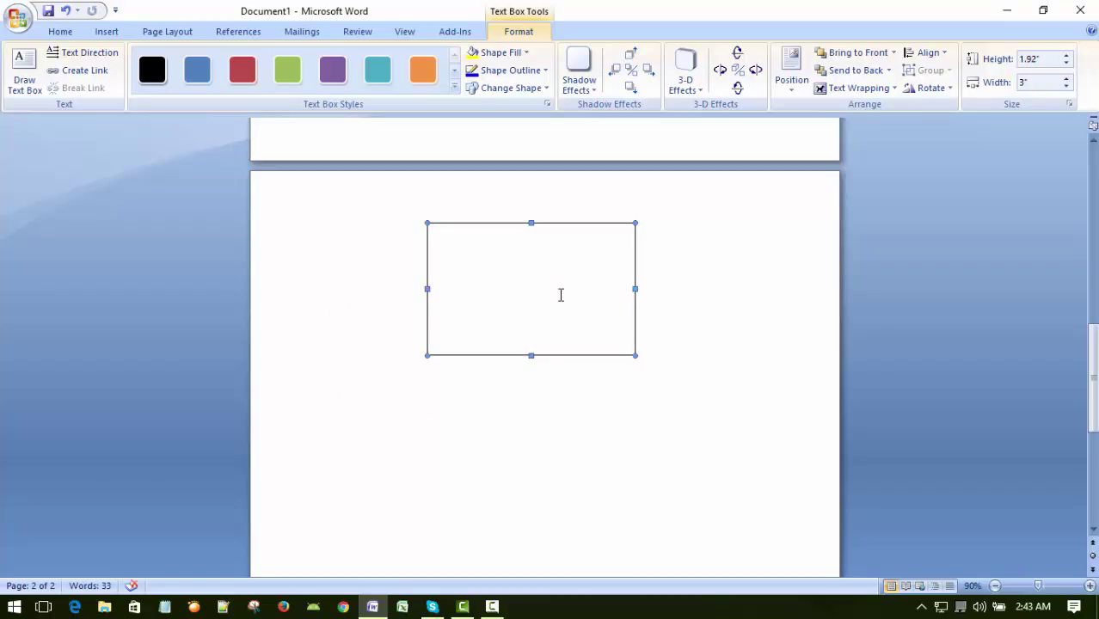
Step: Try the red, green and teal text box styles, and apply the solid orange one to the box
click(561, 295)
click(250, 69)
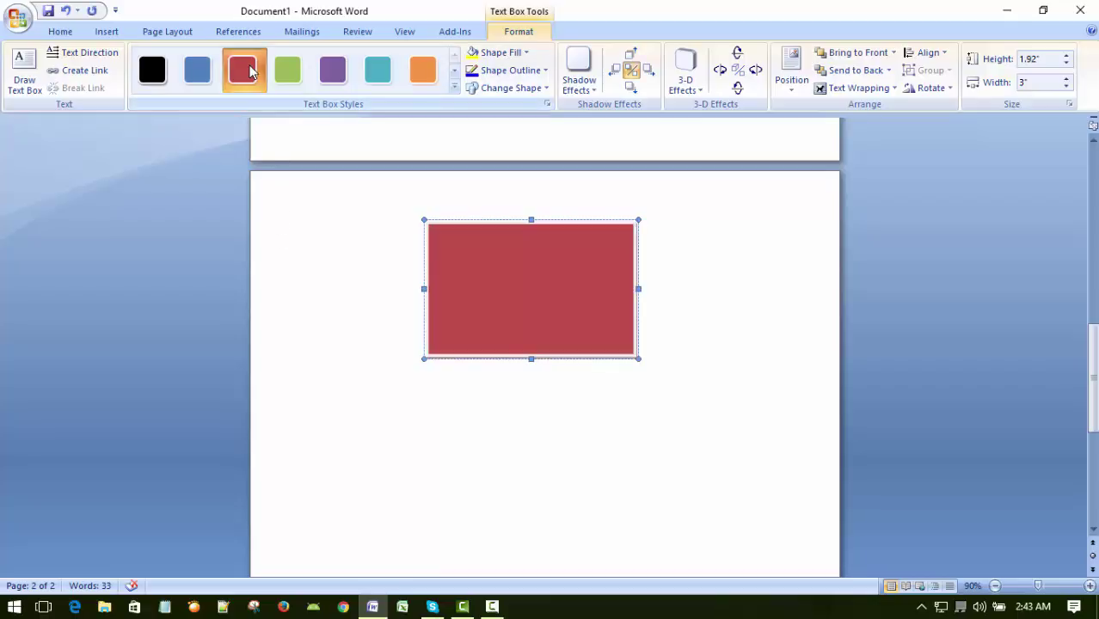
click(294, 78)
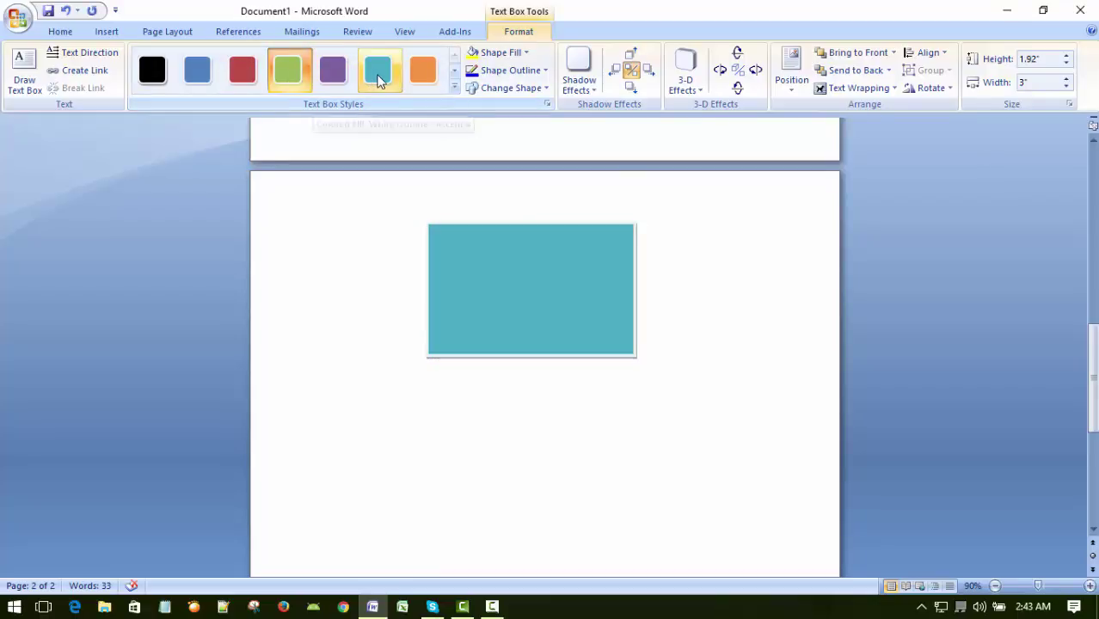
click(378, 70)
click(423, 70)
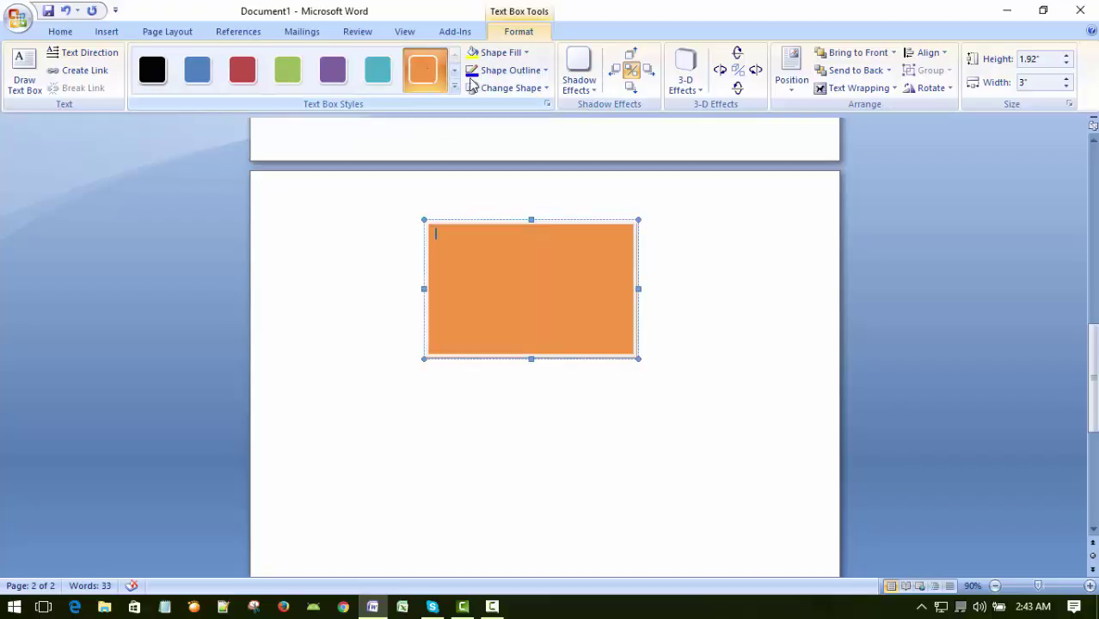
Step: Apply the first Drop Shadow effect, offset to the upper left, to the orange text box
click(582, 67)
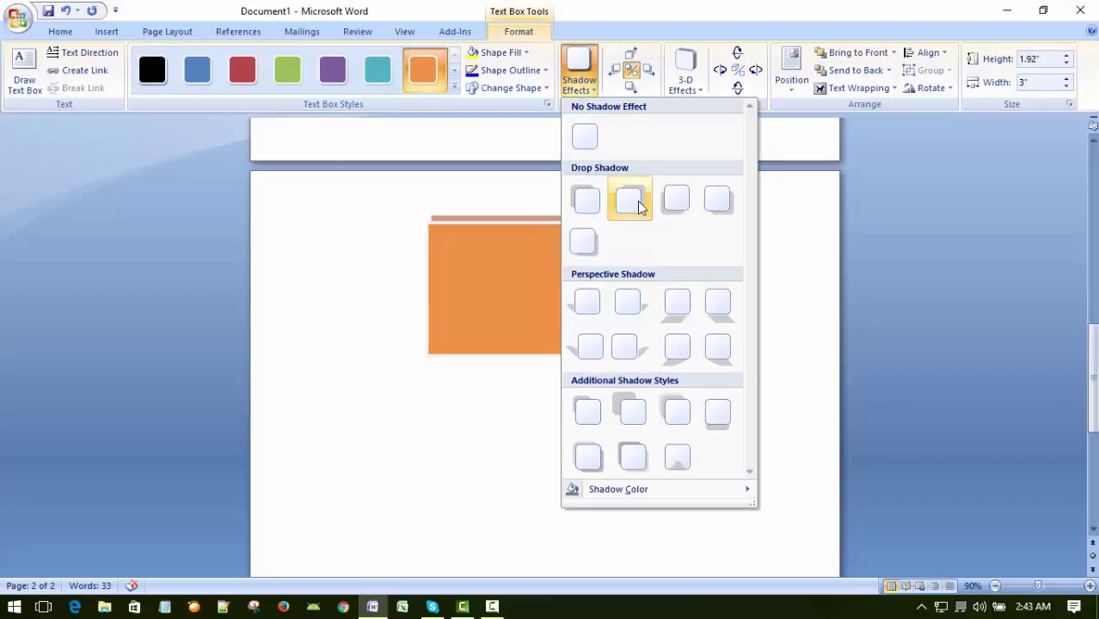
click(475, 303)
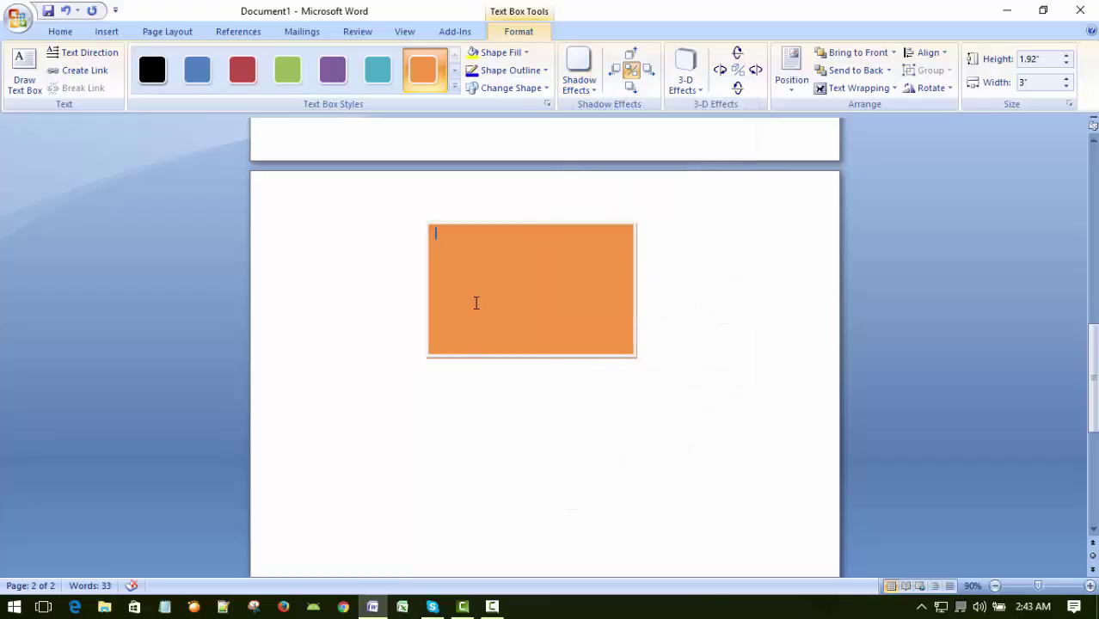
click(588, 64)
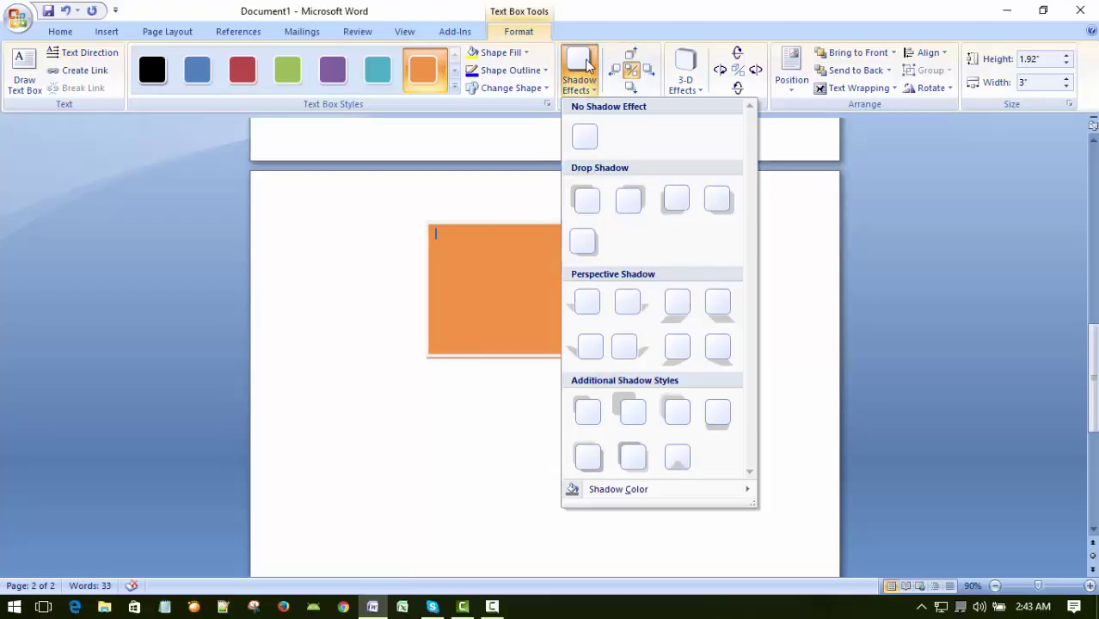
click(587, 201)
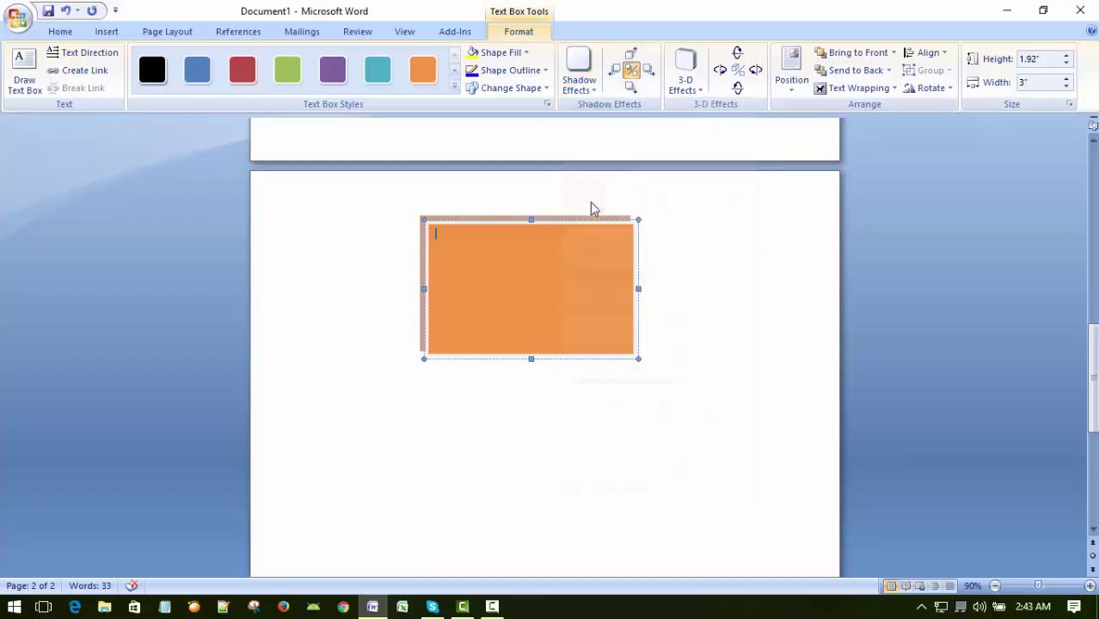
click(511, 453)
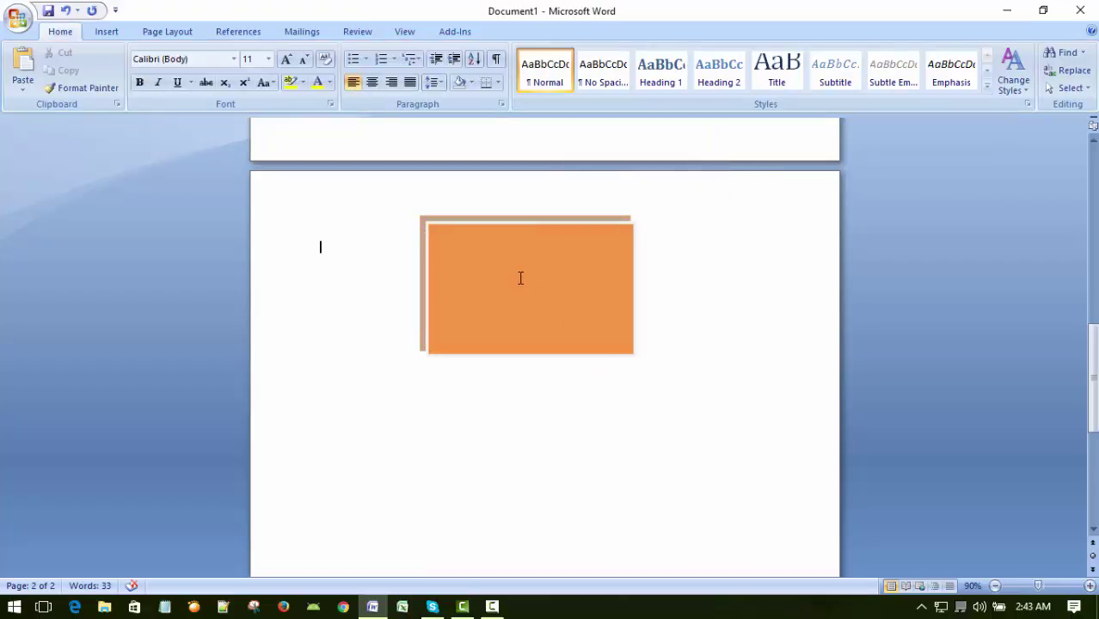
Step: Set the font size inside the empty orange text box to 18
click(455, 255)
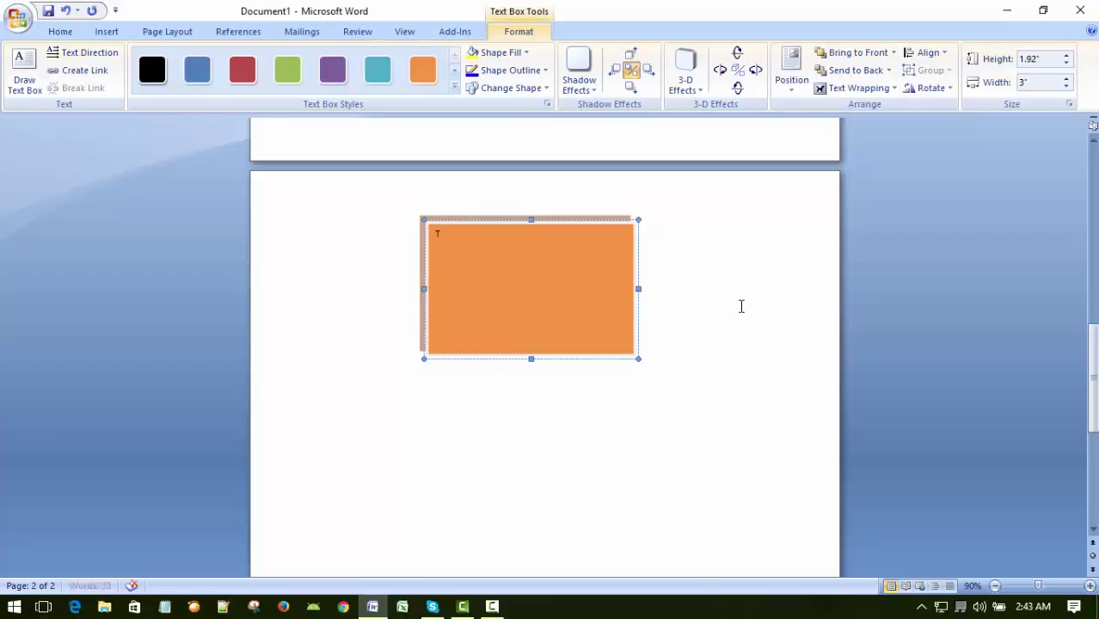
text(Thi)
key(BackSpace)
key(BackSpace)
click(57, 32)
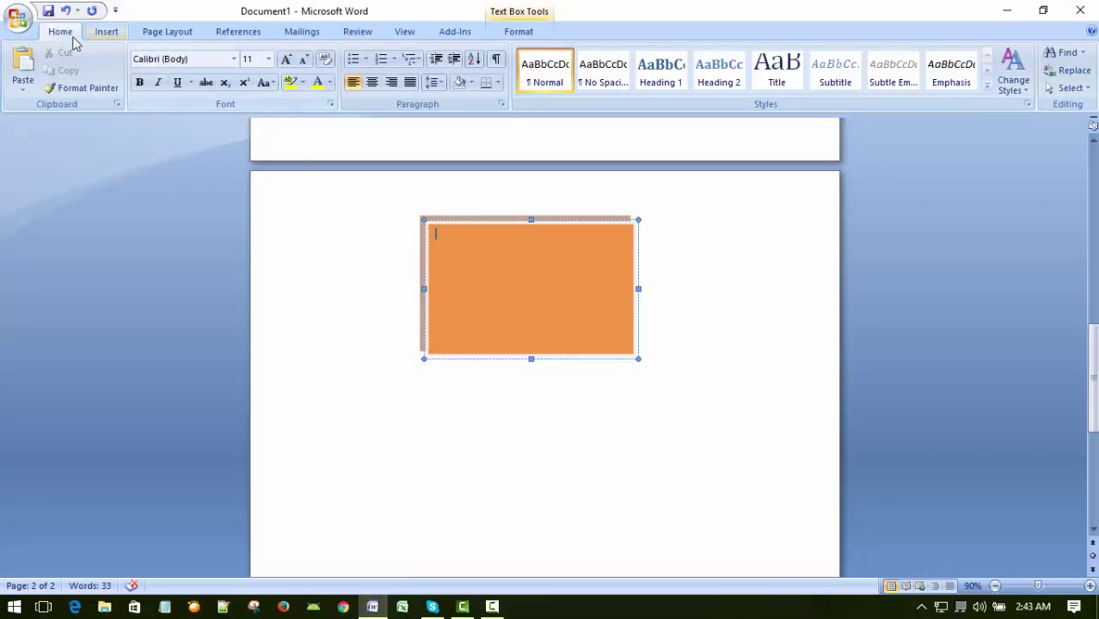
click(268, 59)
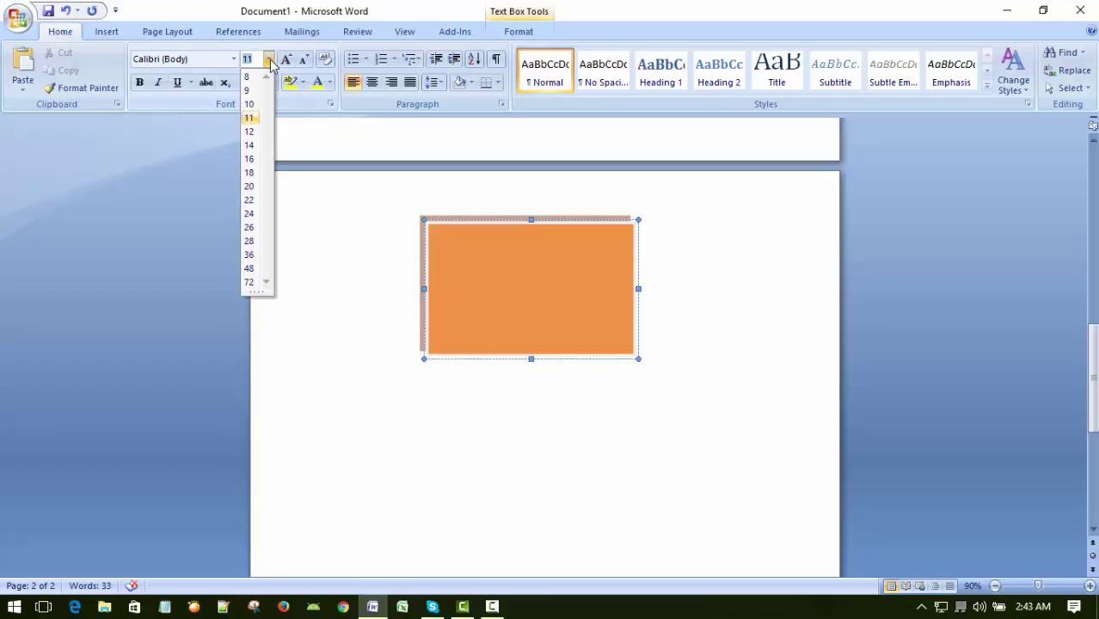
click(250, 173)
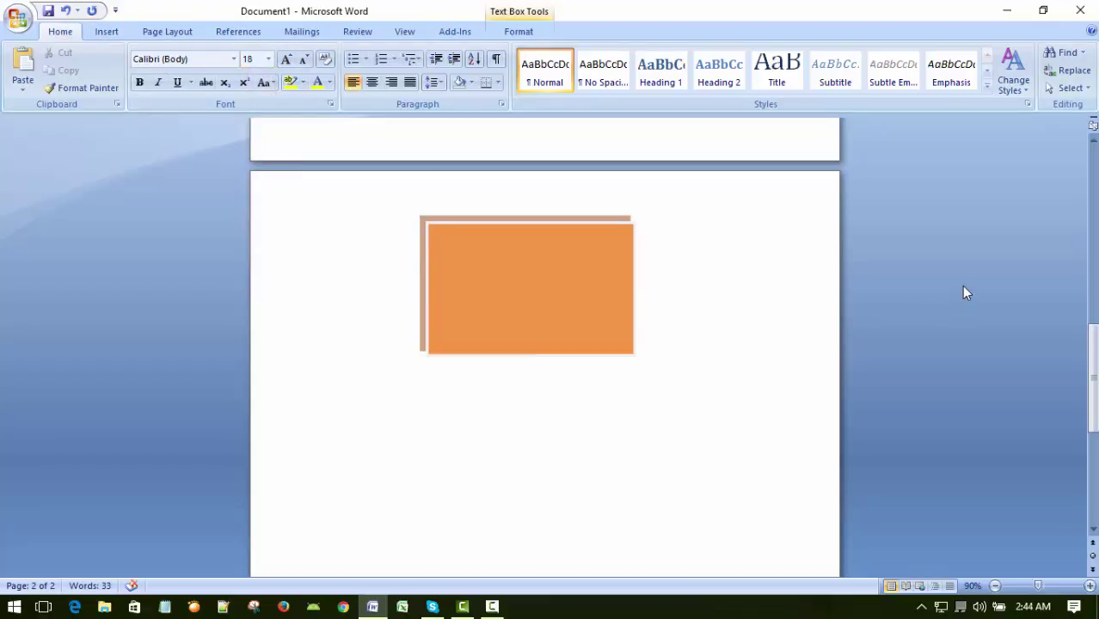
Step: Enter "The quick little brown fox" and "Jumps over the lazy dog." on two lines inside the orange text box
text(The quick li)
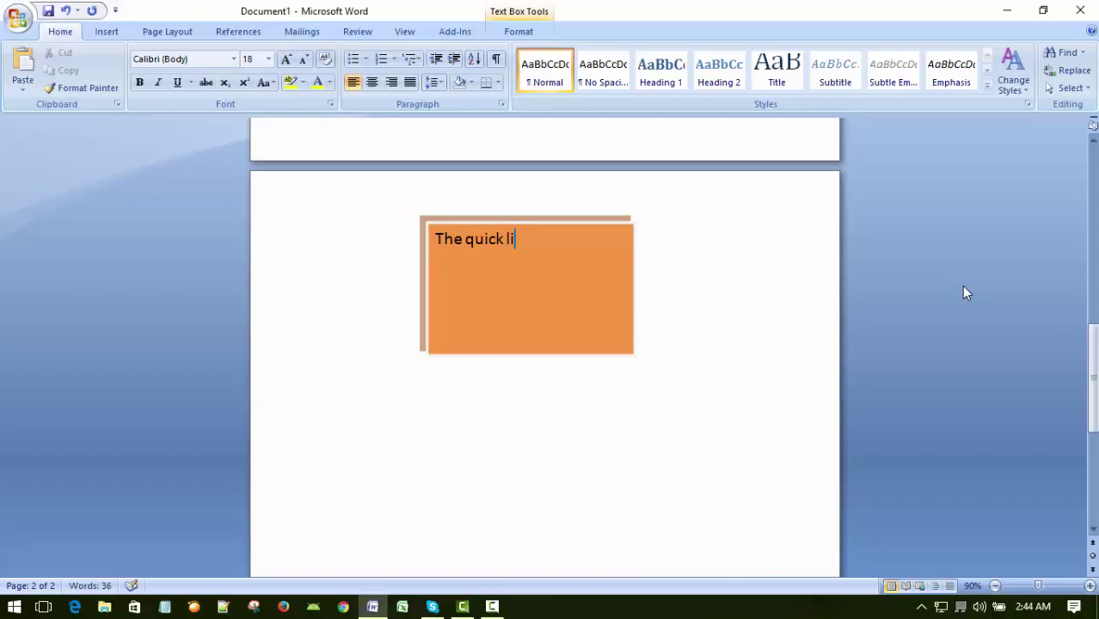
text(ttle bro)
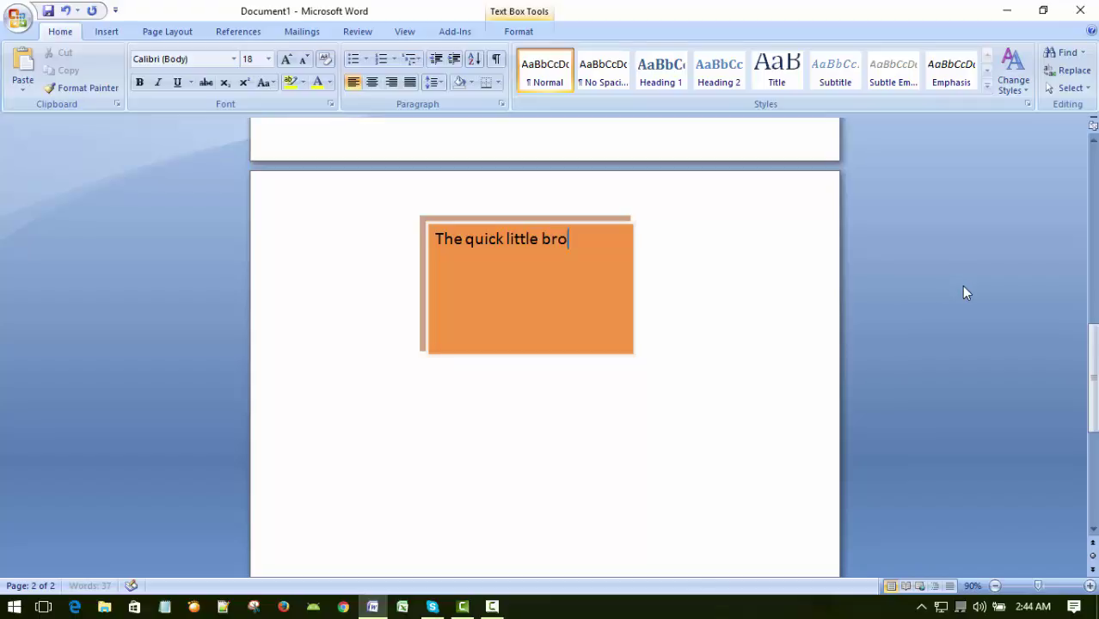
text(wn fox)
key(Return)
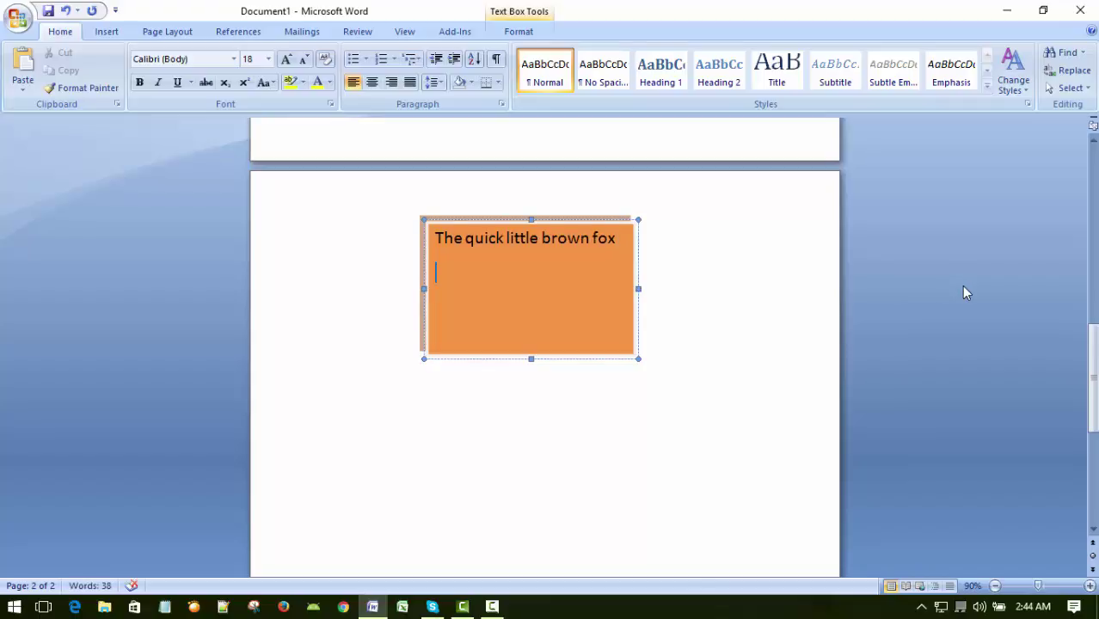
text(jumps)
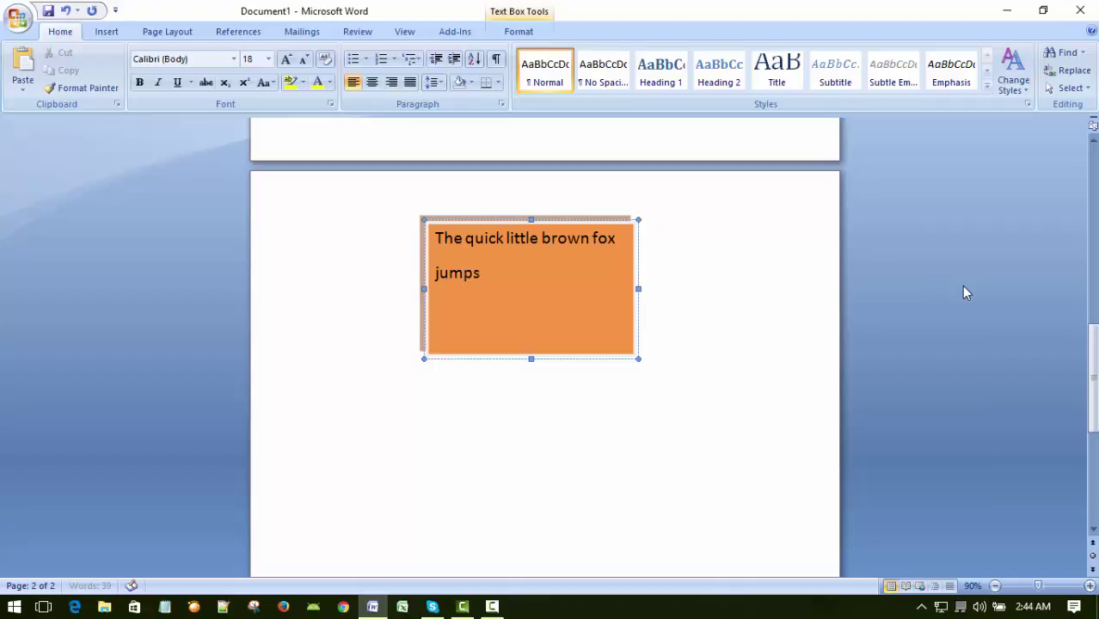
text( over the la)
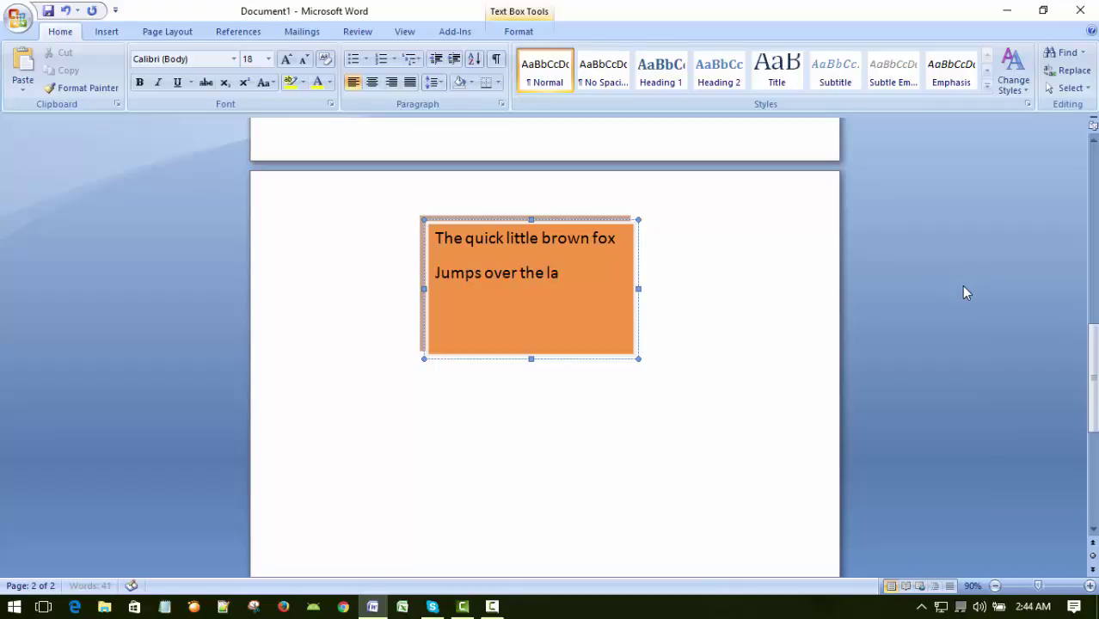
text(zy dog.)
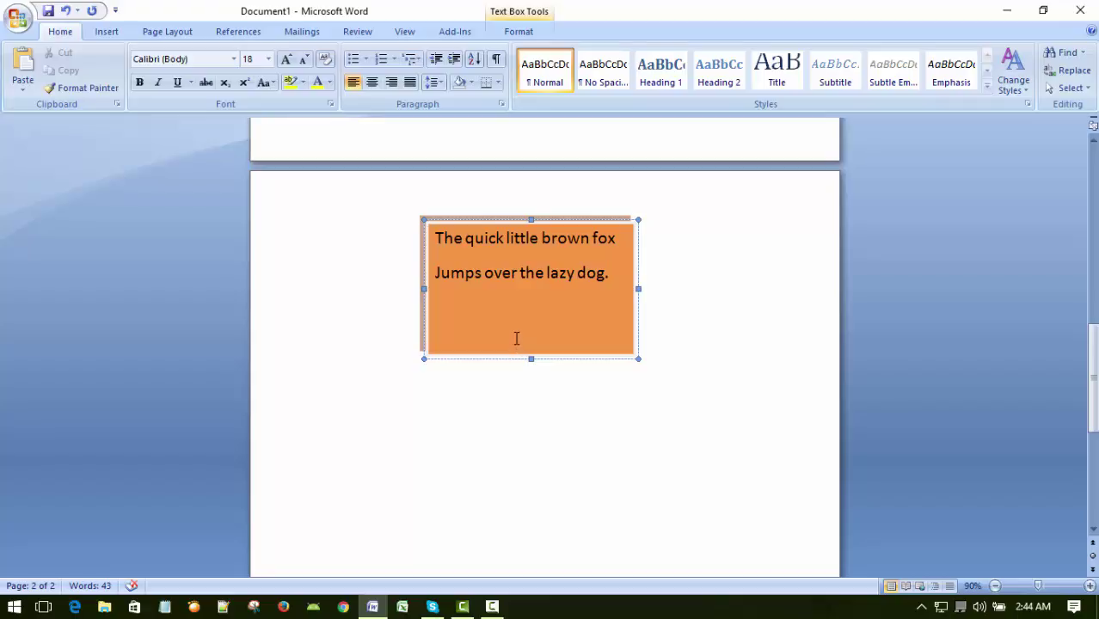
scroll(515, 338, down, 1)
scroll(516, 338, up, 1)
click(682, 392)
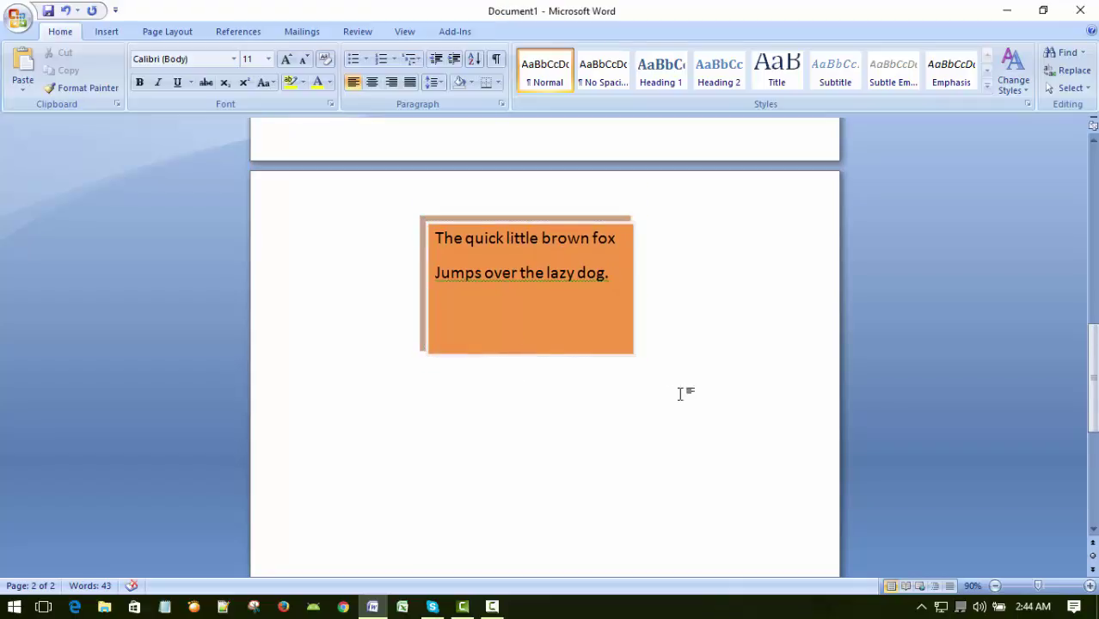
Step: Apply the solid black text box style to the box containing the sample text
click(540, 306)
click(561, 315)
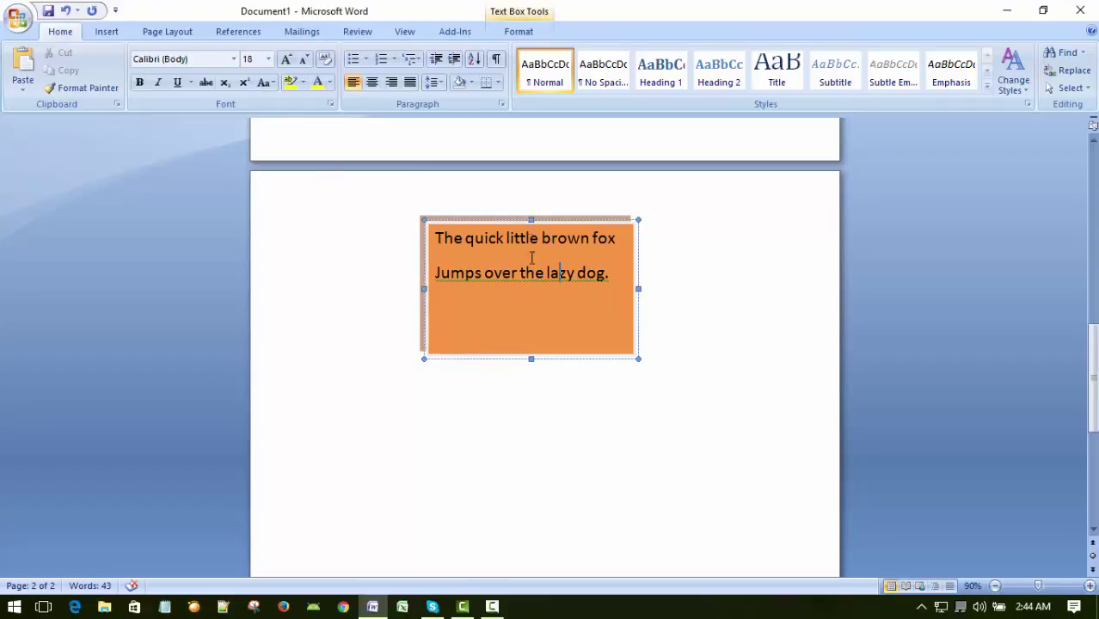
click(104, 31)
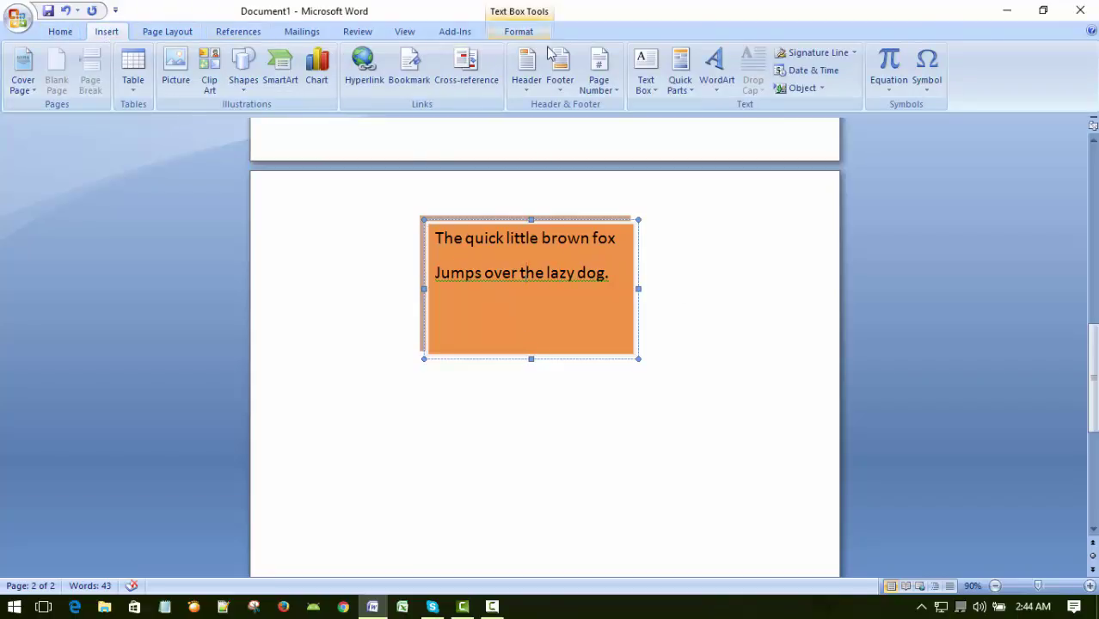
click(535, 222)
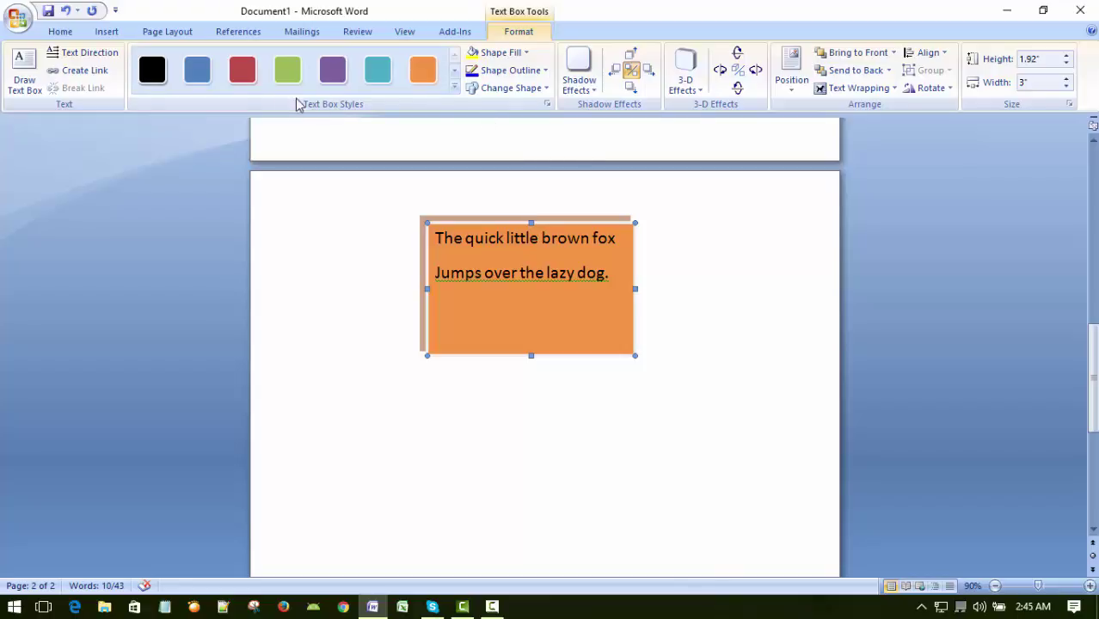
click(333, 69)
click(583, 331)
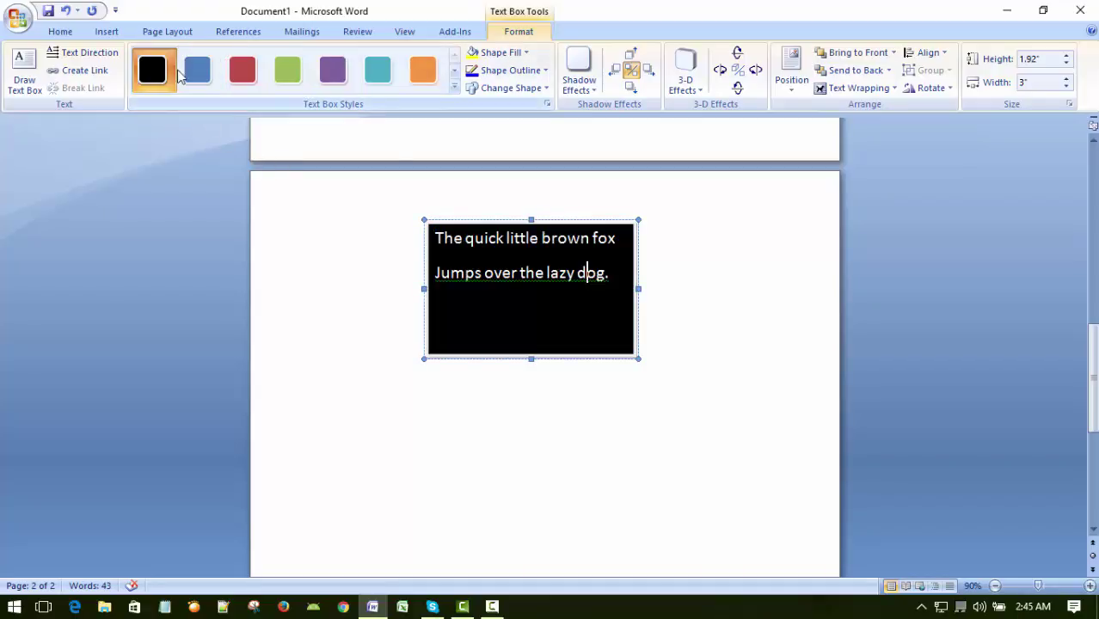
click(153, 69)
click(760, 344)
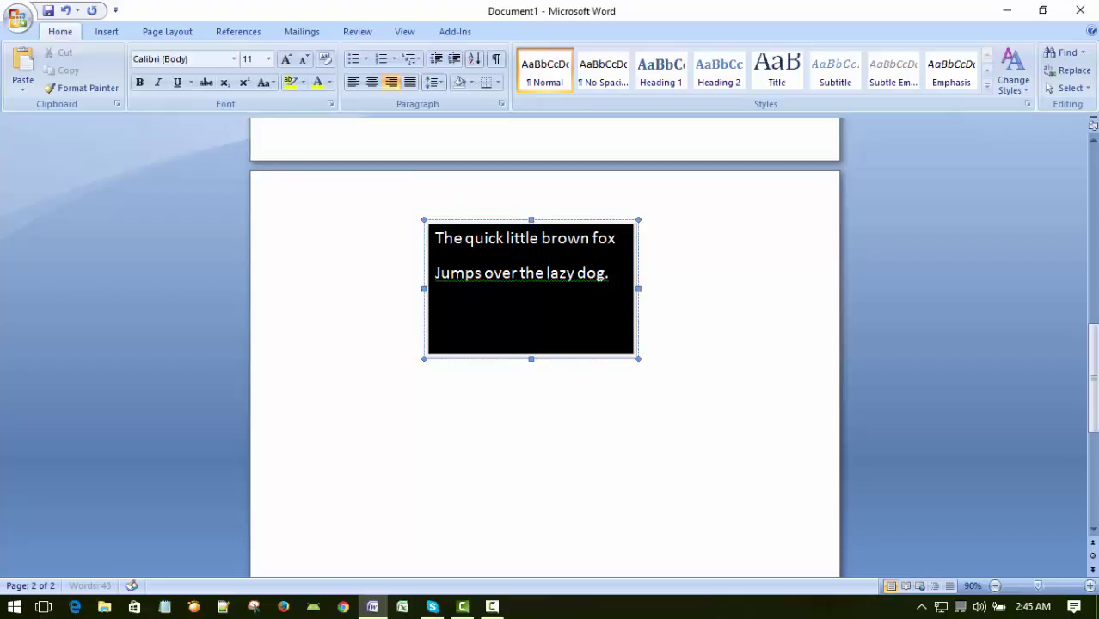
Step: Change the text box back to the solid orange style
click(531, 221)
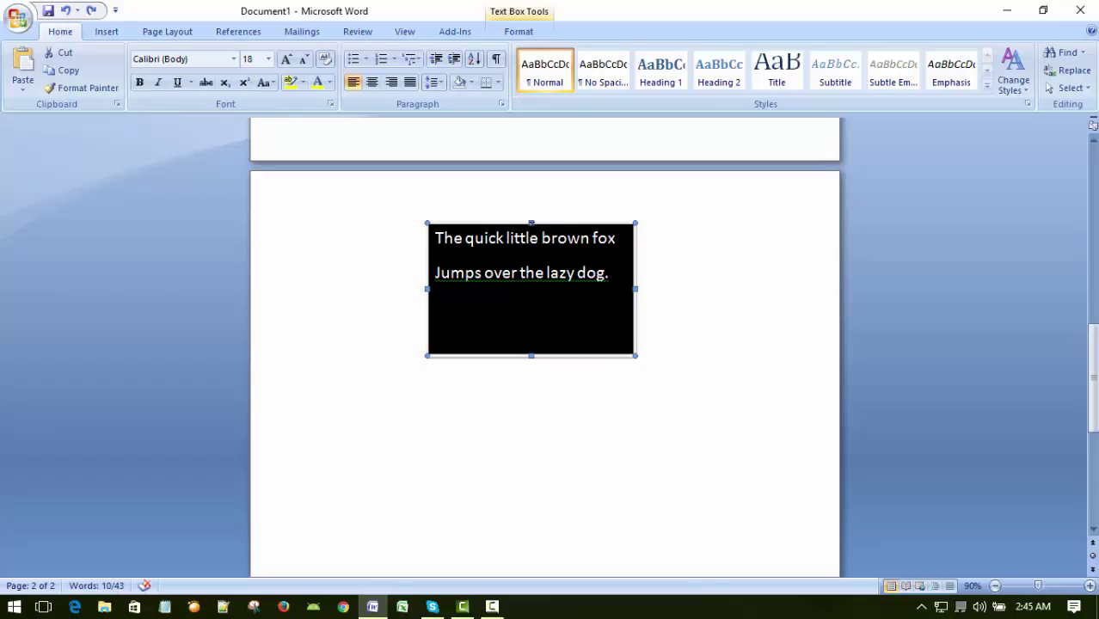
double_click(531, 227)
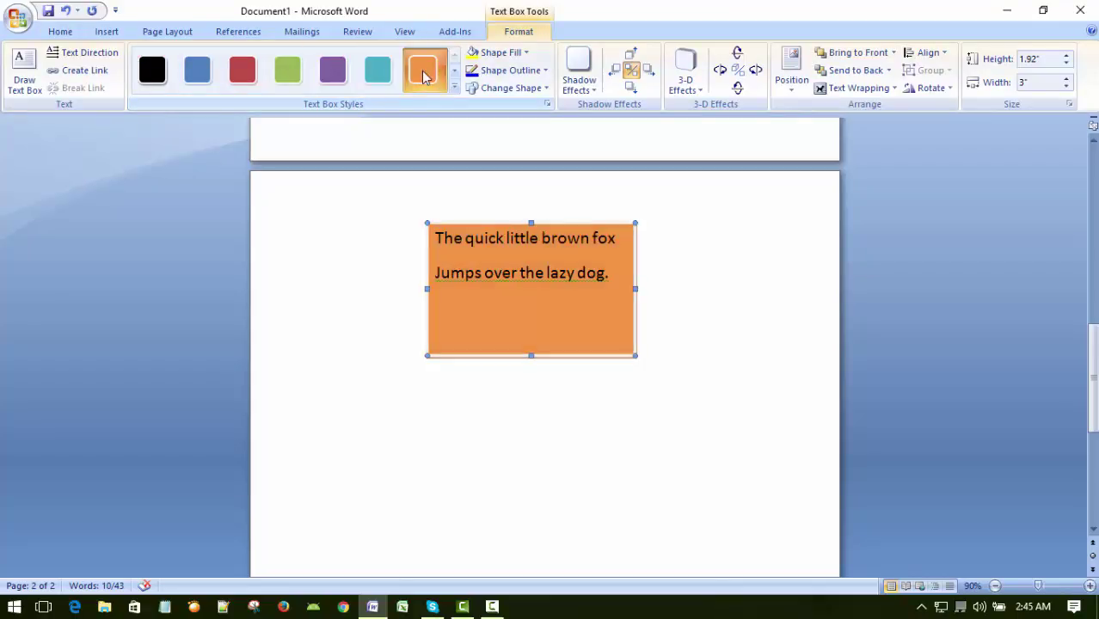
click(424, 76)
Step: Apply the last Perspective 3-D effect to the orange text box and set its 3-D color to standard red
click(687, 73)
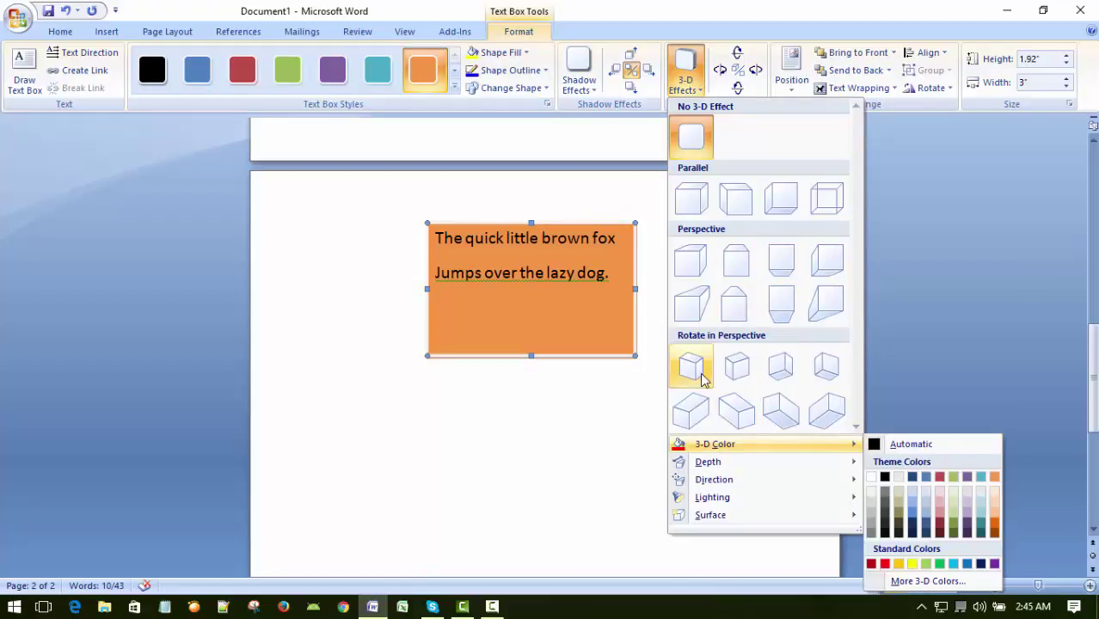
click(832, 310)
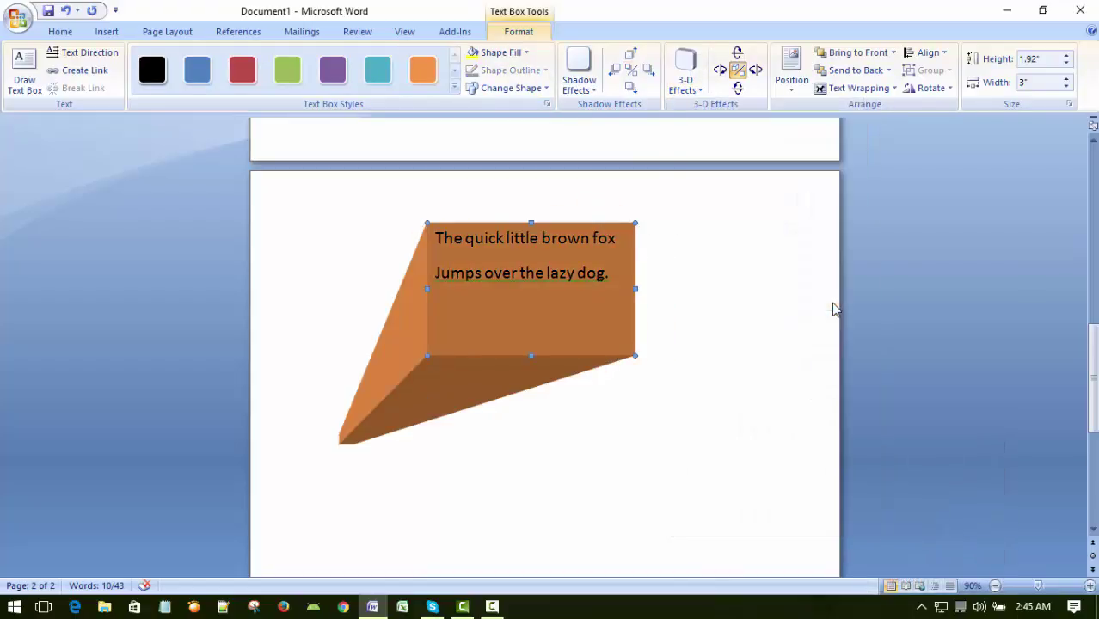
click(688, 74)
mouse_move(718, 449)
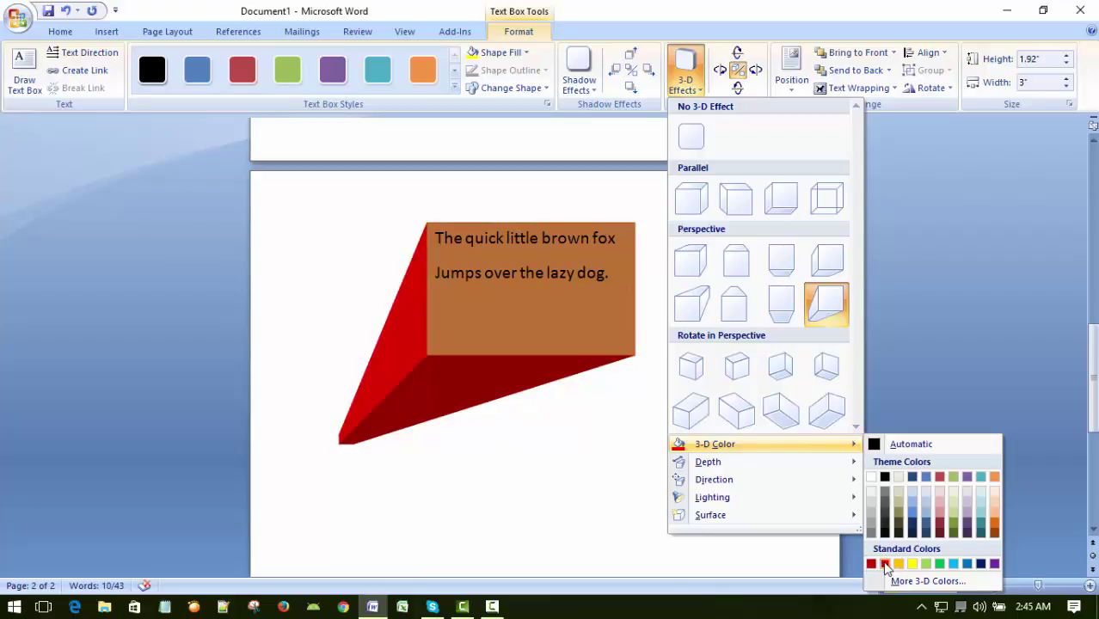
click(883, 564)
click(704, 451)
scroll(848, 387, down, 4)
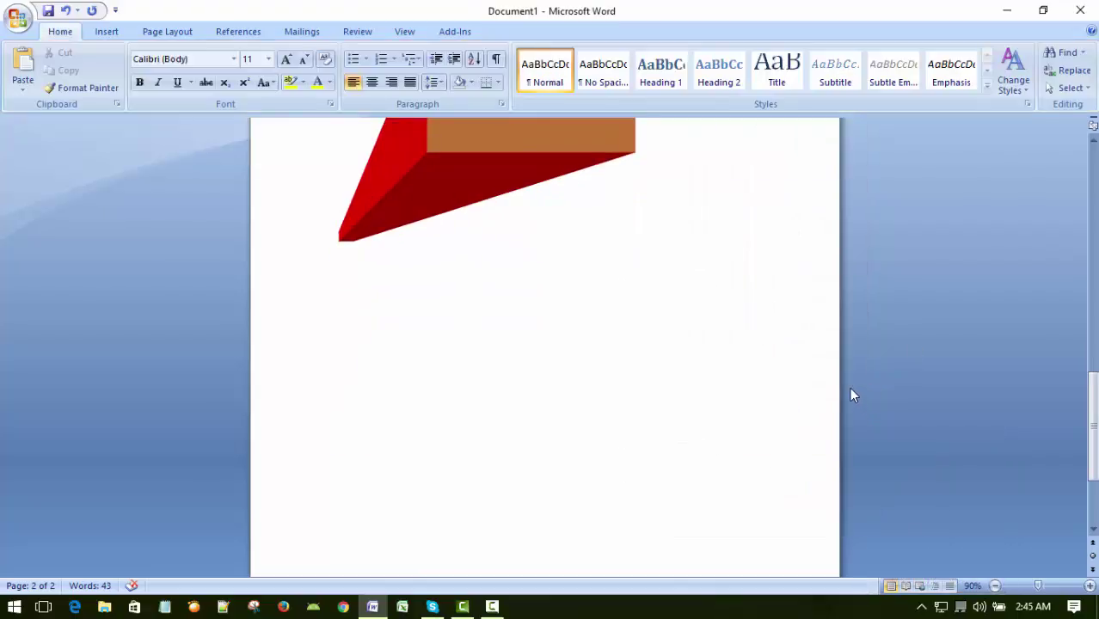
scroll(849, 387, up, 3)
scroll(816, 387, down, 8)
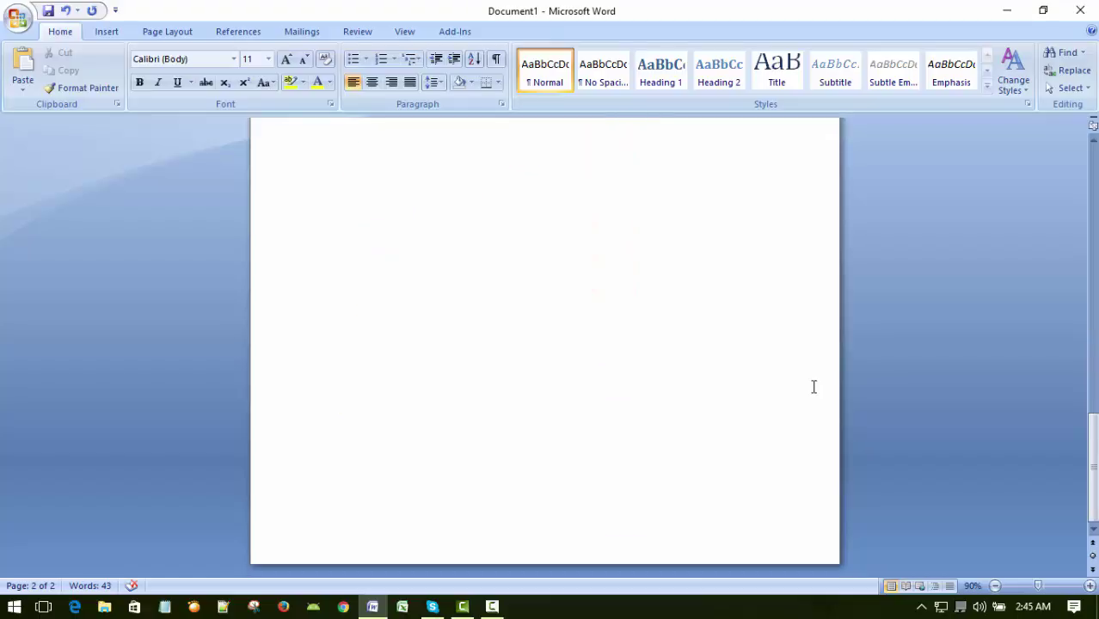
scroll(731, 392, up, 8)
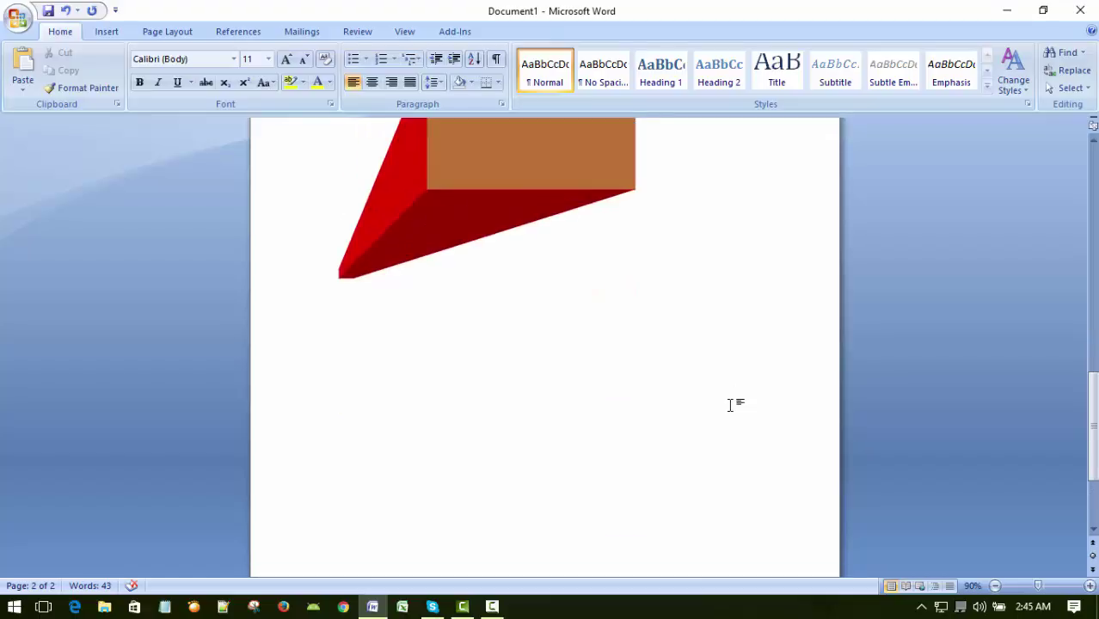
scroll(730, 401, down, 3)
scroll(730, 396, up, 1)
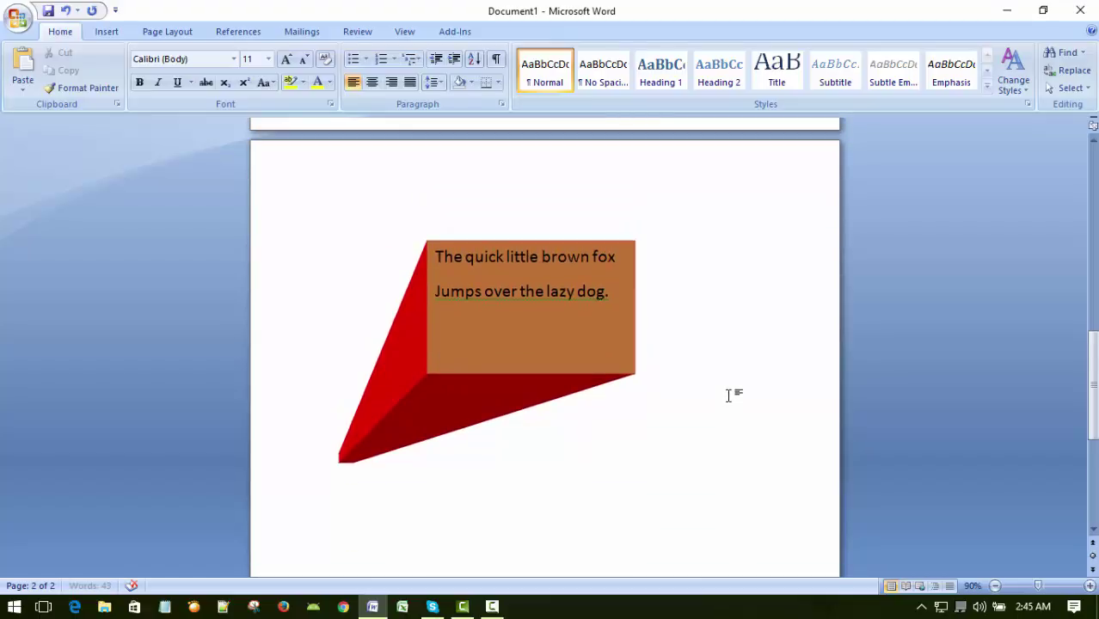
scroll(727, 394, up, 4)
scroll(725, 393, down, 2)
scroll(723, 393, down, 6)
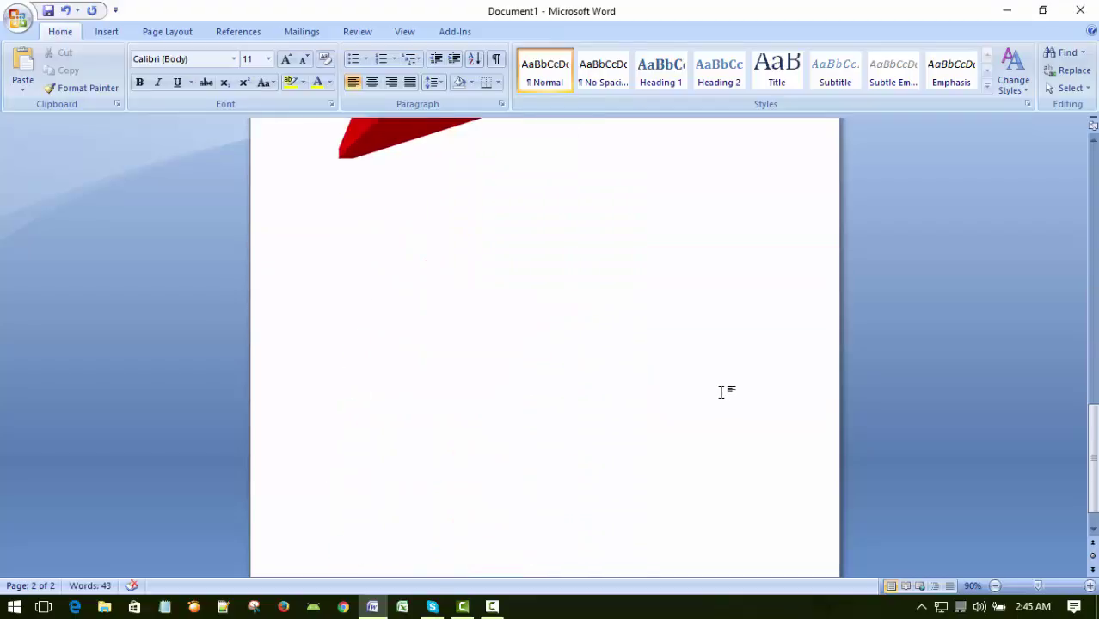
scroll(572, 462, up, 15)
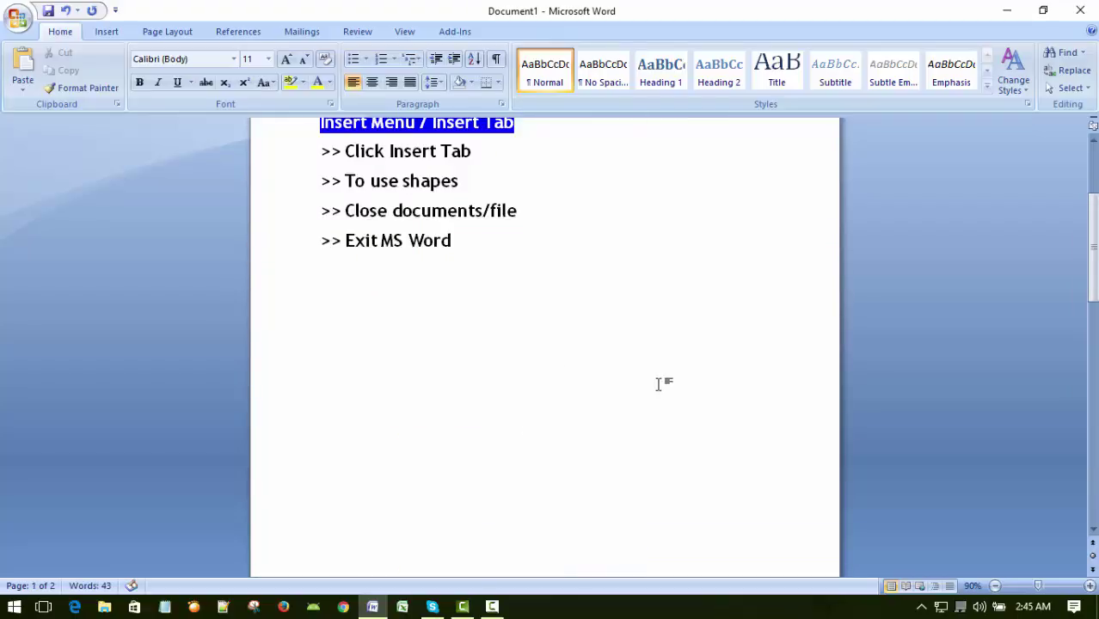
Step: Insert a page break ahead of the 3-D text box to move it to page 3 and leave page 2 blank
key(ctrl+Return)
scroll(662, 430, down, 3)
scroll(667, 487, down, 5)
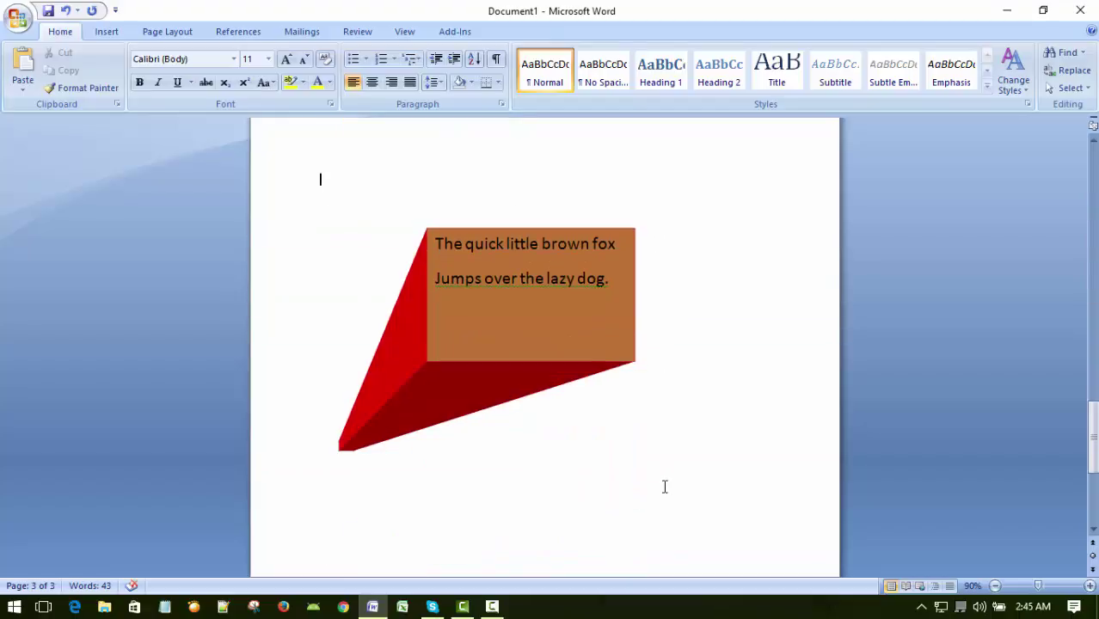
scroll(657, 479, up, 10)
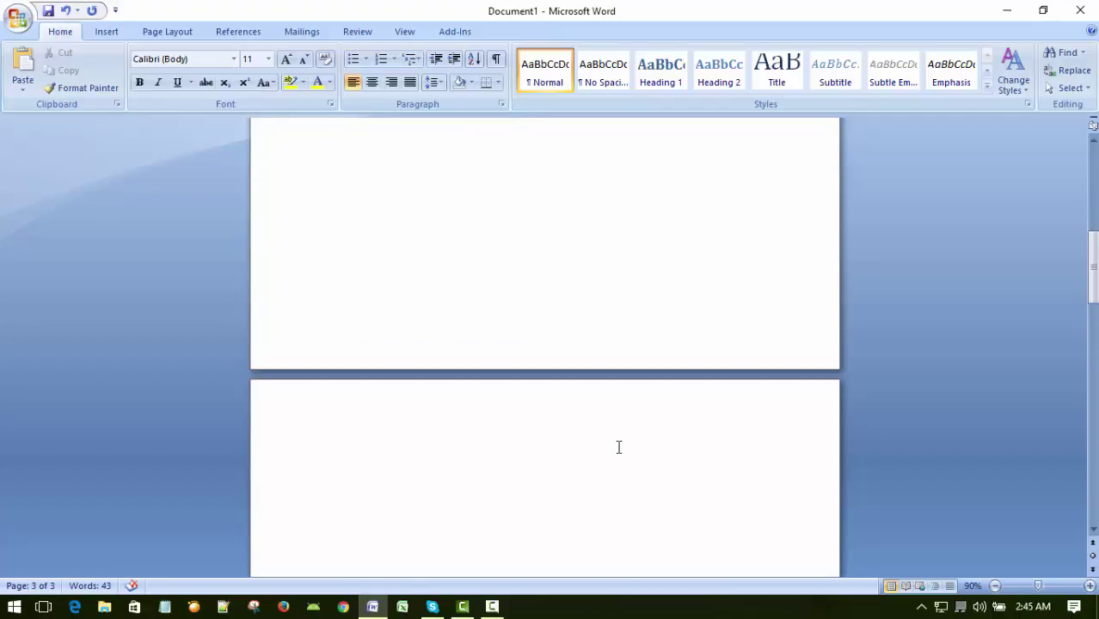
scroll(618, 444, down, 5)
scroll(613, 437, up, 3)
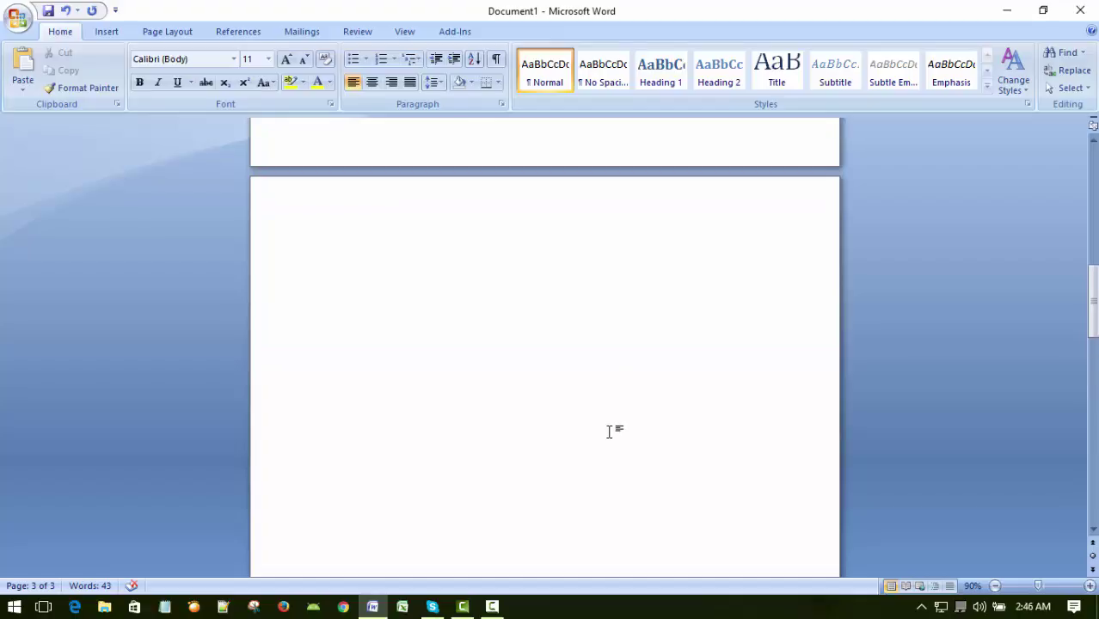
Step: Draw a five-point star about 4.01" wide and 3.28" high on the blank second page
click(109, 33)
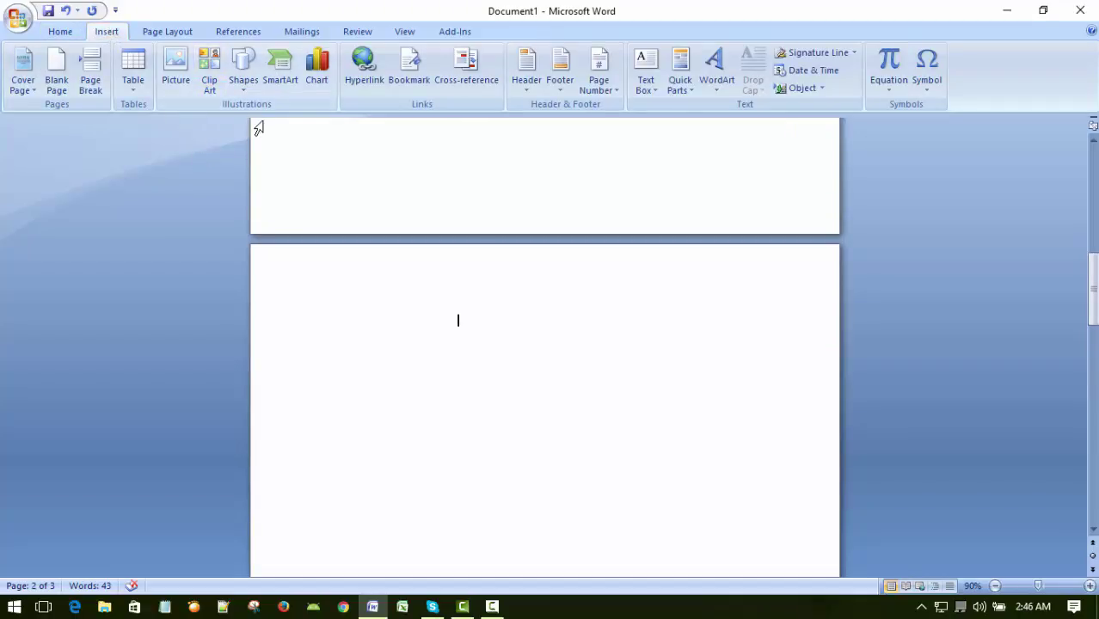
click(243, 67)
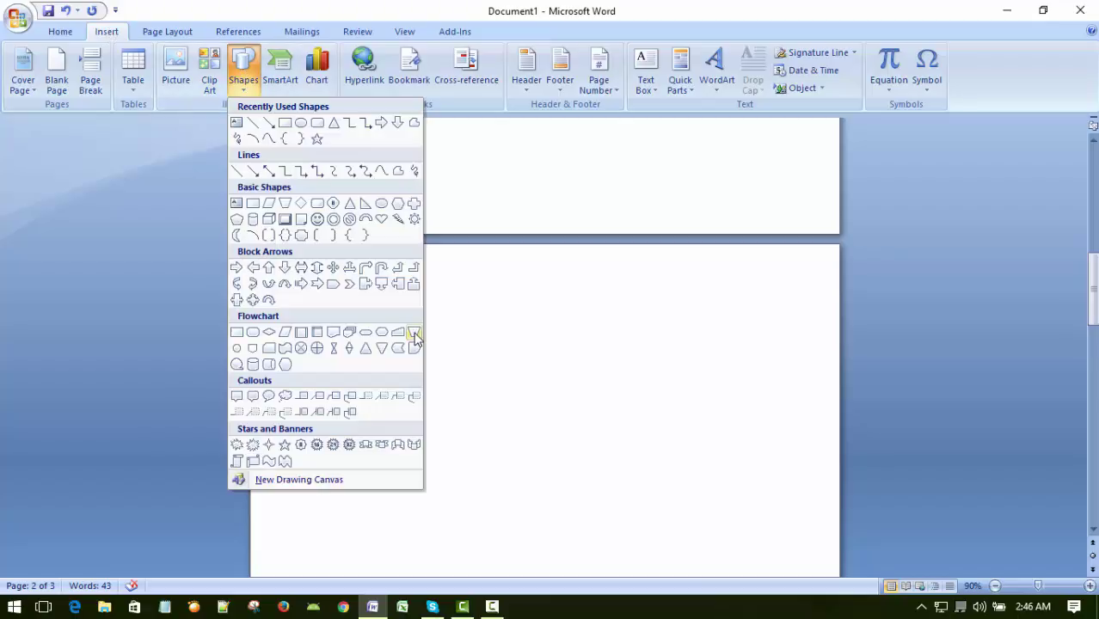
click(319, 143)
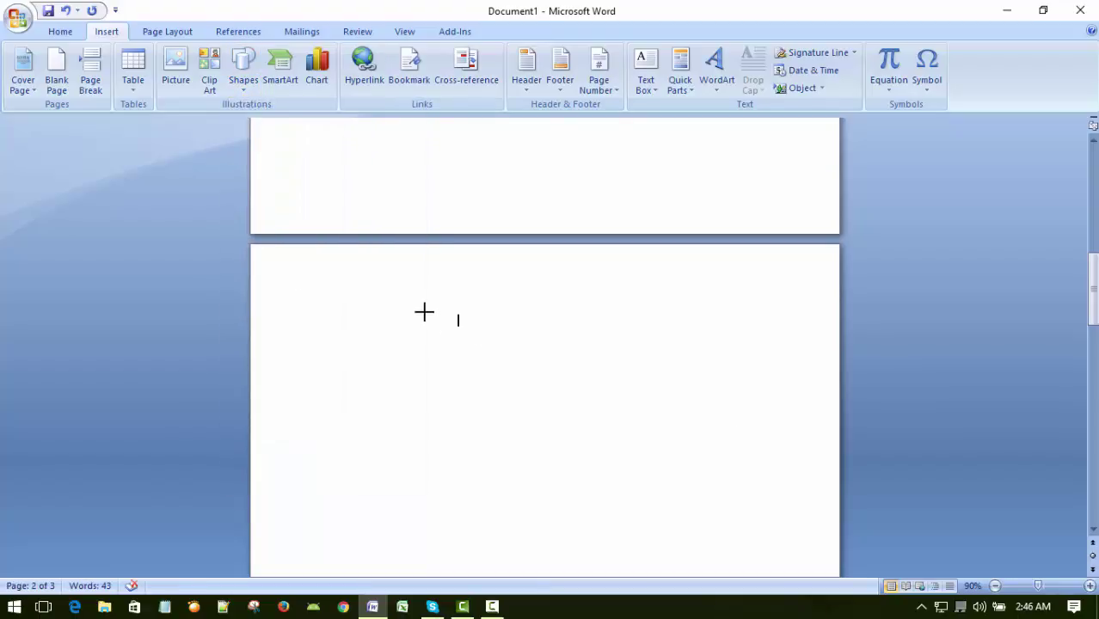
drag(422, 312, 701, 538)
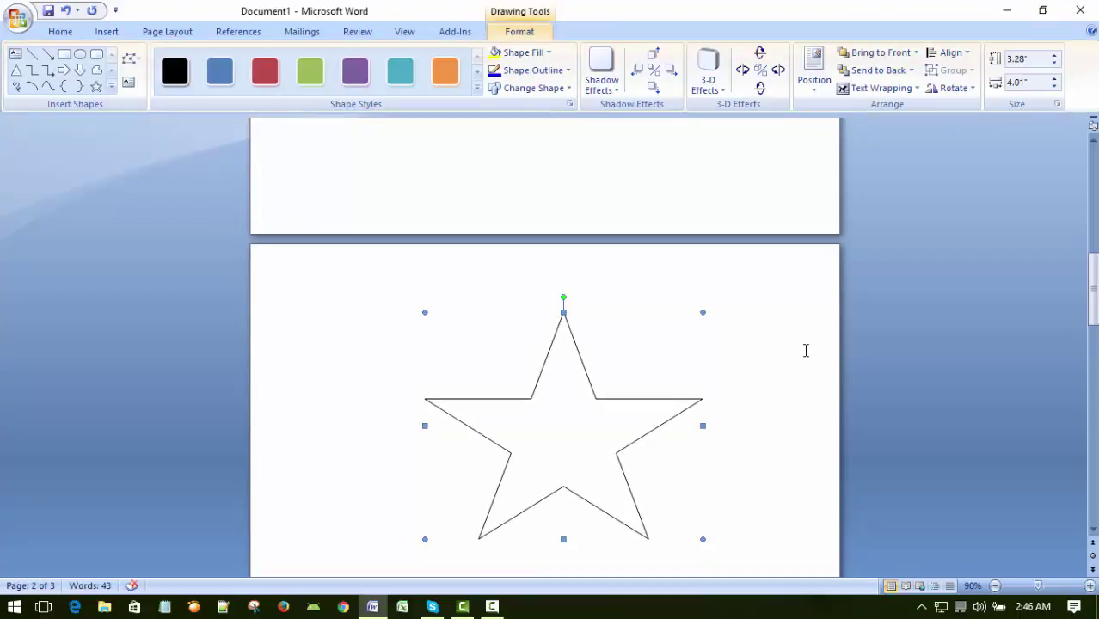
Step: Nudge the star a short distance to the left and slightly down on the page
scroll(806, 352, down, 2)
scroll(806, 352, down, 1)
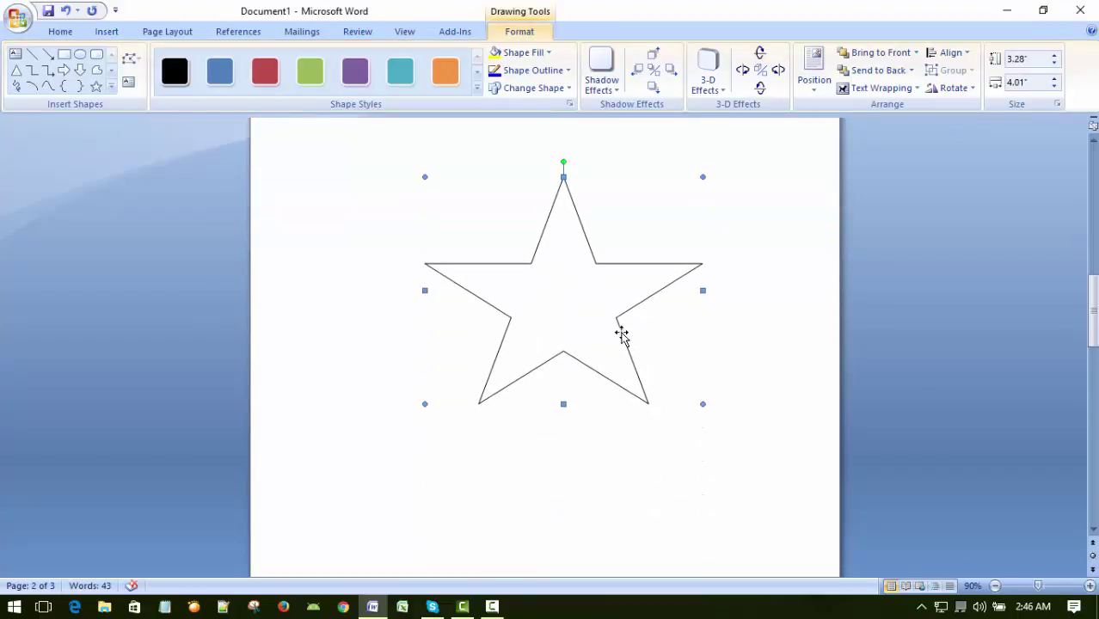
key(Left)
key(Left)
key(Left)
key(Left)
key(Left)
key(Left)
key(Left)
key(Left)
key(Left)
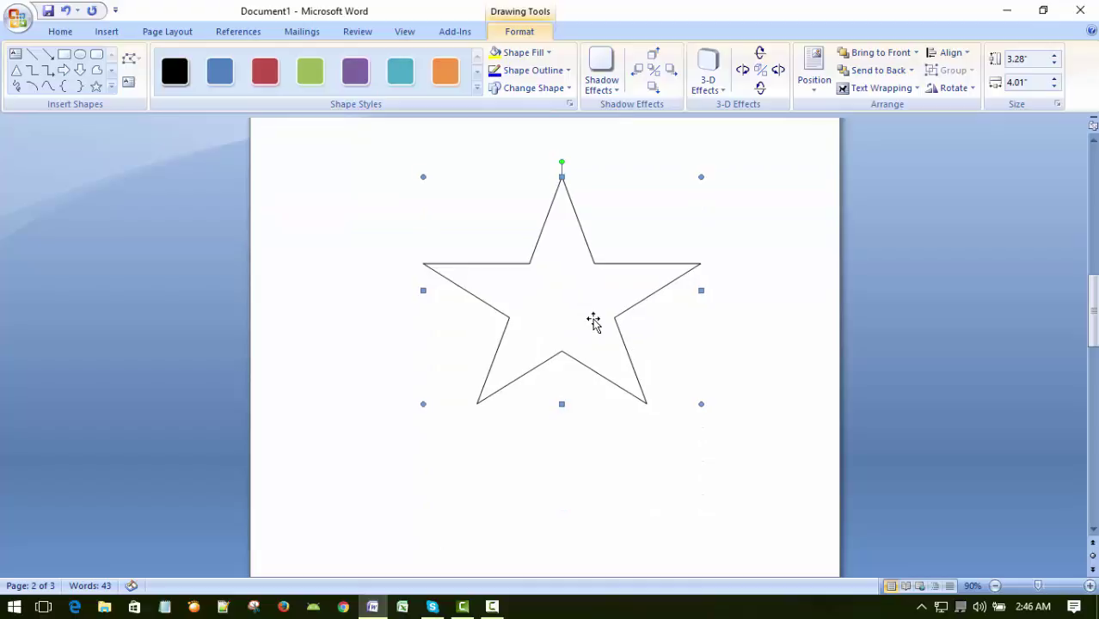
key(Left)
key(Left)
key(Left)
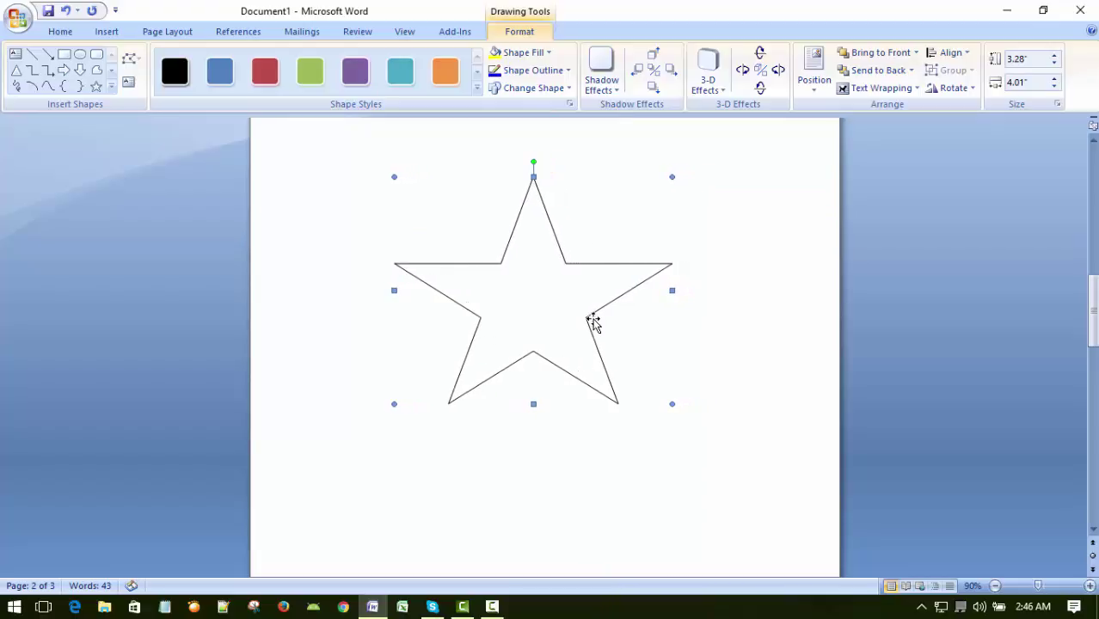
key(Down)
key(Down)
key(Down)
key(Down)
key(Down)
key(Down)
key(Down)
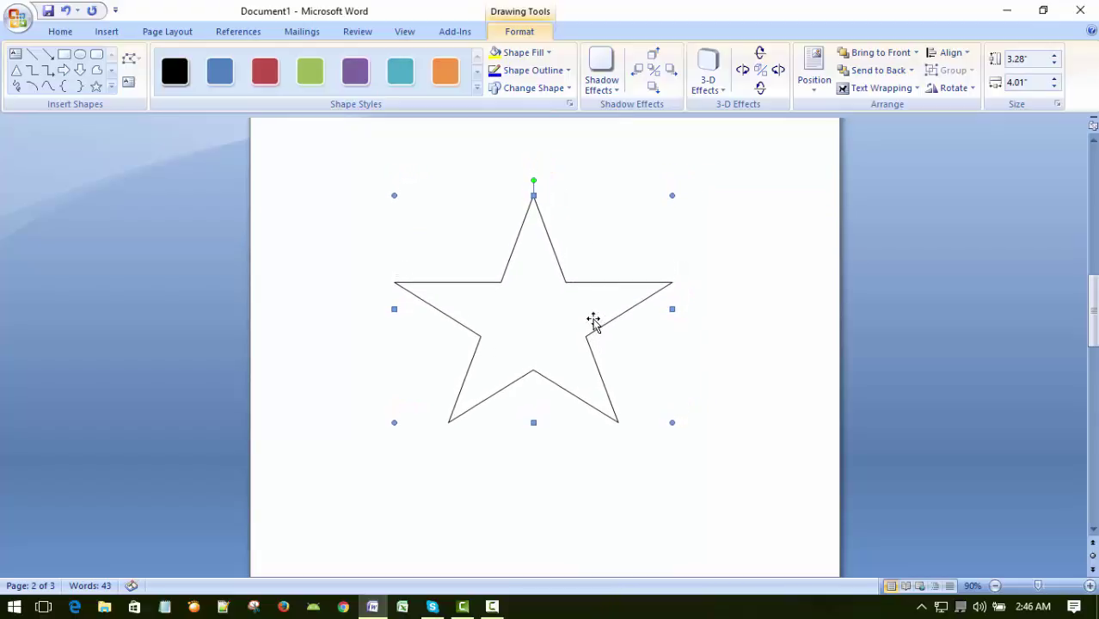
Step: Nudge the star to the right and slightly back left, leaving it near the page's horizontal center
key(Right)
key(Right)
key(Right)
key(Right)
key(Right)
key(Right)
key(Right)
key(Left)
key(Left)
key(Left)
key(Left)
key(Left)
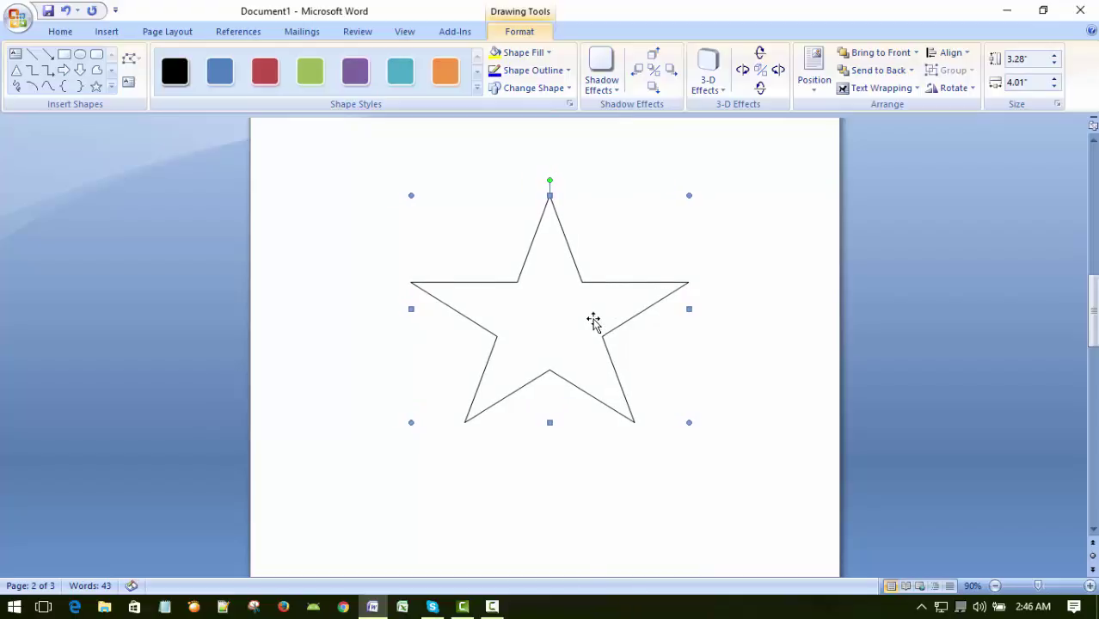
Step: Nudge the star slightly to the left and a short distance down on the second page
key(Left)
key(Left)
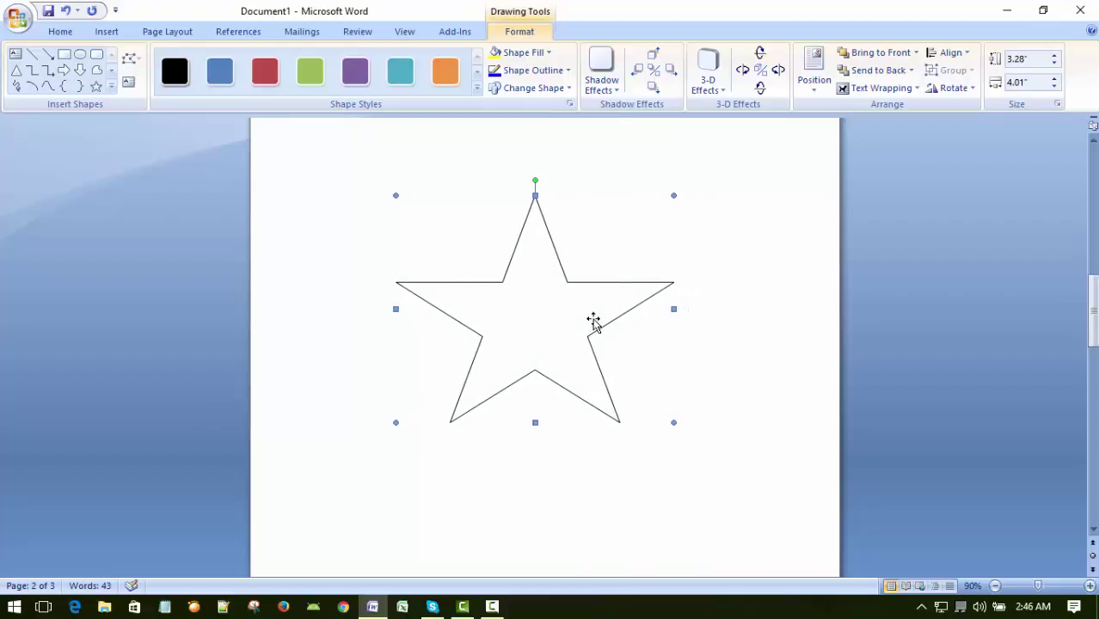
key(Down)
key(Down)
key(Down)
key(Down)
key(Down)
key(Down)
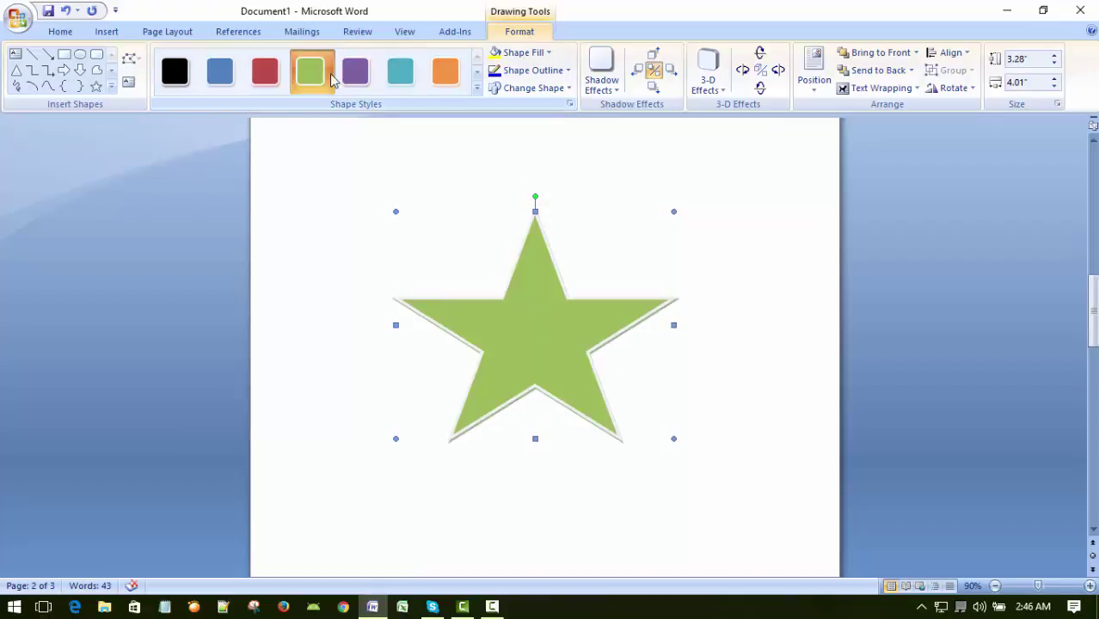
Step: Apply the solid orange shape style to the star and add a drop shadow offset to its upper right
click(440, 74)
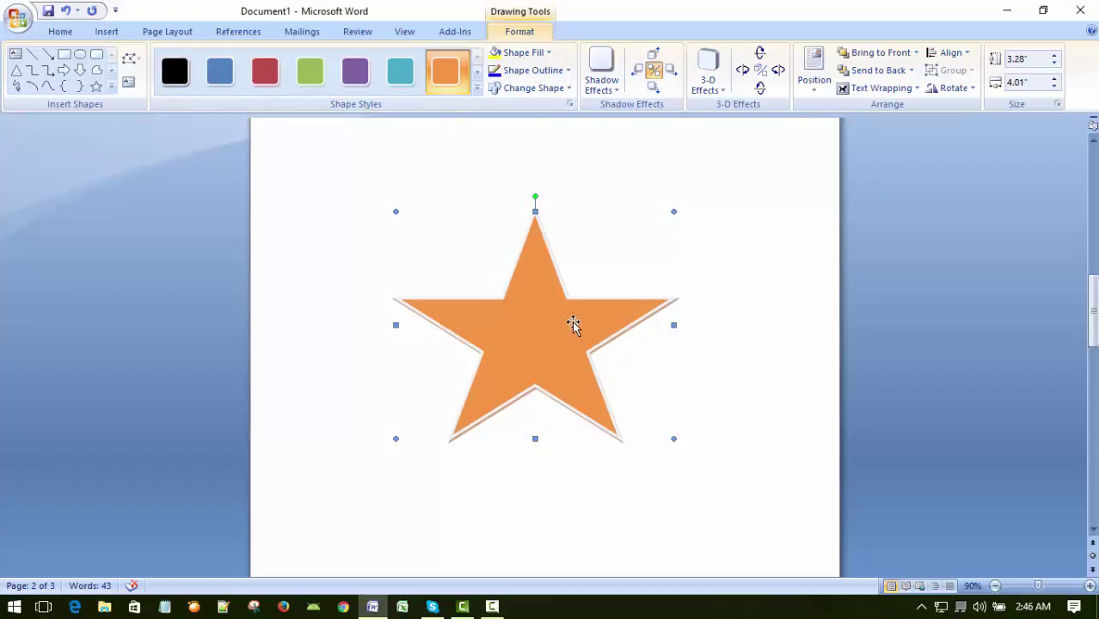
click(601, 73)
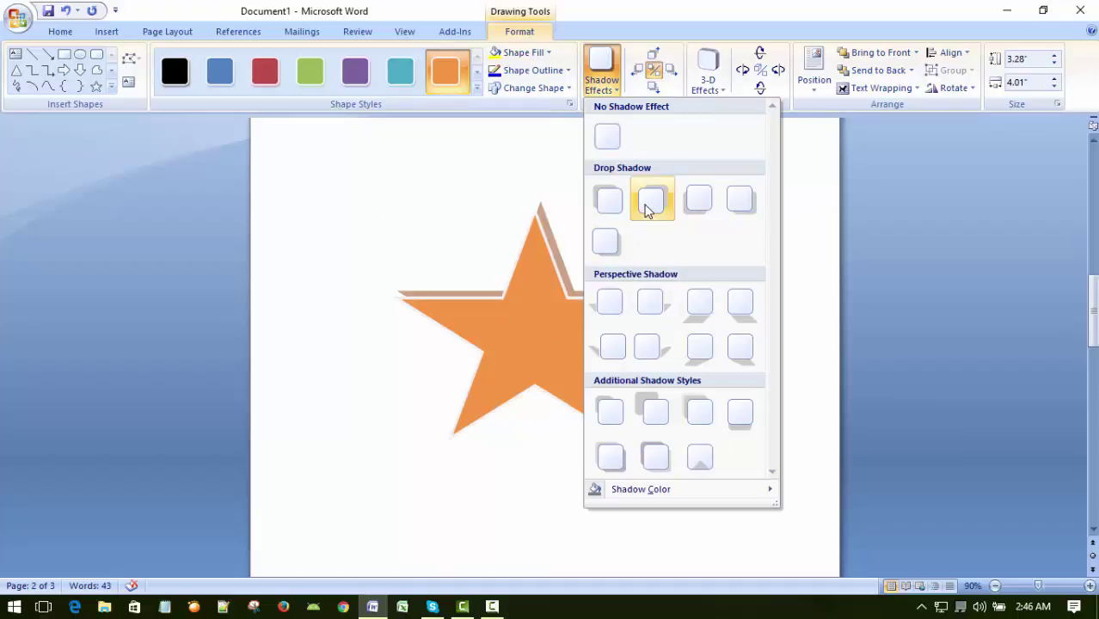
click(649, 211)
click(497, 282)
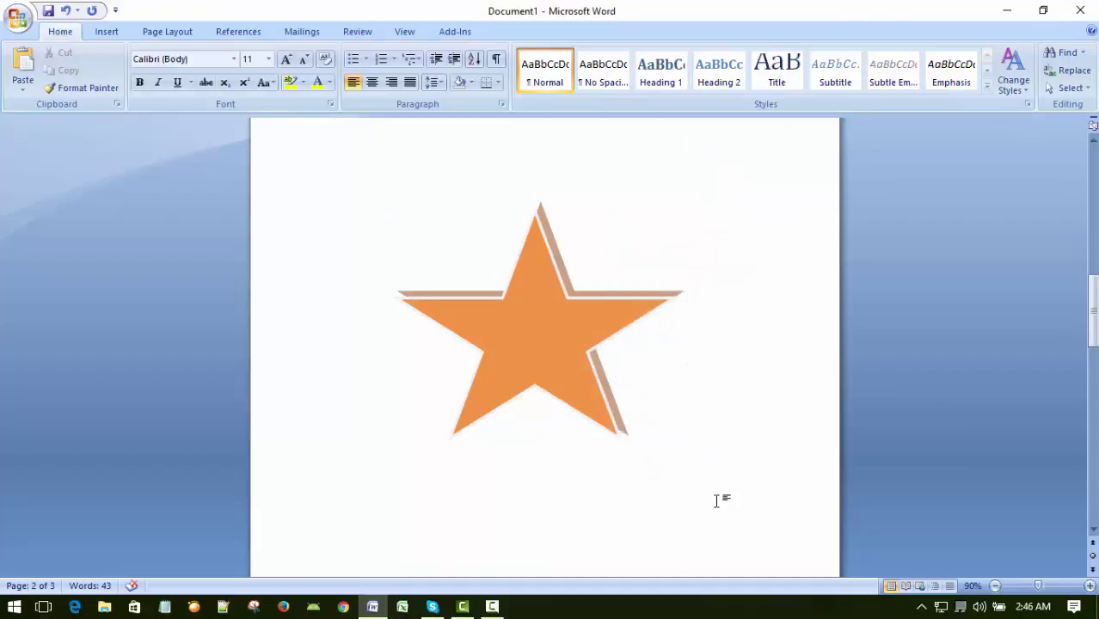
scroll(698, 490, up, 3)
scroll(696, 491, down, 2)
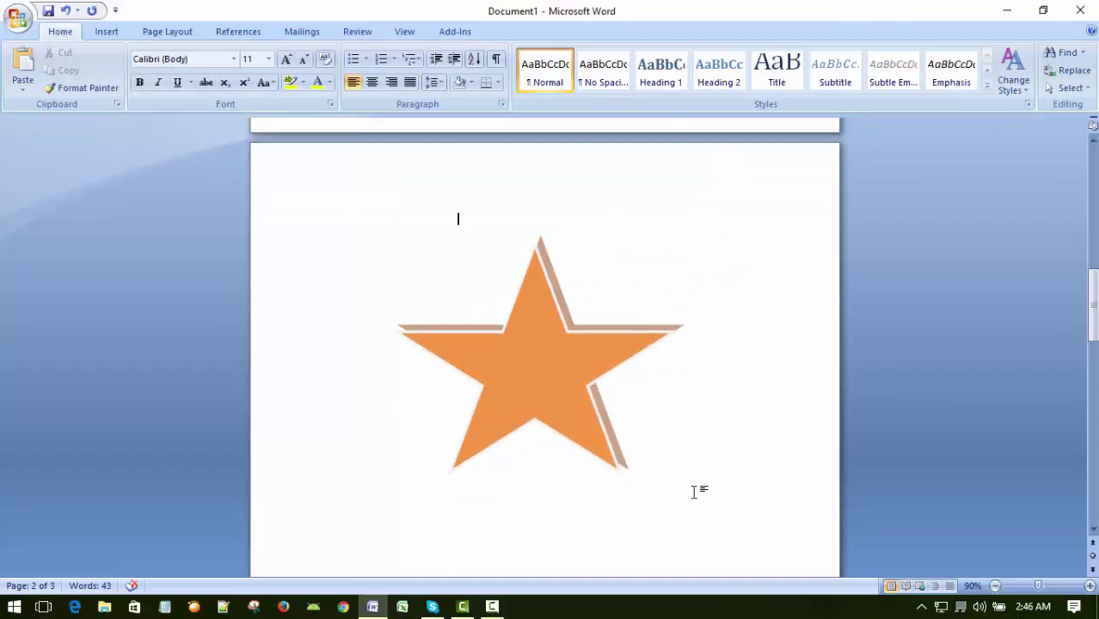
Step: Change the star's fill to the standard color Red
click(591, 376)
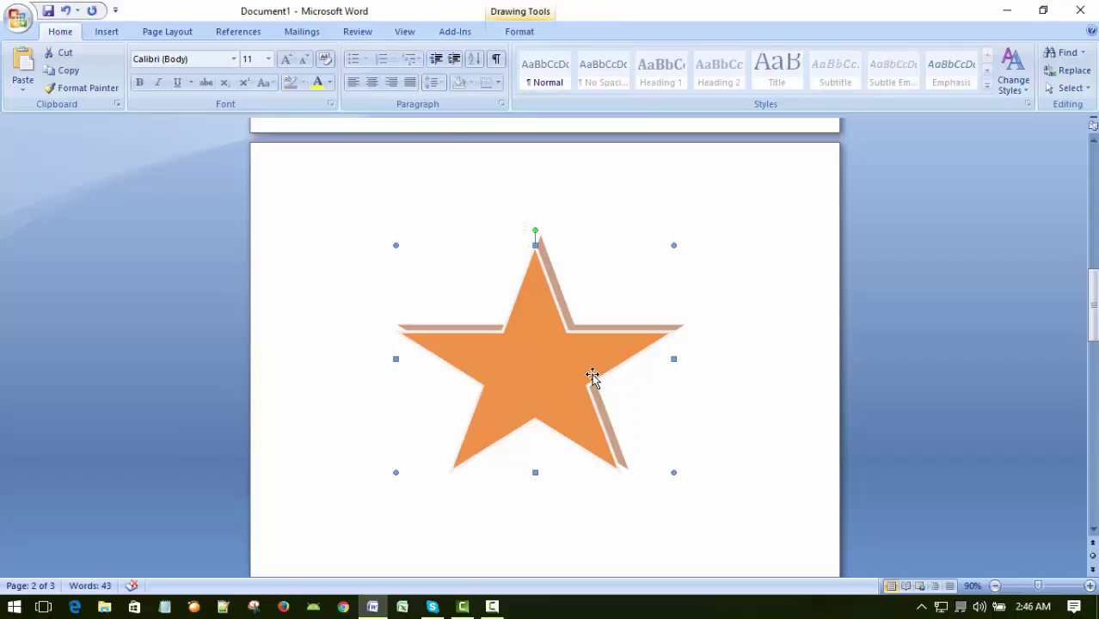
double_click(537, 323)
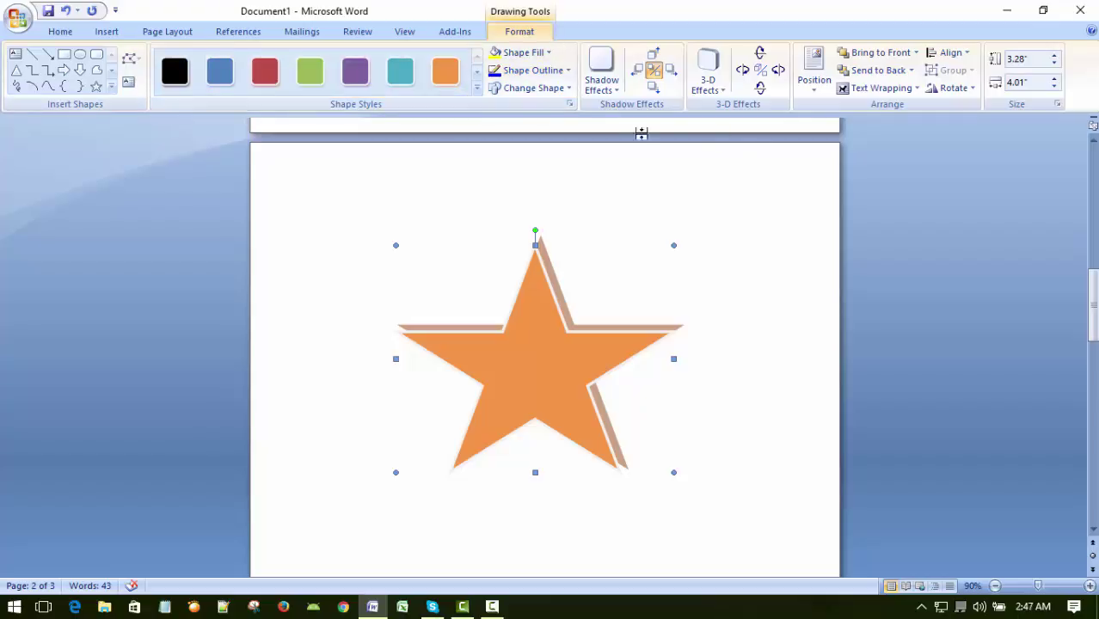
click(547, 59)
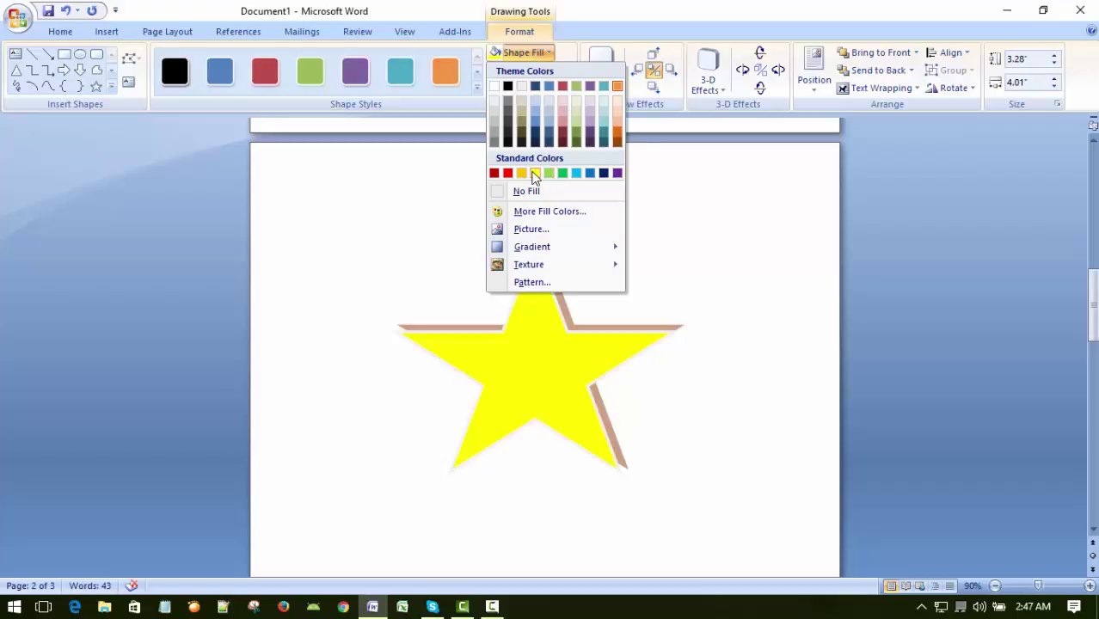
click(507, 173)
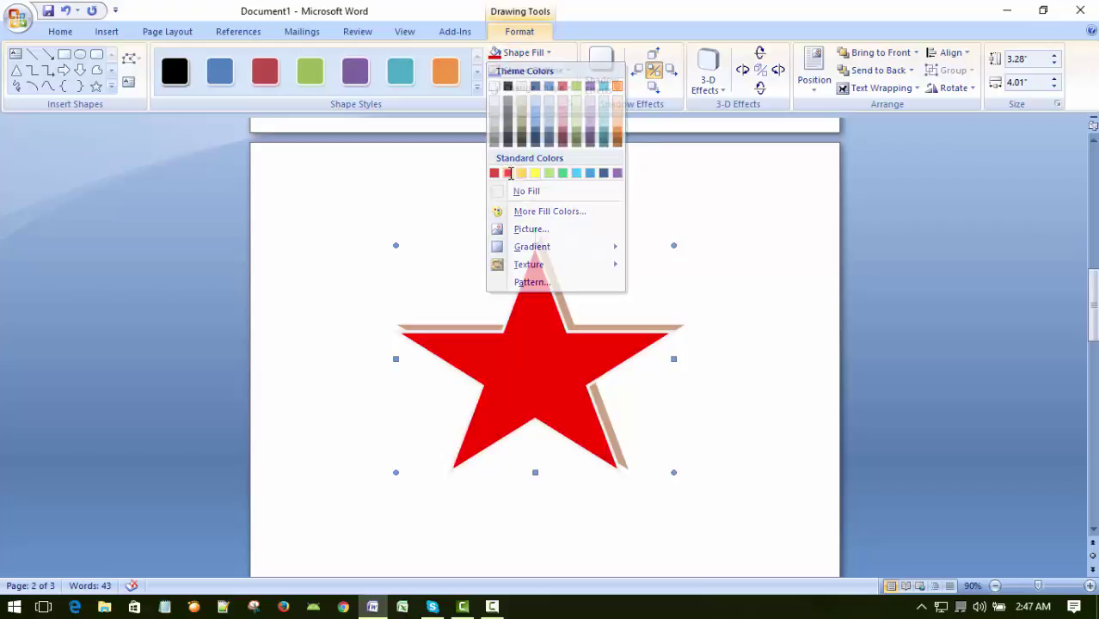
click(733, 246)
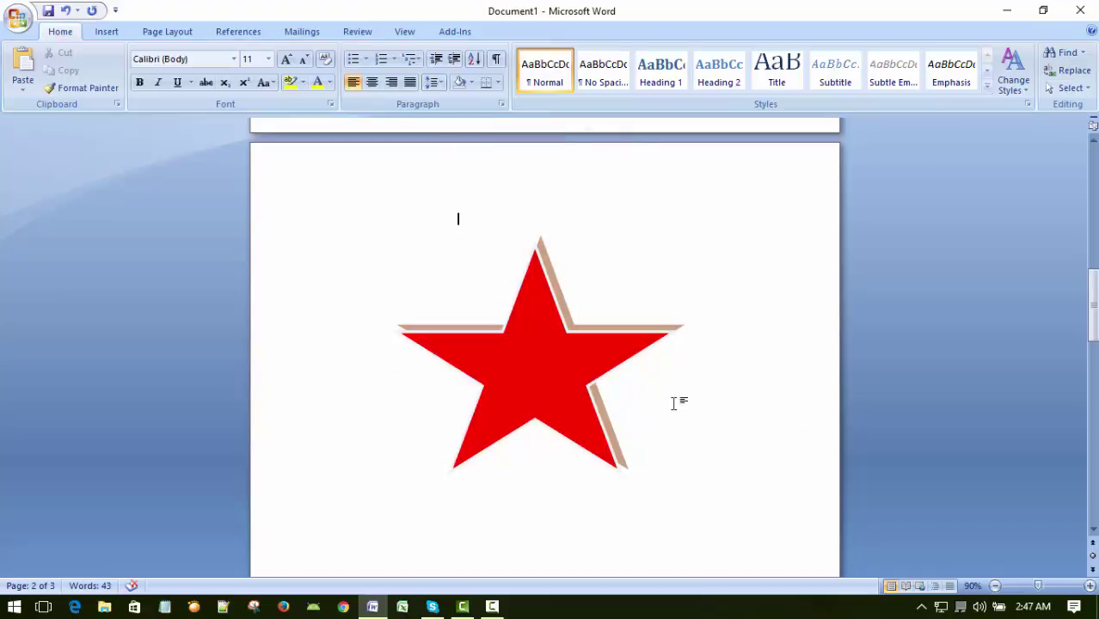
Step: Apply the second Perspective 3-D effect to the star so its depth extends upward
click(545, 346)
double_click(545, 346)
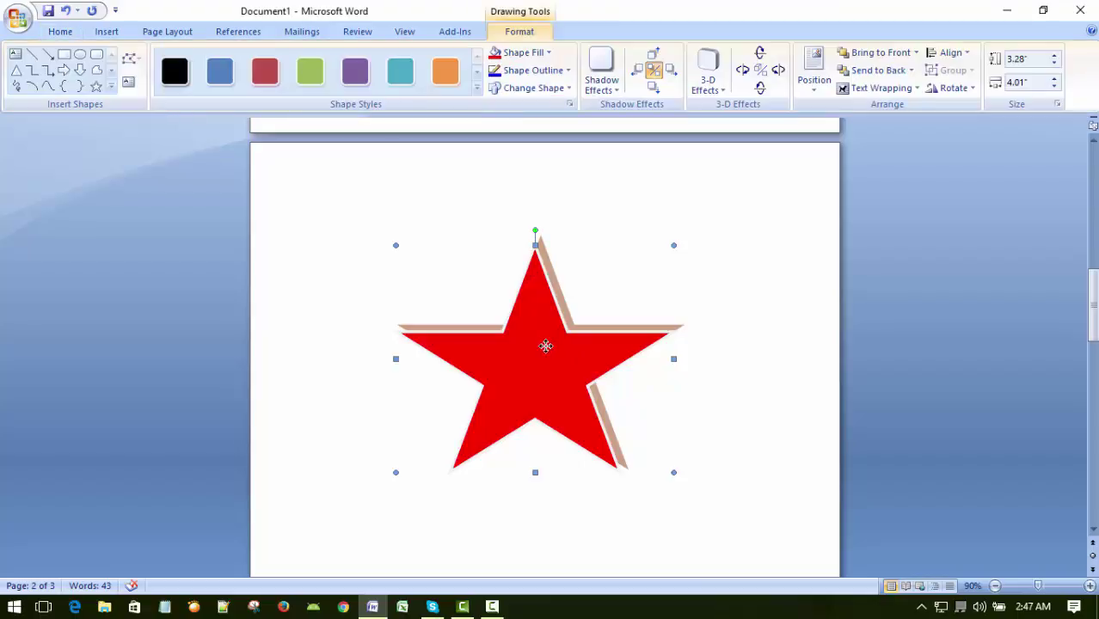
click(710, 72)
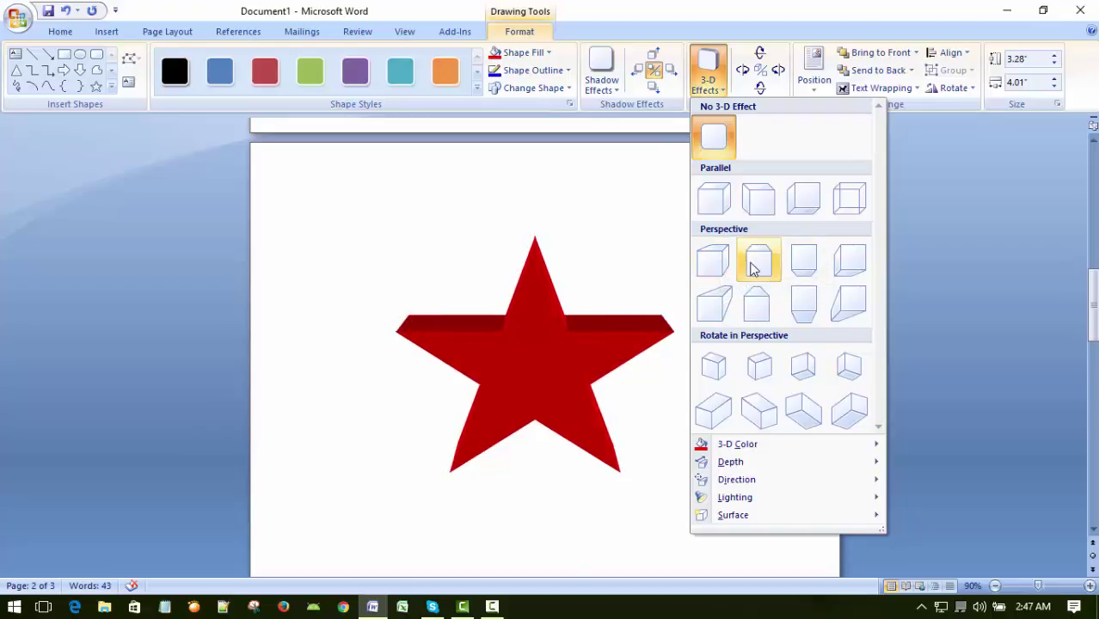
click(749, 270)
click(773, 322)
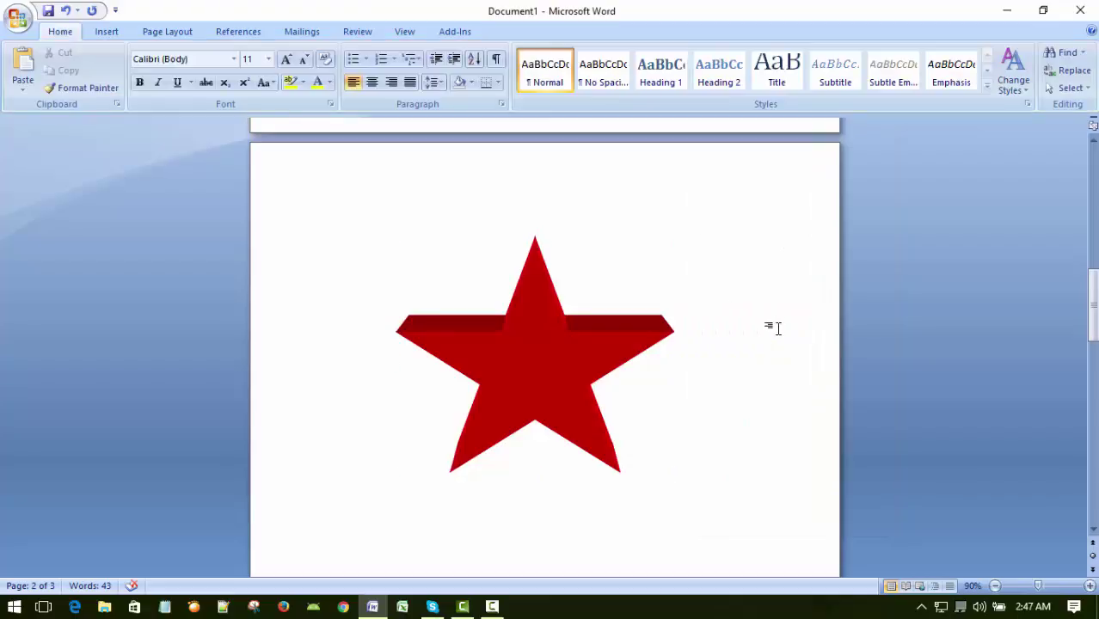
click(559, 346)
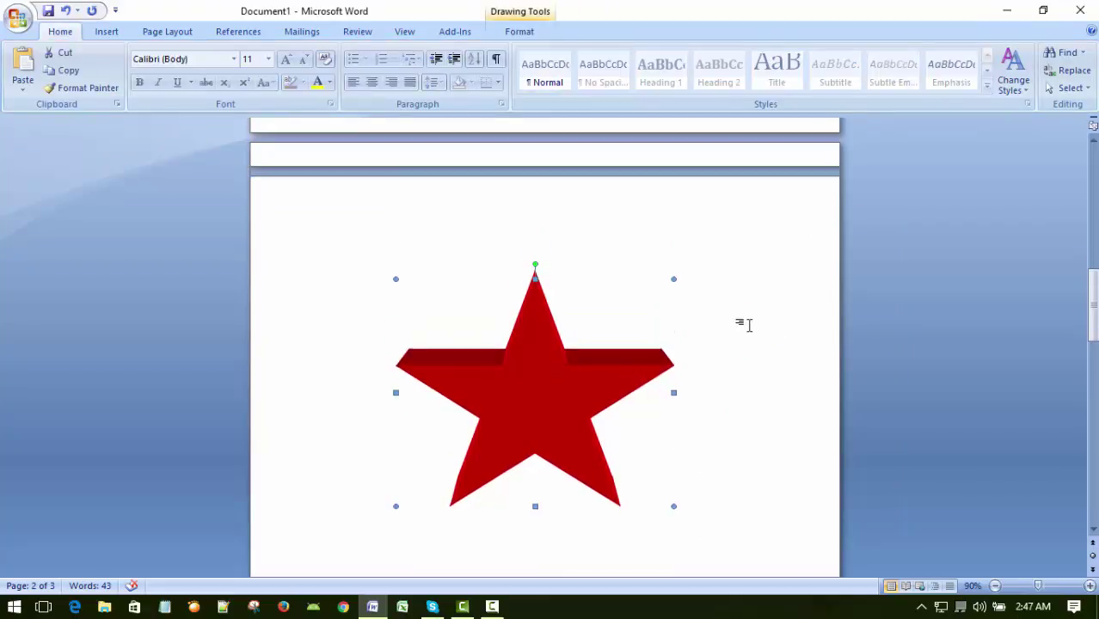
click(671, 251)
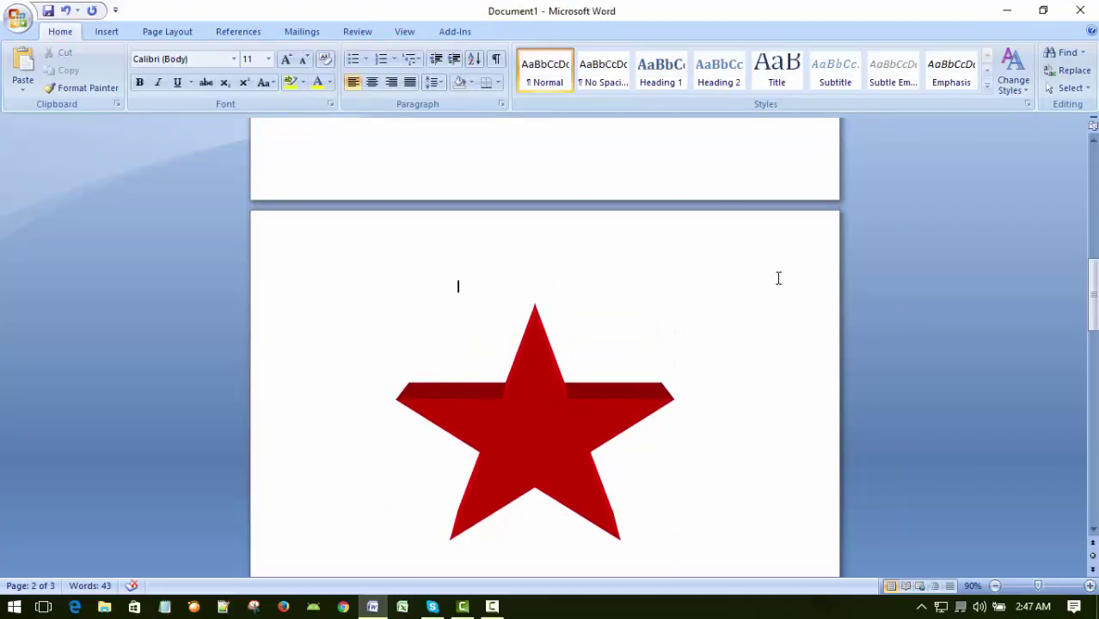
Step: Insert a page break after the star and place the text cursor on the blank third page
scroll(778, 278, down, 10)
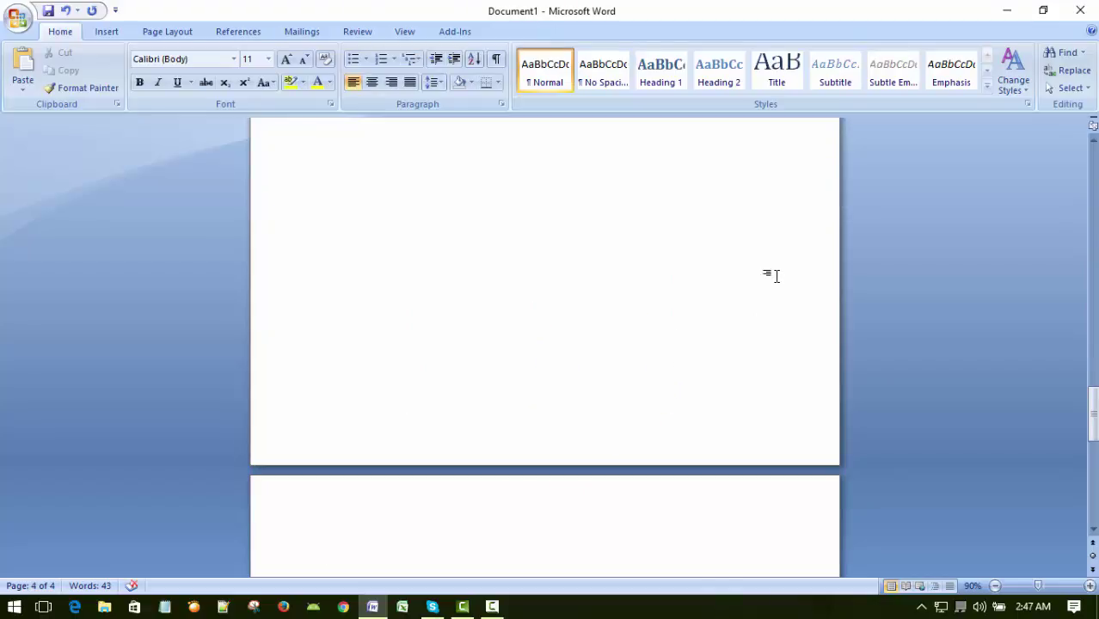
scroll(727, 336, down, 5)
scroll(724, 332, up, 8)
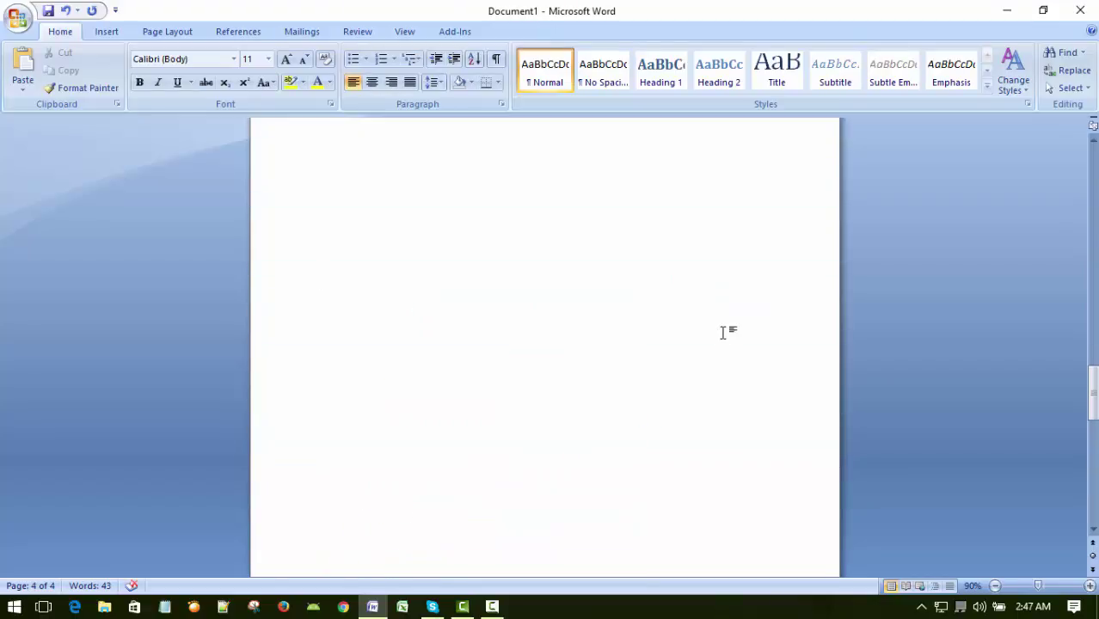
scroll(723, 333, up, 6)
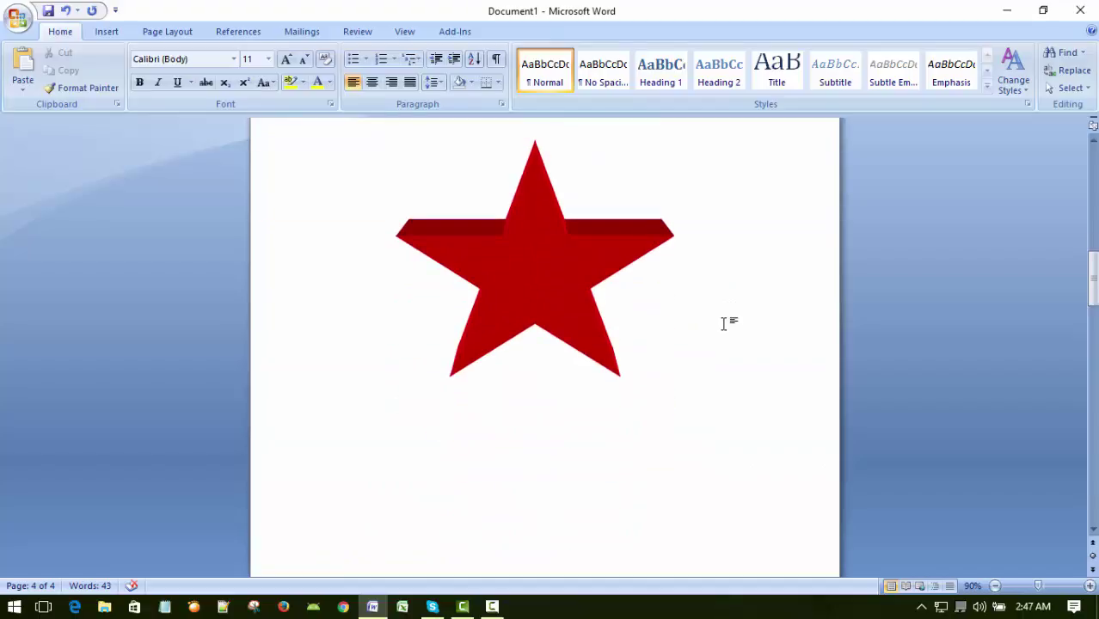
scroll(723, 324, down, 15)
scroll(610, 324, up, 1)
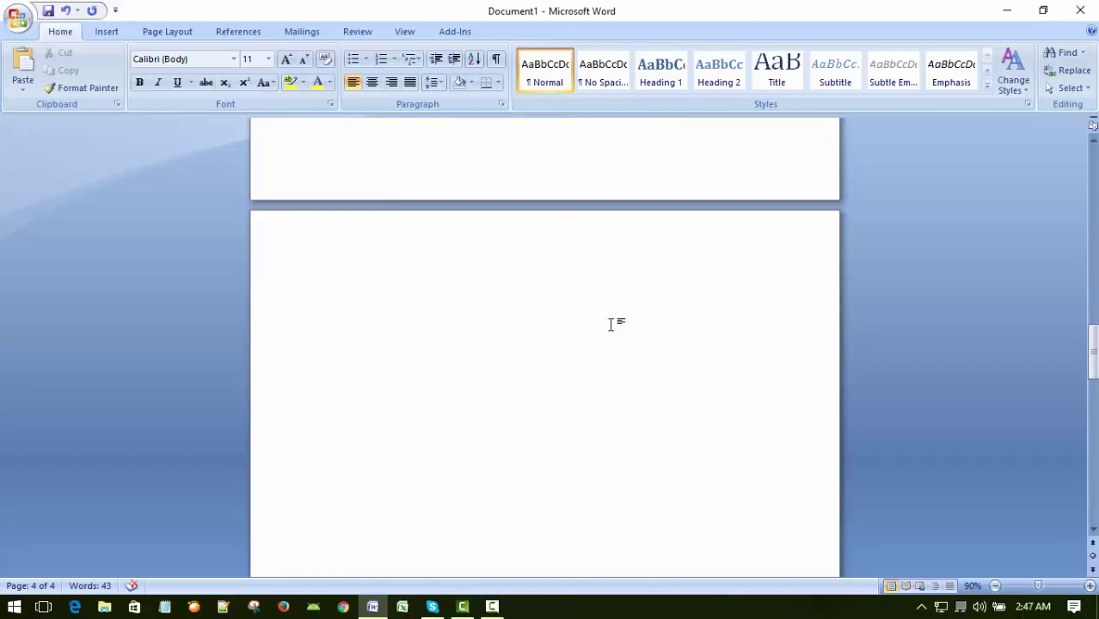
scroll(671, 351, up, 1)
scroll(708, 352, down, 2)
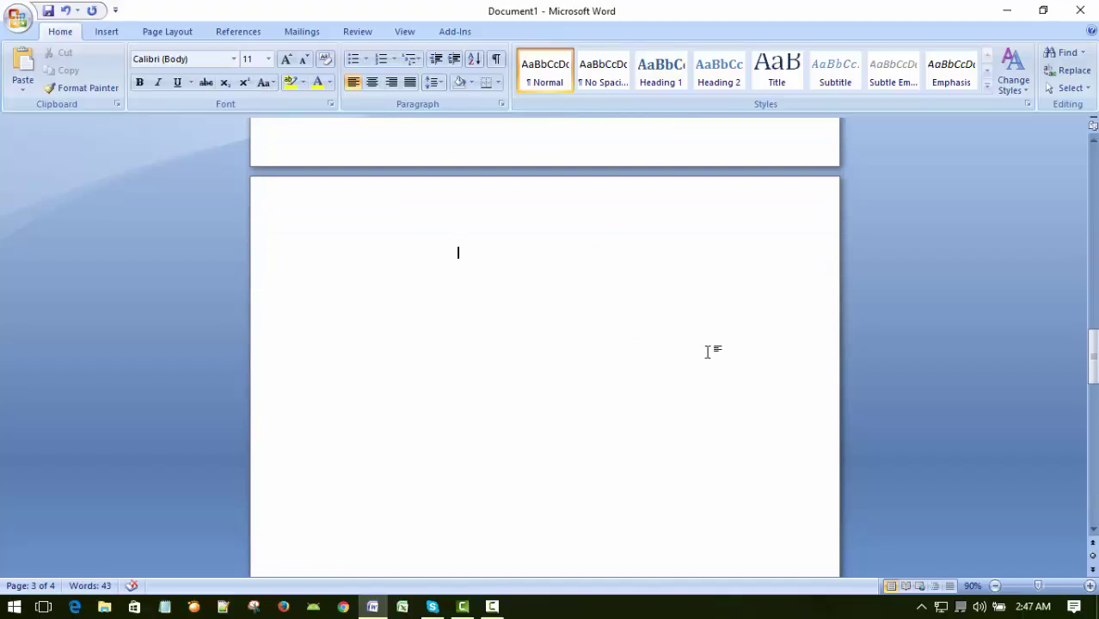
Step: Draw a right block arrow about 5.67" wide and 2.98" high on the blank third page
click(107, 33)
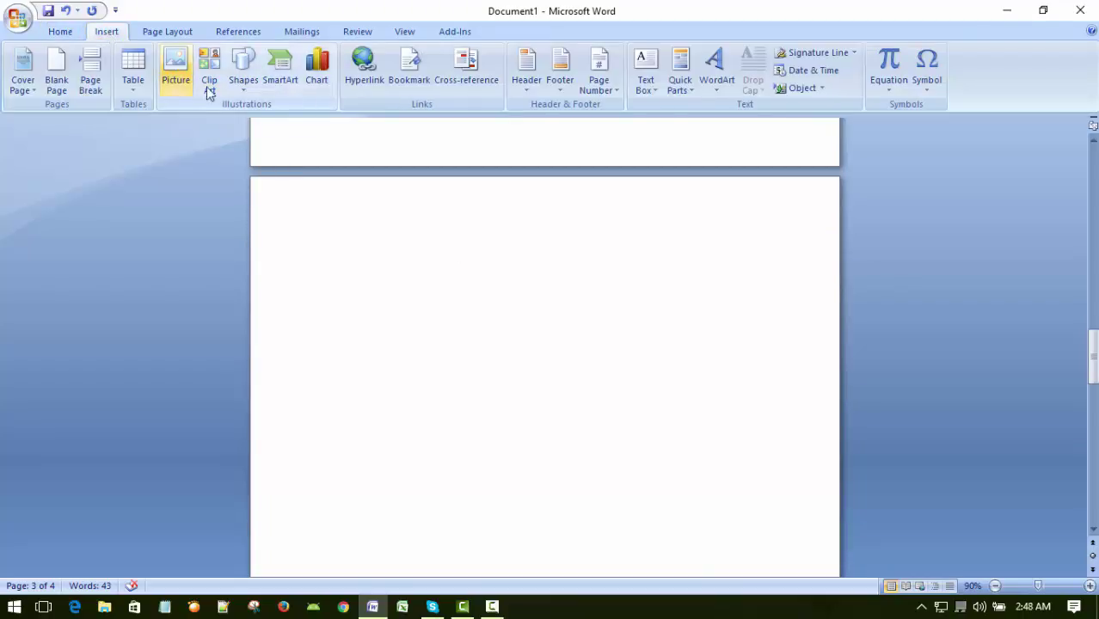
click(243, 67)
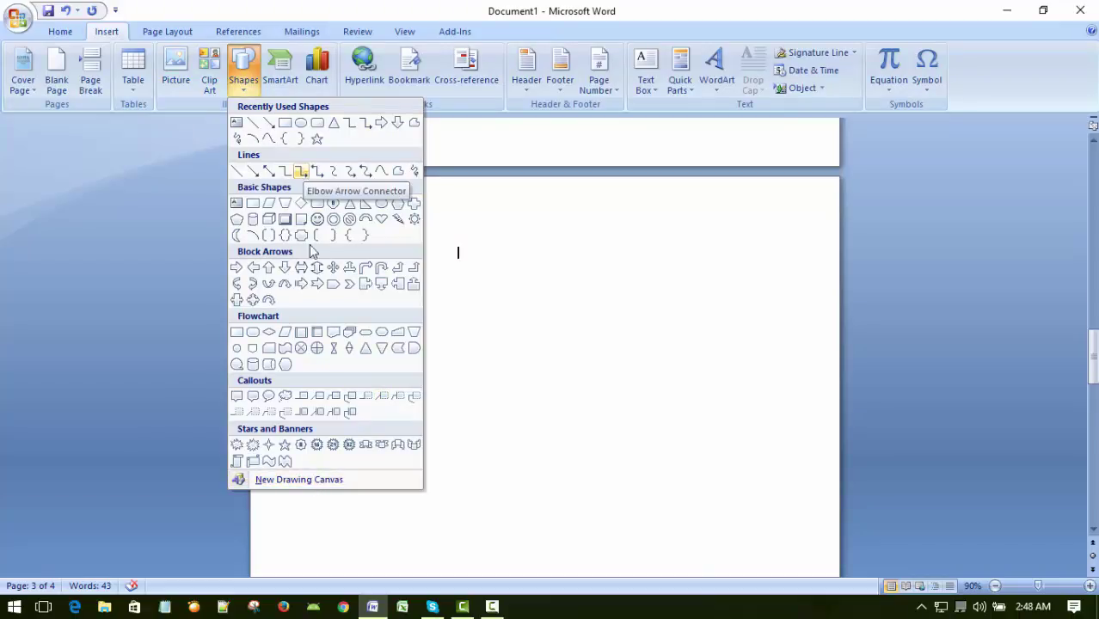
click(383, 125)
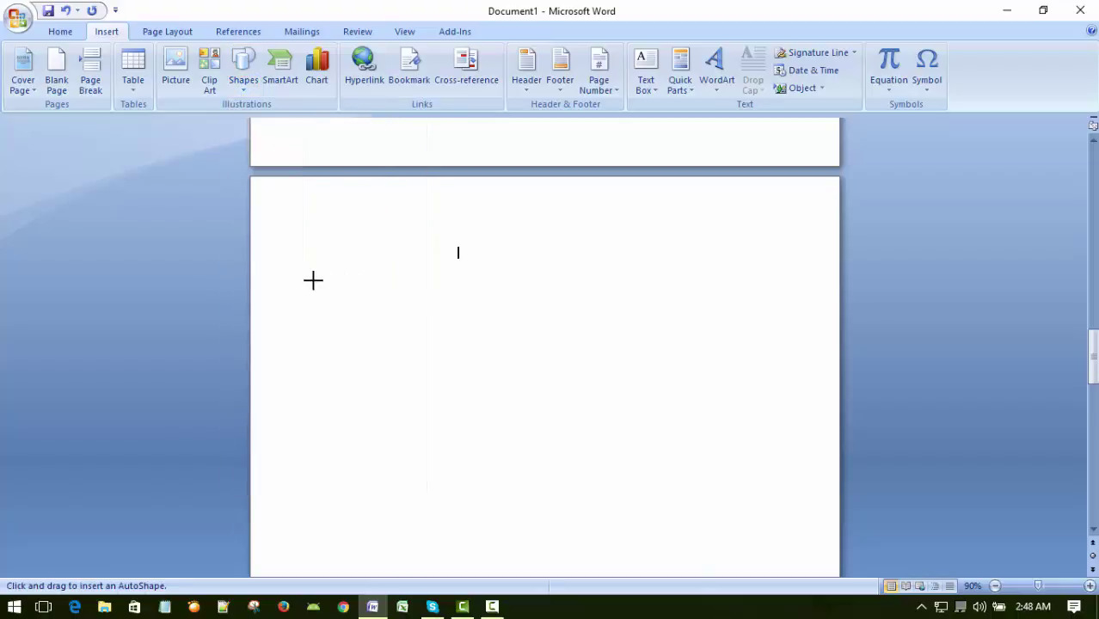
drag(313, 280, 682, 434)
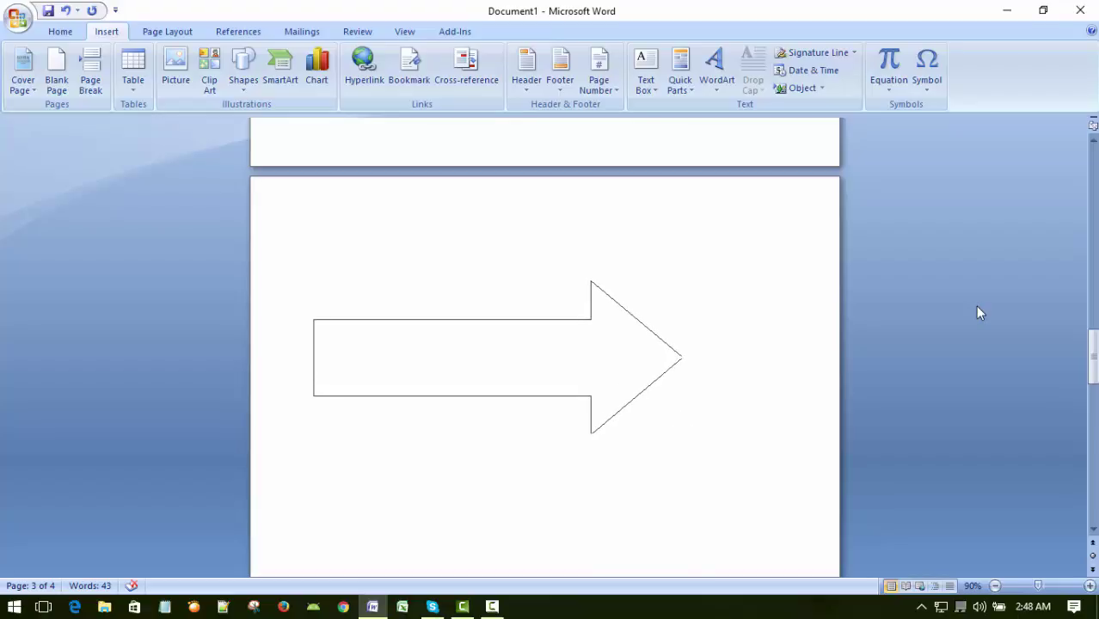
scroll(970, 309, down, 2)
scroll(963, 310, up, 1)
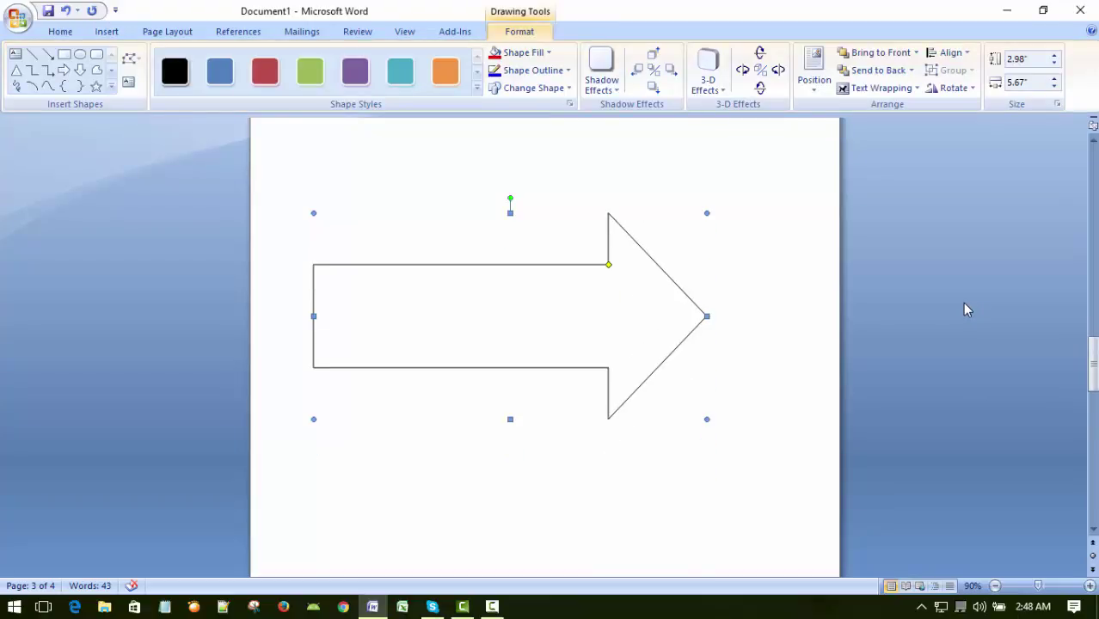
scroll(961, 300, up, 2)
scroll(959, 298, down, 3)
scroll(956, 298, up, 2)
scroll(368, 326, down, 1)
scroll(376, 327, up, 1)
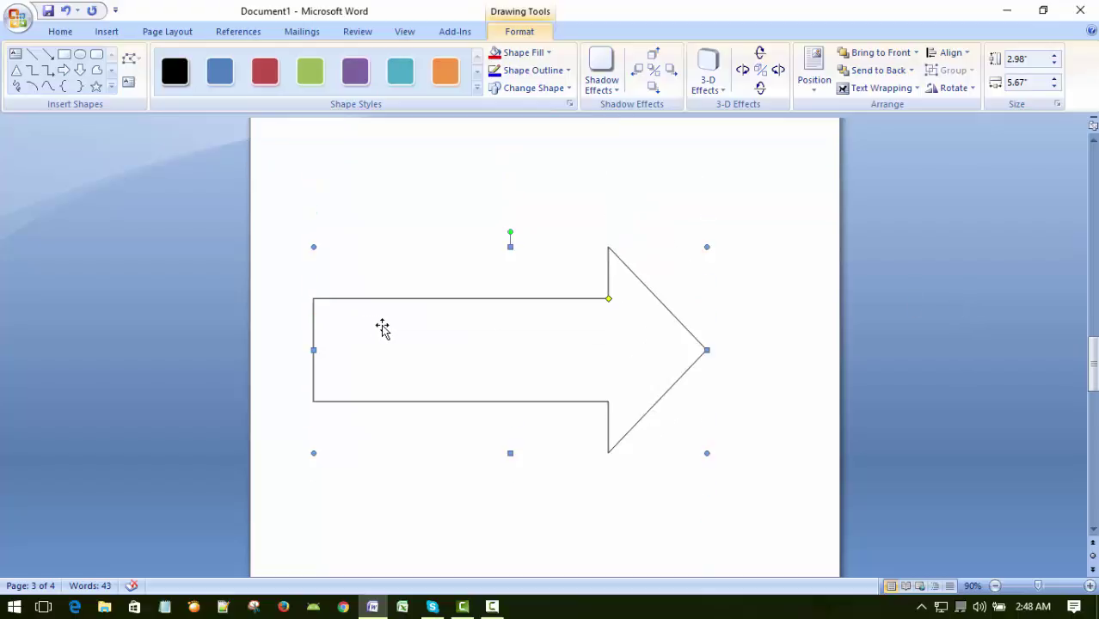
scroll(383, 328, down, 1)
scroll(383, 328, up, 1)
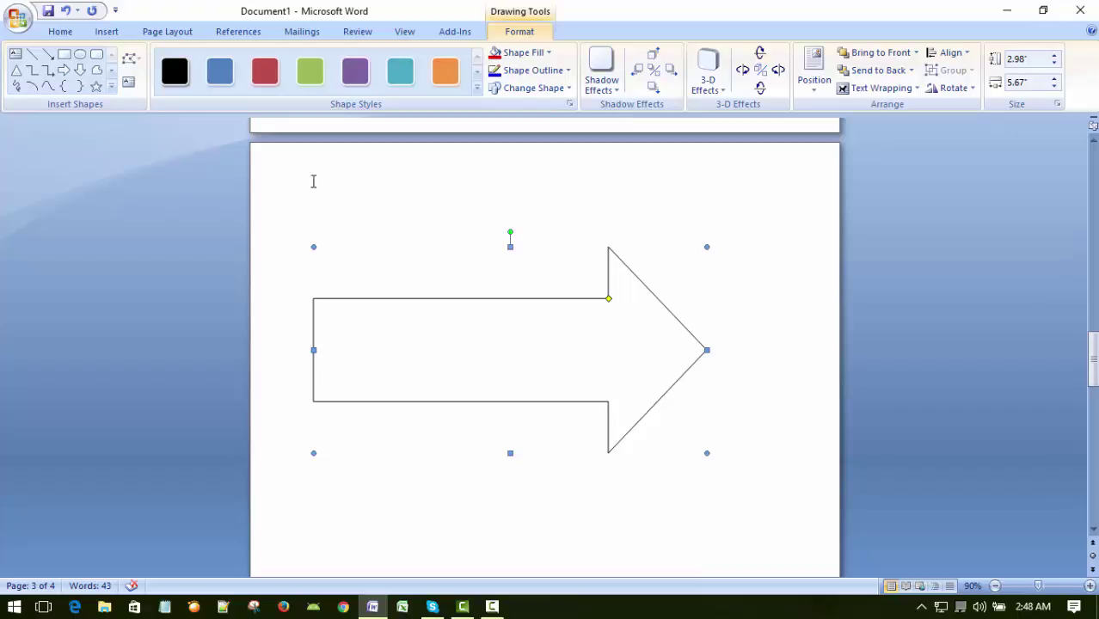
Step: Apply the solid orange shape style and the fifth Drop Shadow effect to the block arrow
click(265, 71)
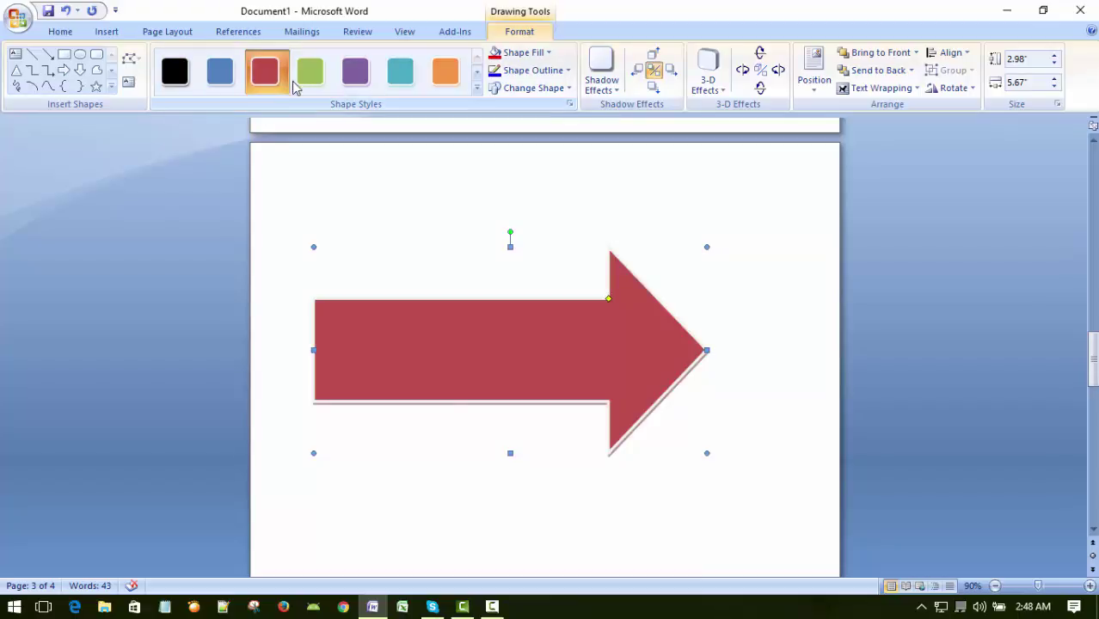
click(445, 73)
click(601, 70)
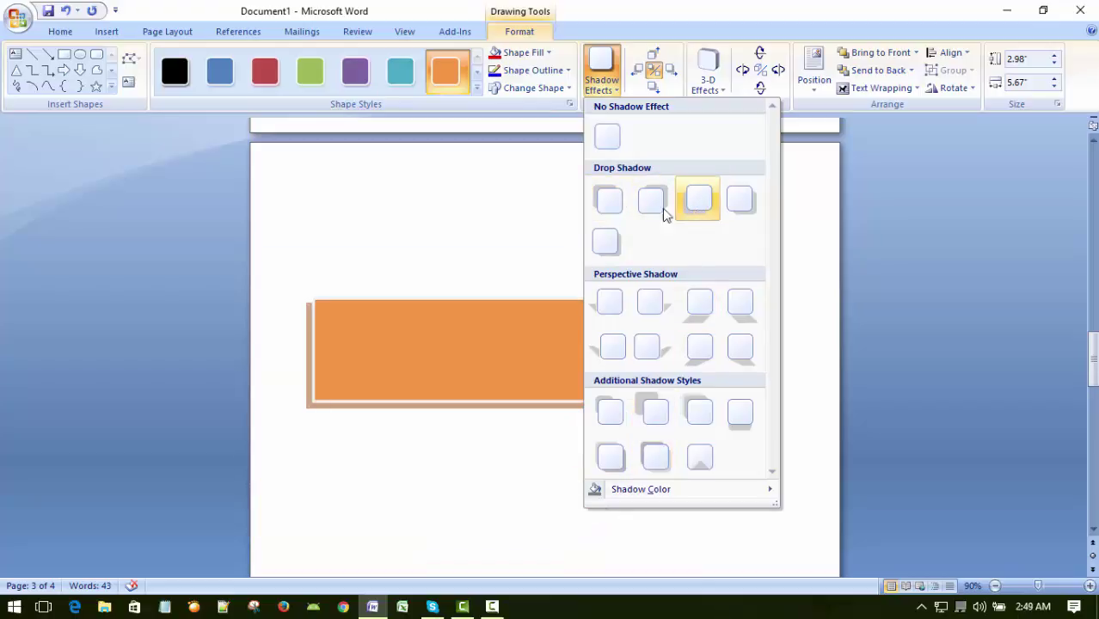
click(604, 241)
click(481, 214)
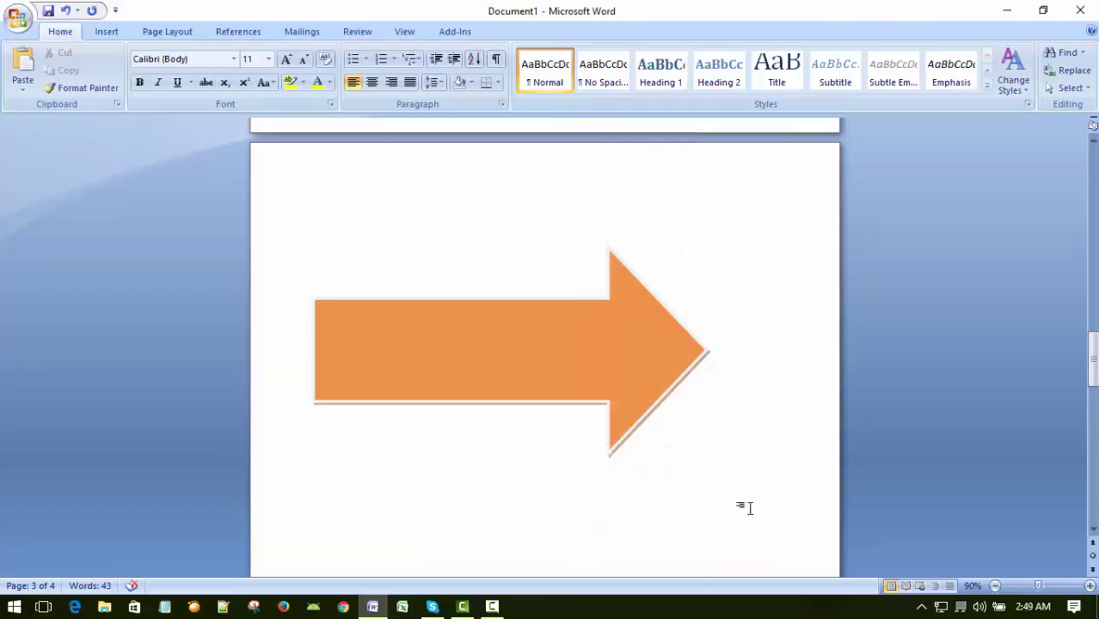
Step: Turn the block arrow's shadow off and back on
click(578, 379)
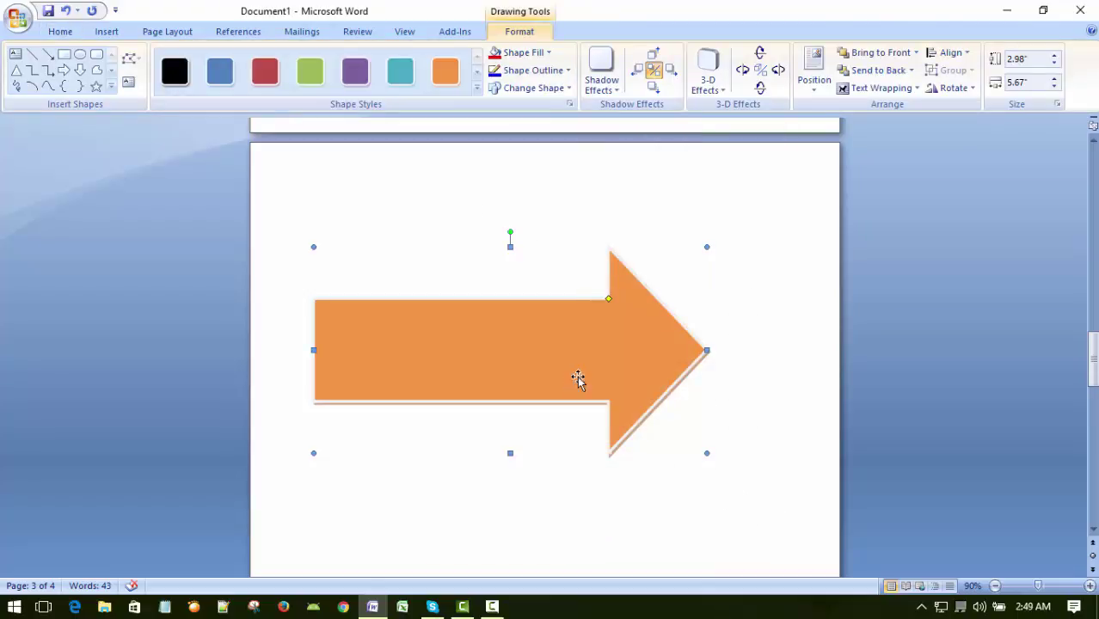
click(654, 70)
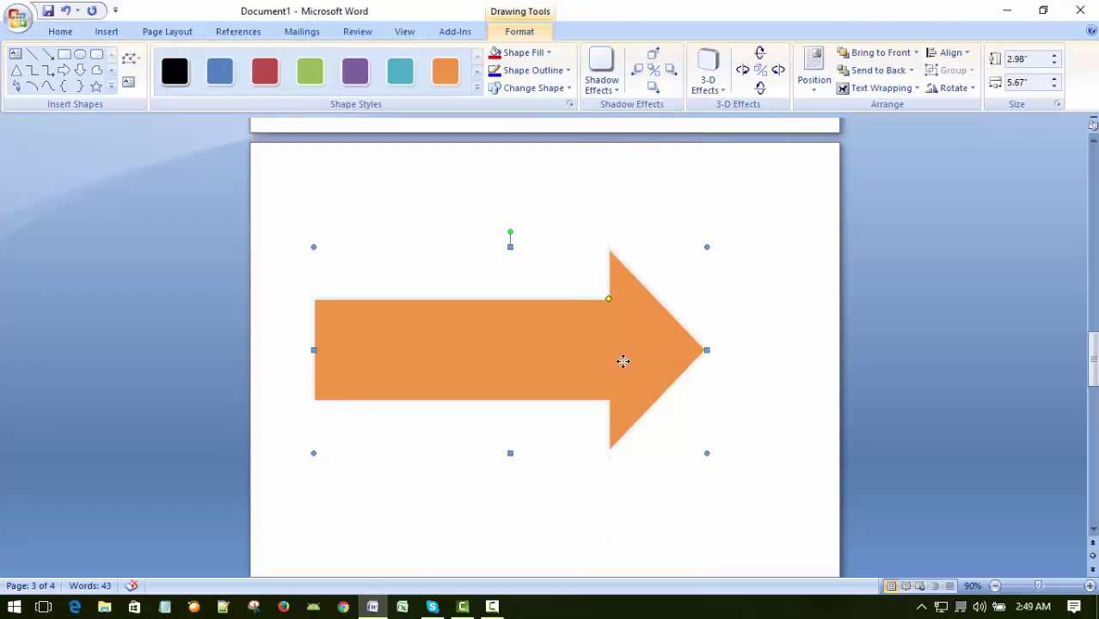
click(653, 71)
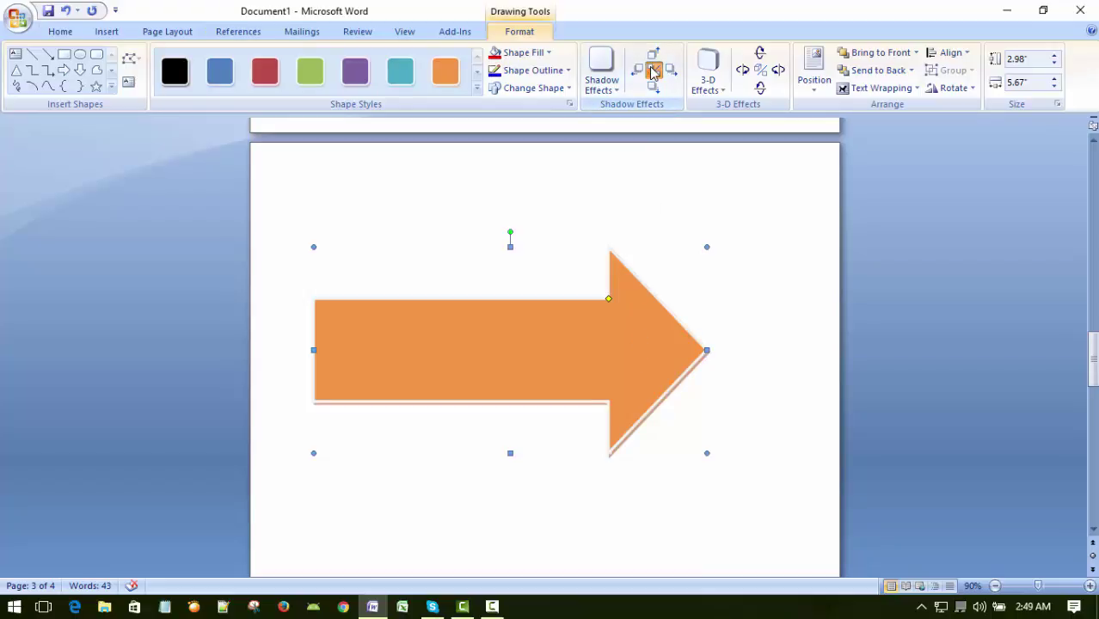
Step: Apply the first Drop Shadow effect to the orange block arrow and deselect it
click(602, 78)
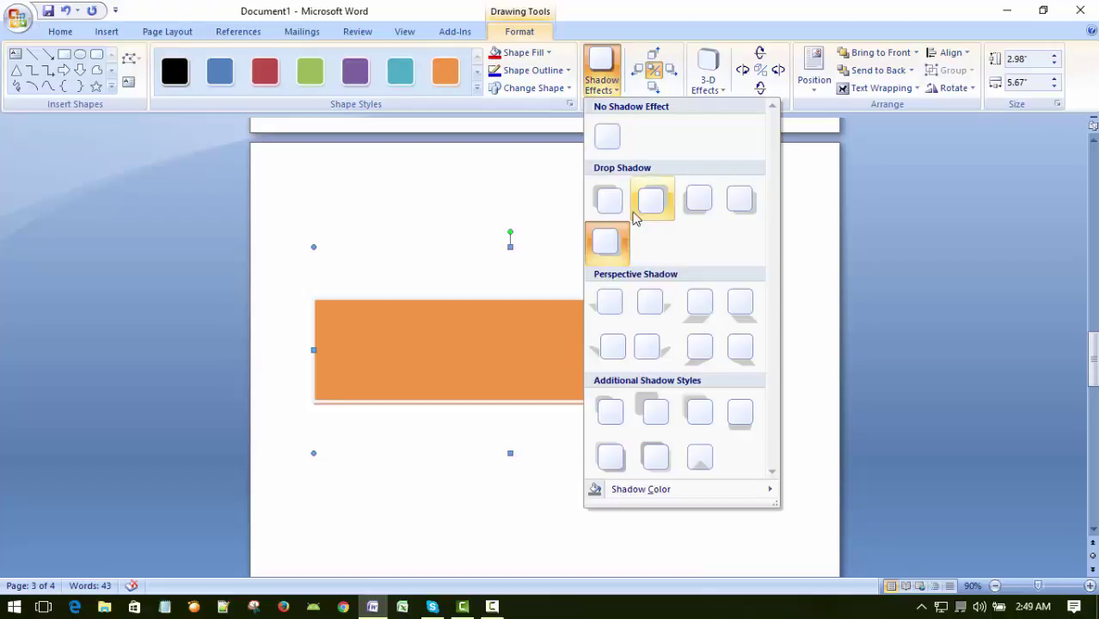
click(609, 199)
click(511, 161)
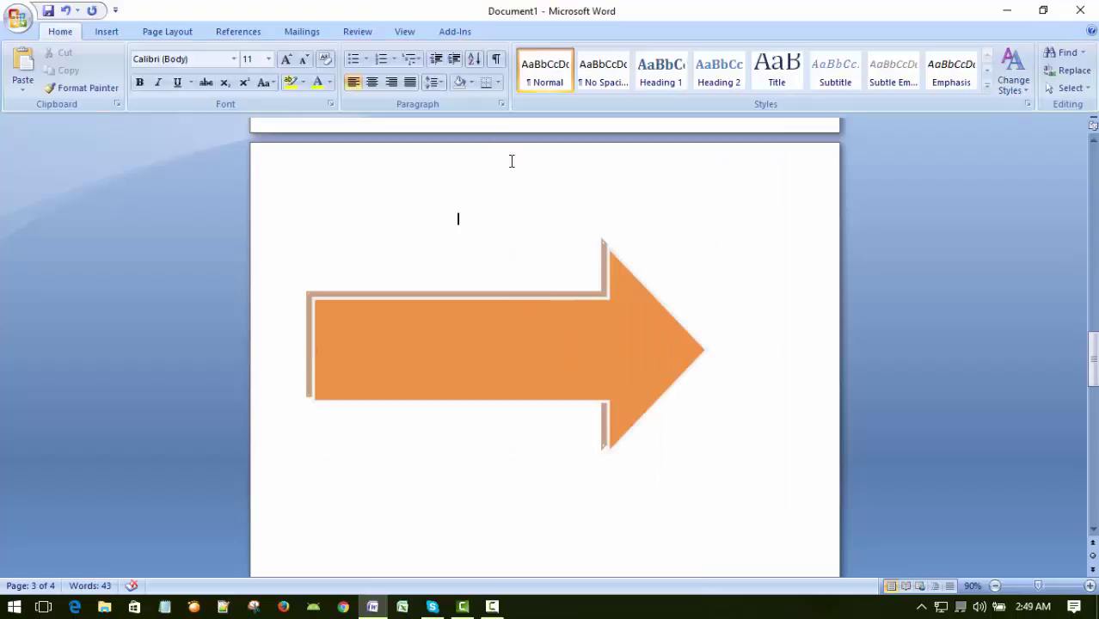
Step: Insert a 1" by 1" text box near the tail of the orange block arrow
click(426, 348)
click(109, 33)
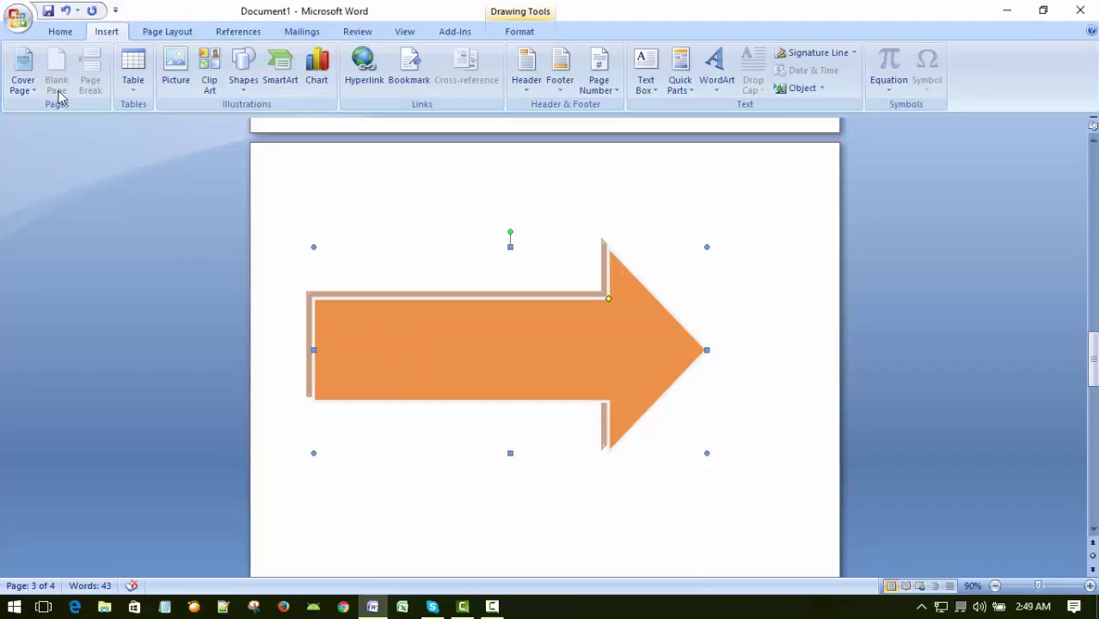
double_click(477, 332)
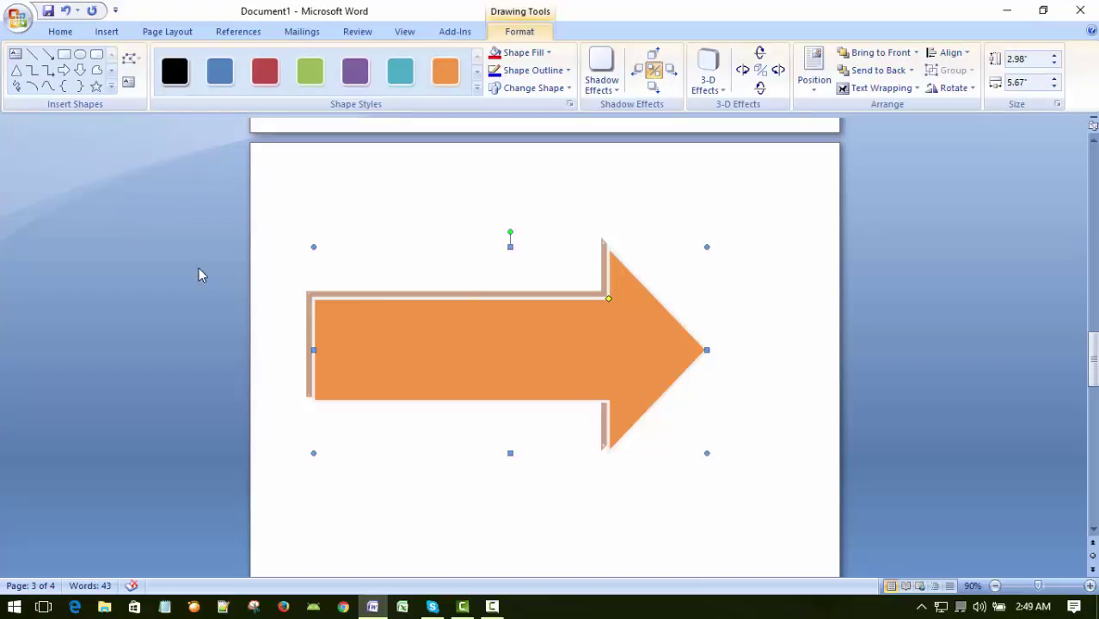
click(14, 56)
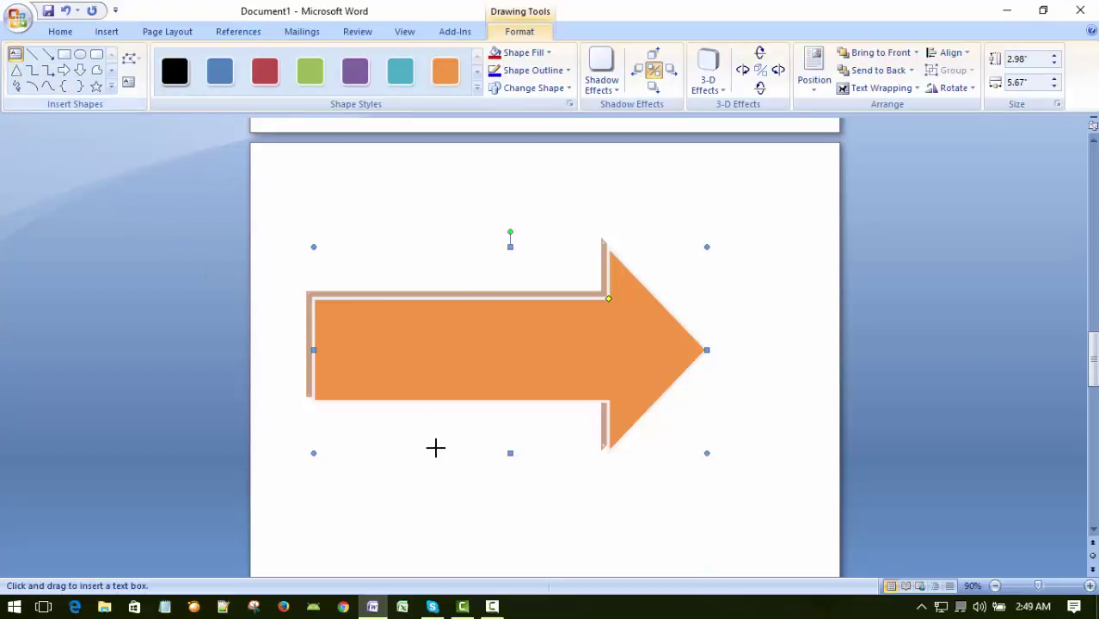
click(341, 330)
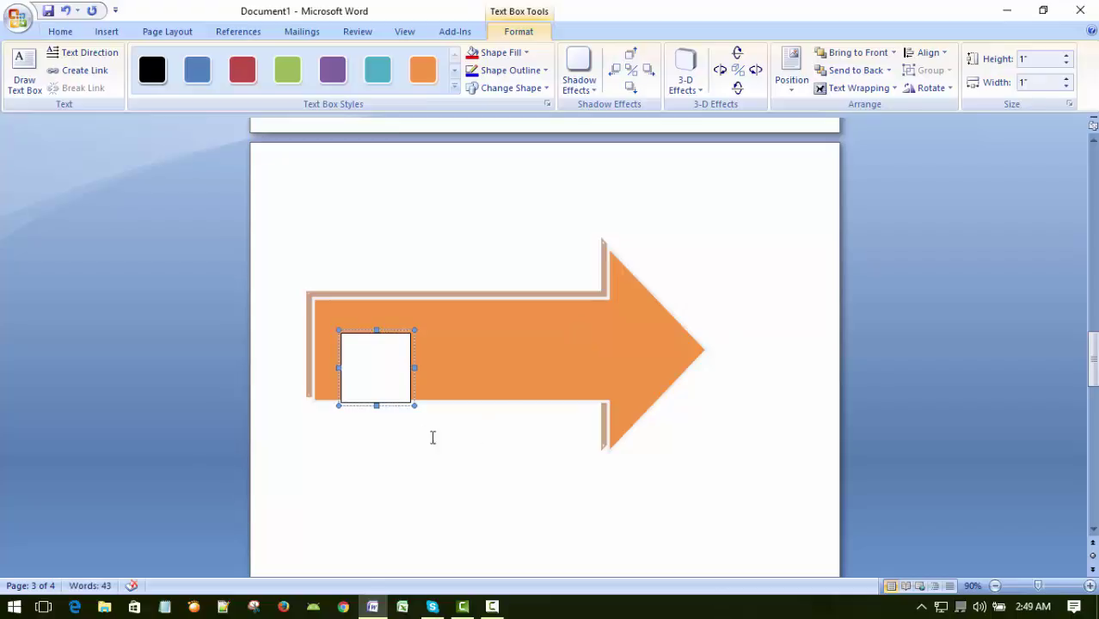
Step: Resize the text box to about 3.87" wide and 1.05" high so it fills most of the arrow's shaft
drag(376, 404, 383, 377)
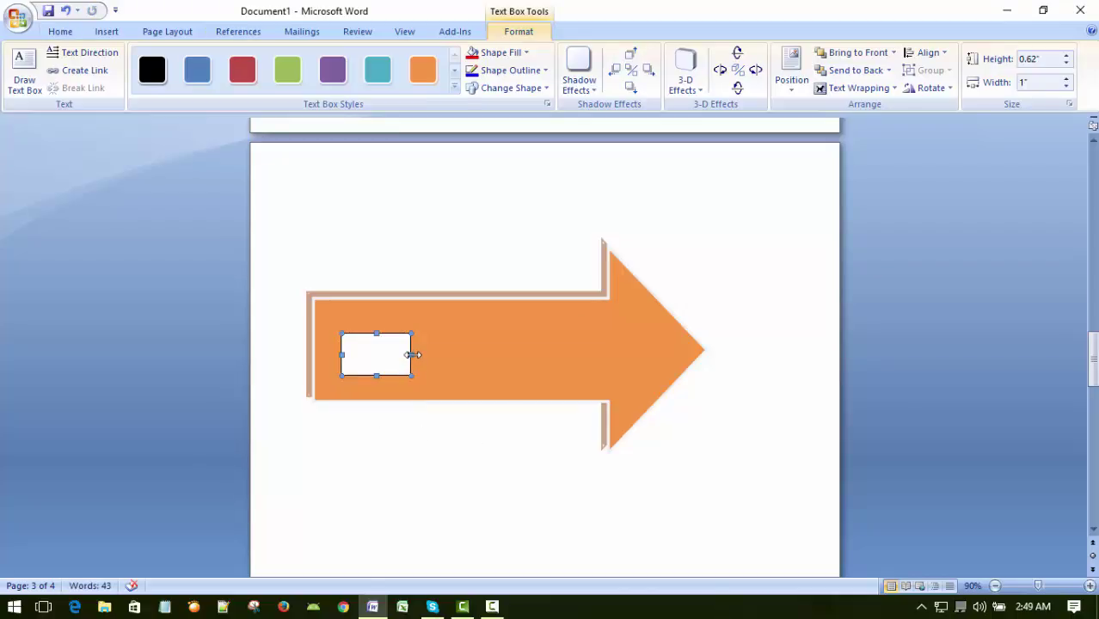
drag(412, 352, 596, 354)
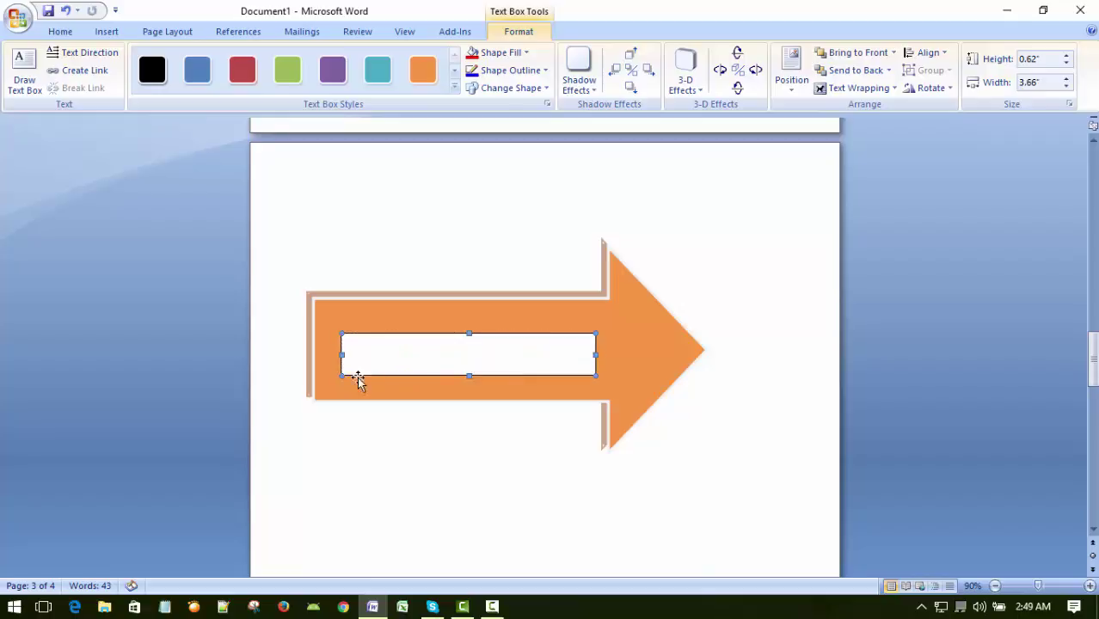
drag(342, 355, 327, 355)
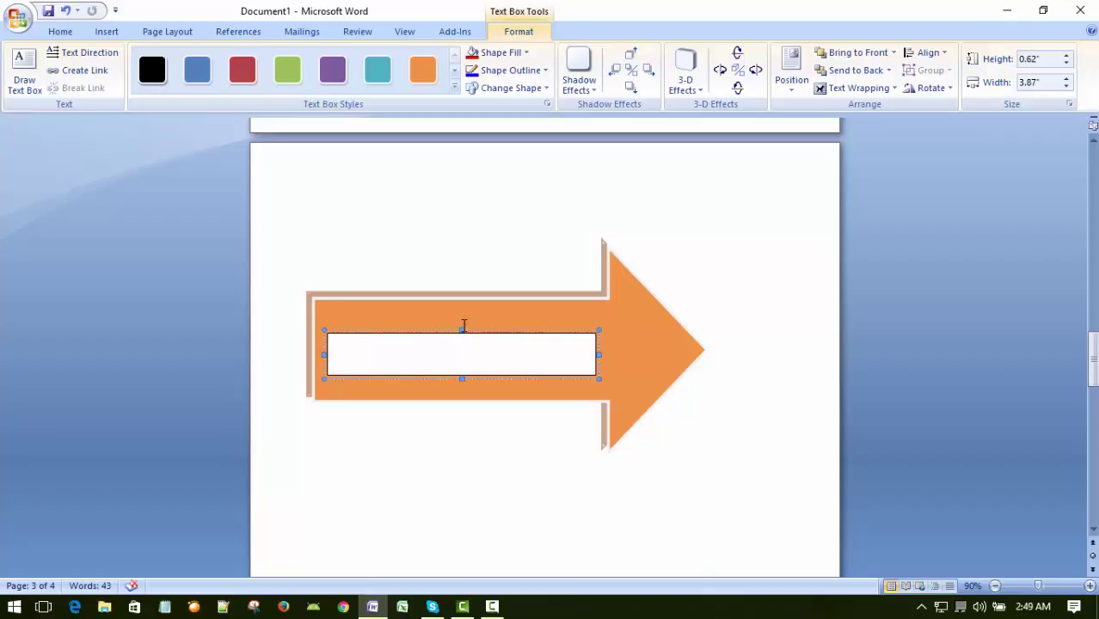
drag(462, 333, 459, 316)
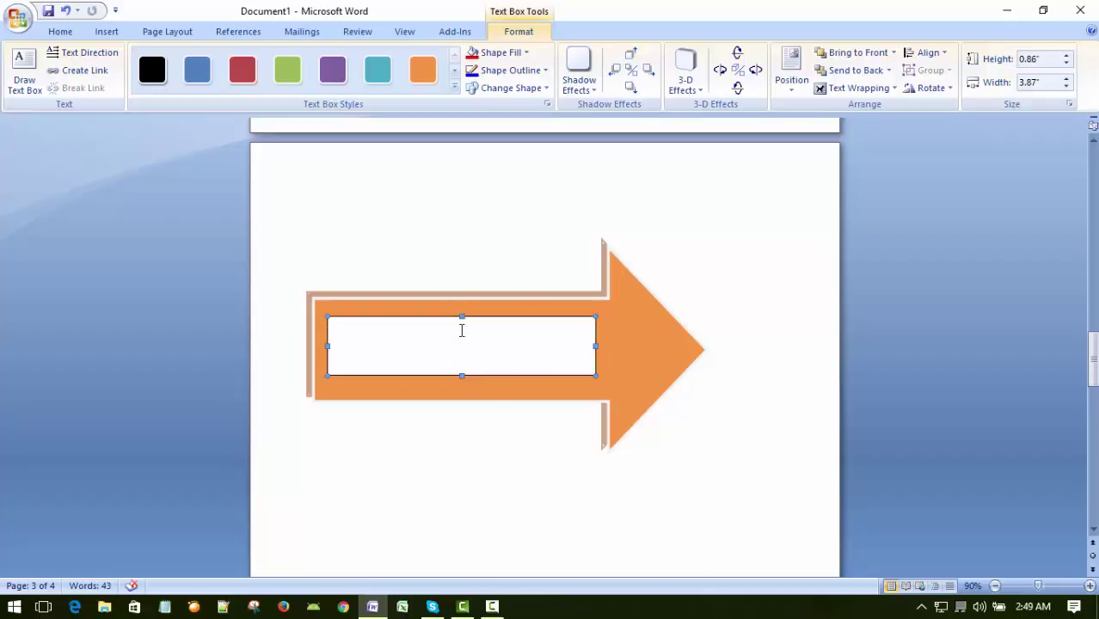
drag(462, 376, 462, 389)
Step: Nudge the text box into a centred position within the arrow's shaft
key(Up)
key(Up)
key(Up)
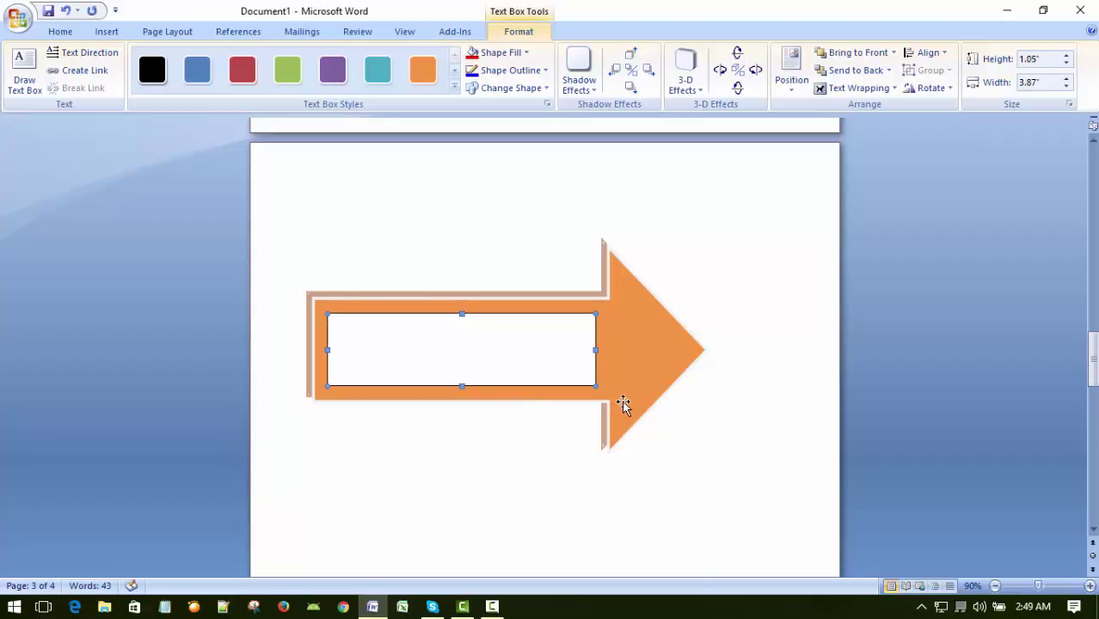
key(Left)
key(Left)
key(Left)
key(ctrl+Up)
key(ctrl+Right)
key(ctrl+Right)
key(ctrl+Right)
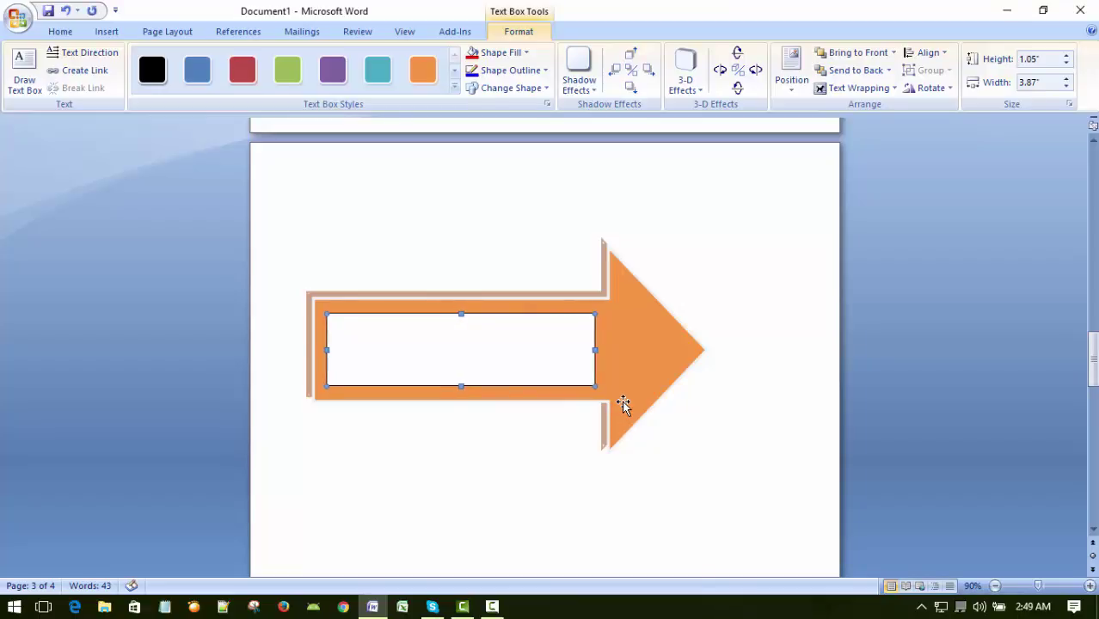
key(ctrl+Down)
key(ctrl+Up)
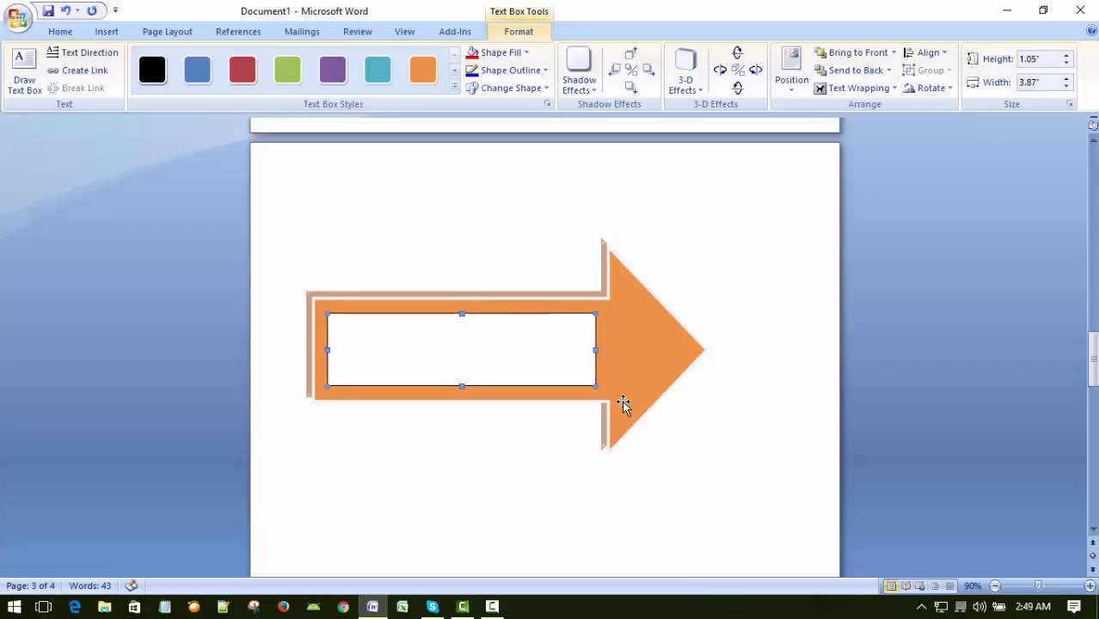
Step: Enter the name in the text box on the arrow and set its font size to 36
click(400, 352)
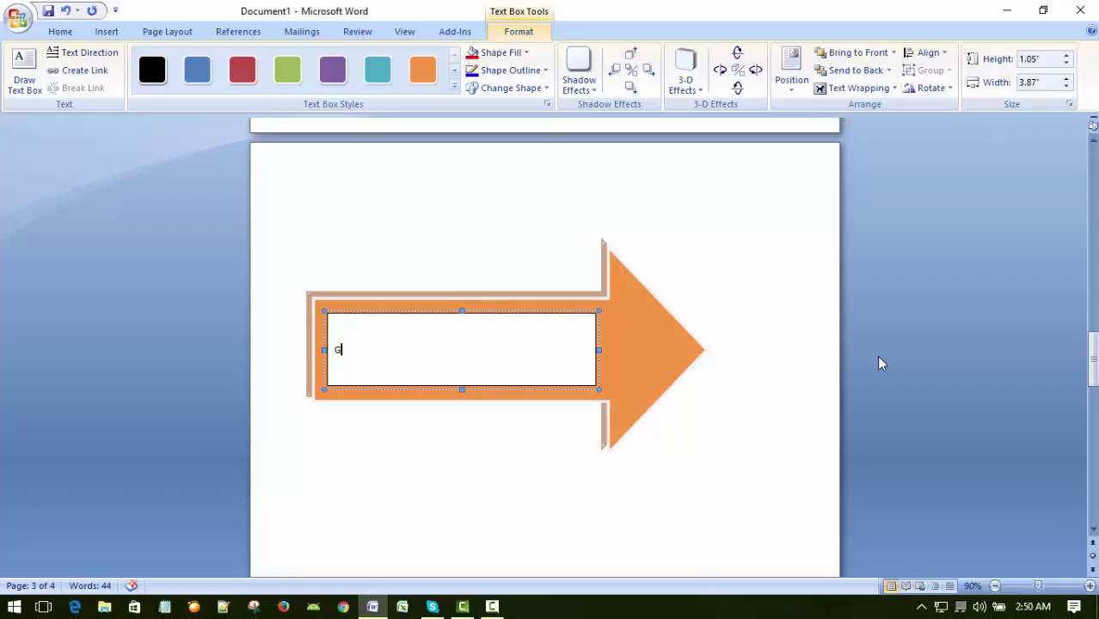
text(ushan)
drag(332, 350, 385, 356)
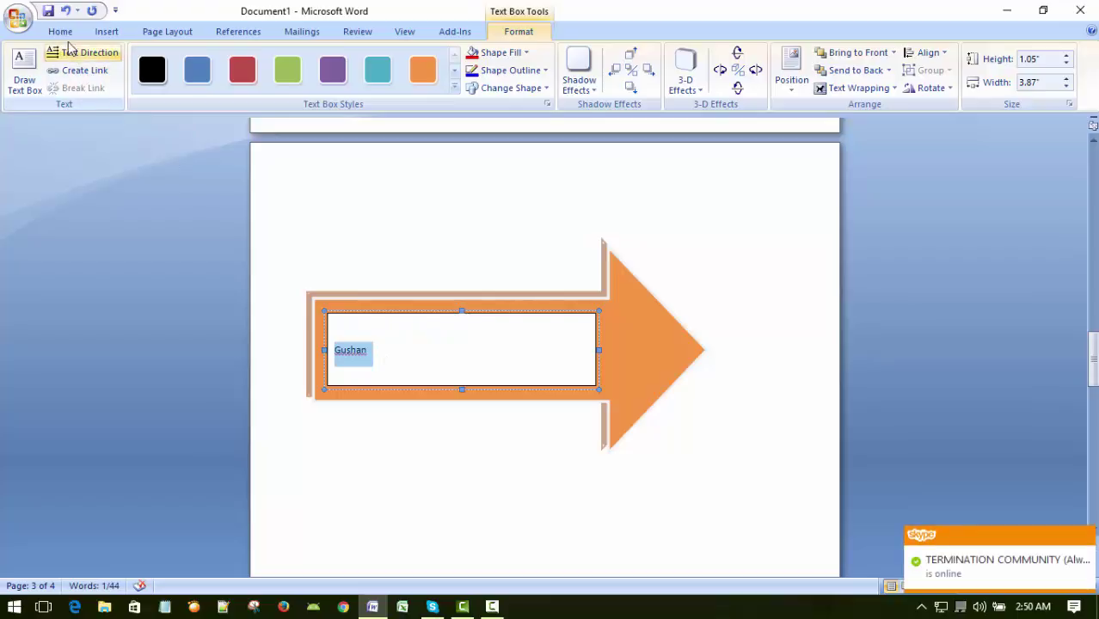
click(61, 31)
click(268, 58)
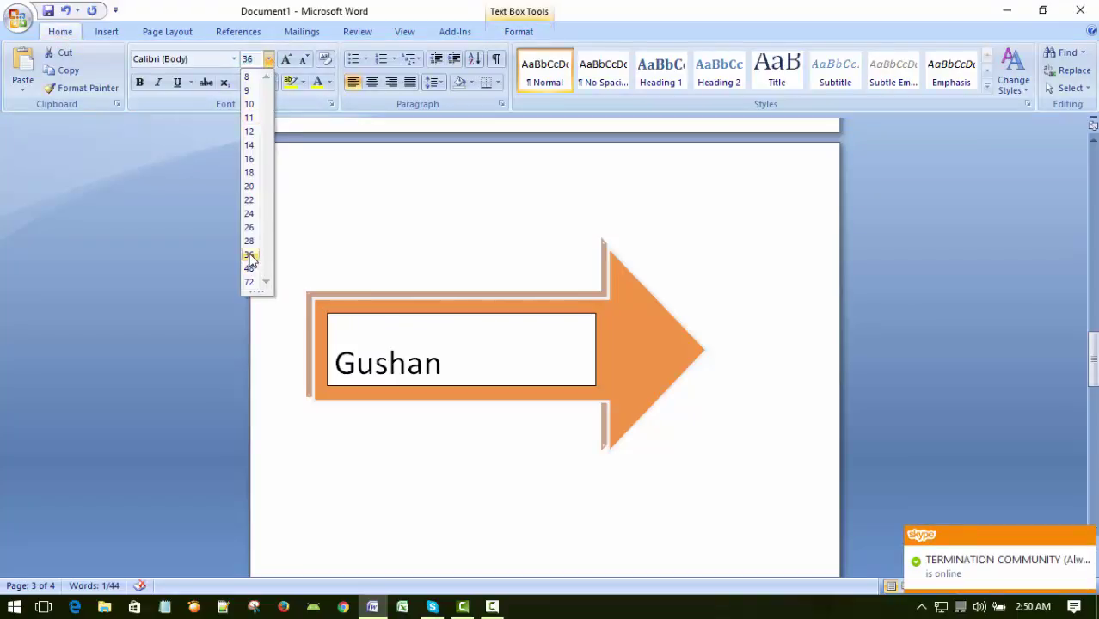
click(250, 256)
Step: Delete the empty line above the name in the text box
click(486, 309)
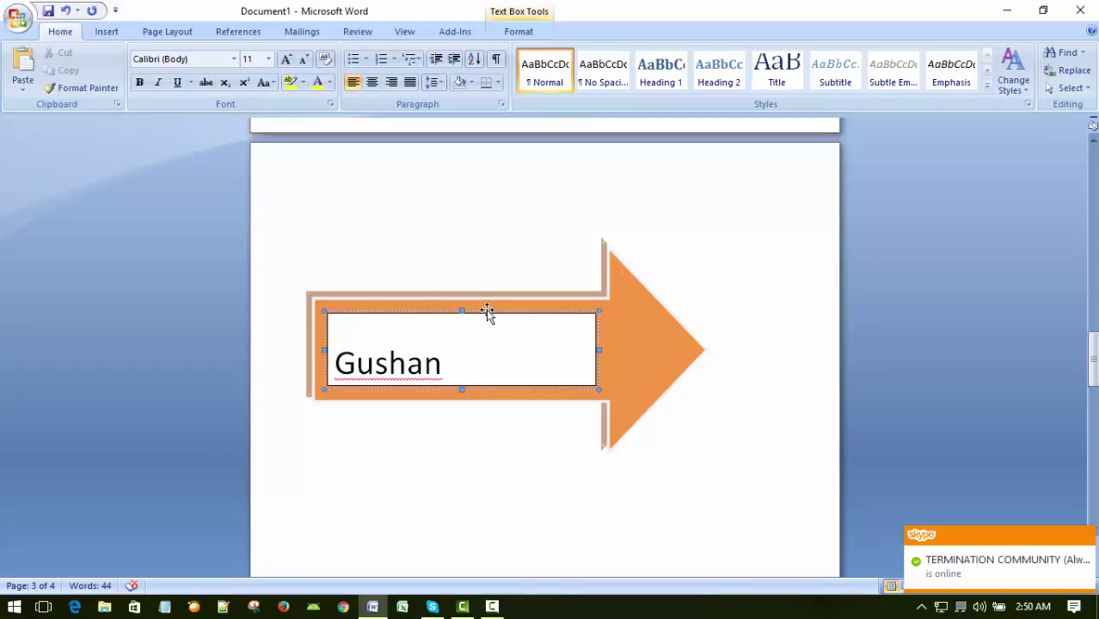
key(Delete)
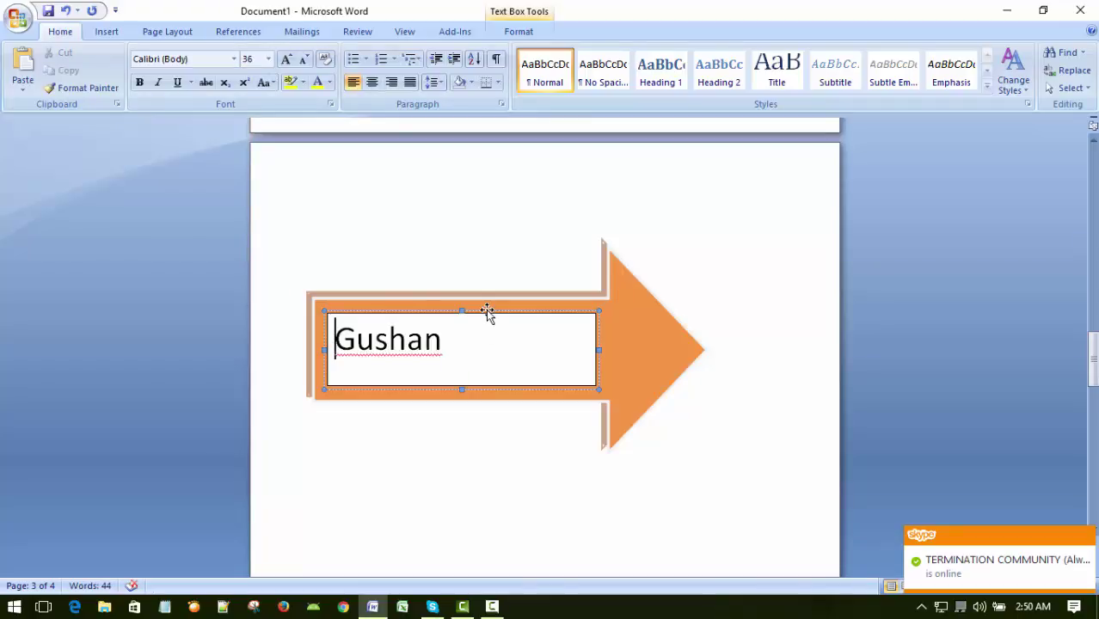
key(ctrl+Delete)
key(Return)
key(ctrl+z)
key(ctrl+z)
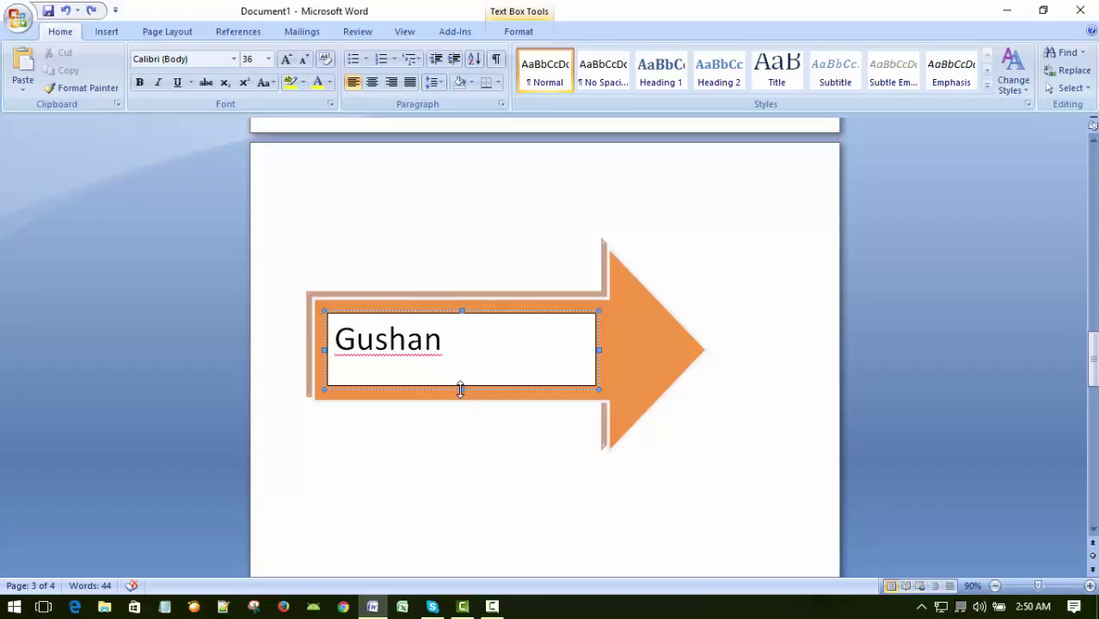
key(Right)
key(Right)
key(Right)
key(Right)
click(638, 340)
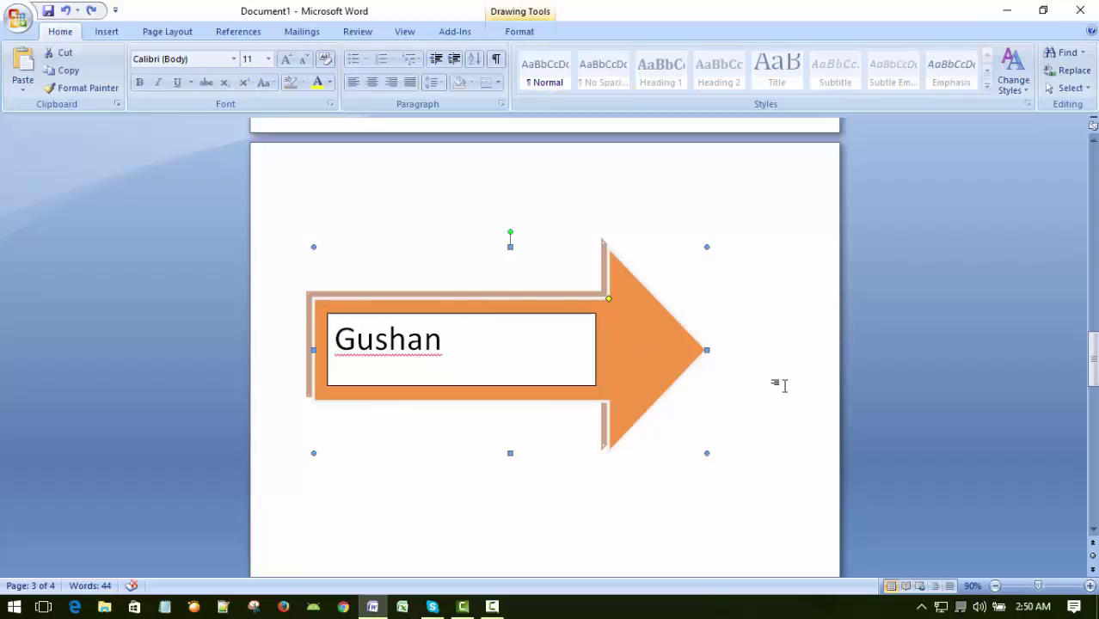
click(766, 250)
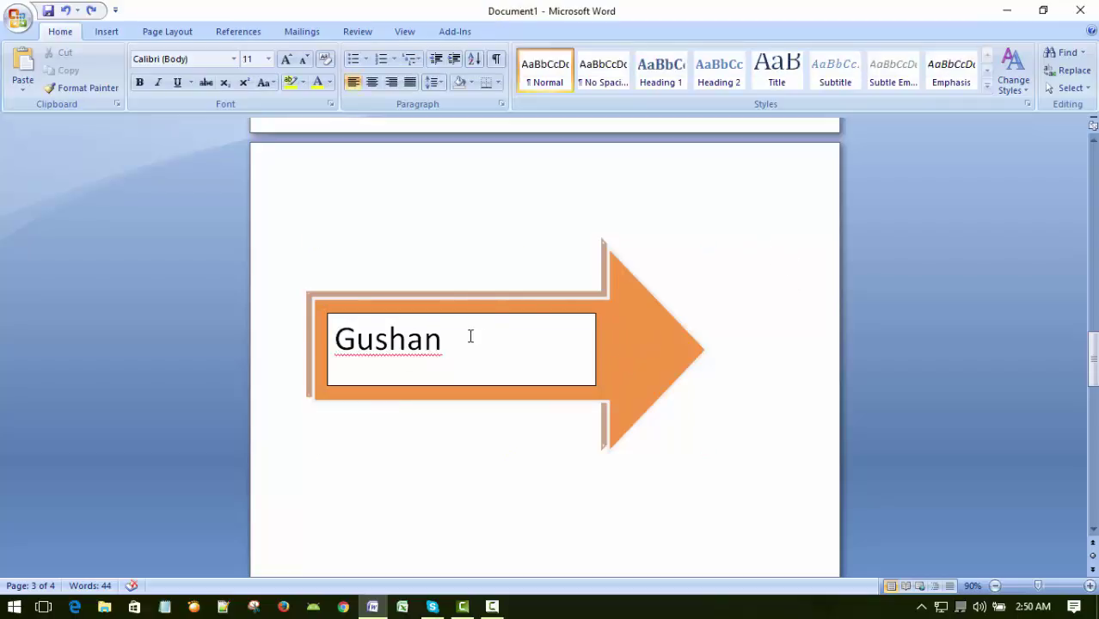
click(652, 301)
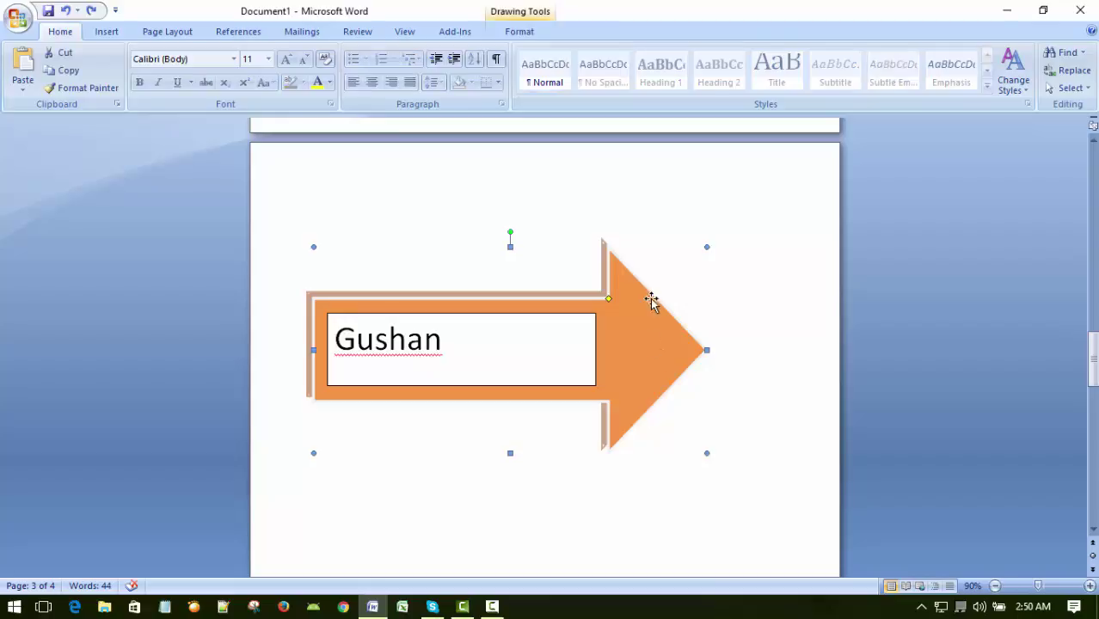
click(725, 279)
scroll(725, 279, down, 2)
click(649, 291)
scroll(508, 420, down, 3)
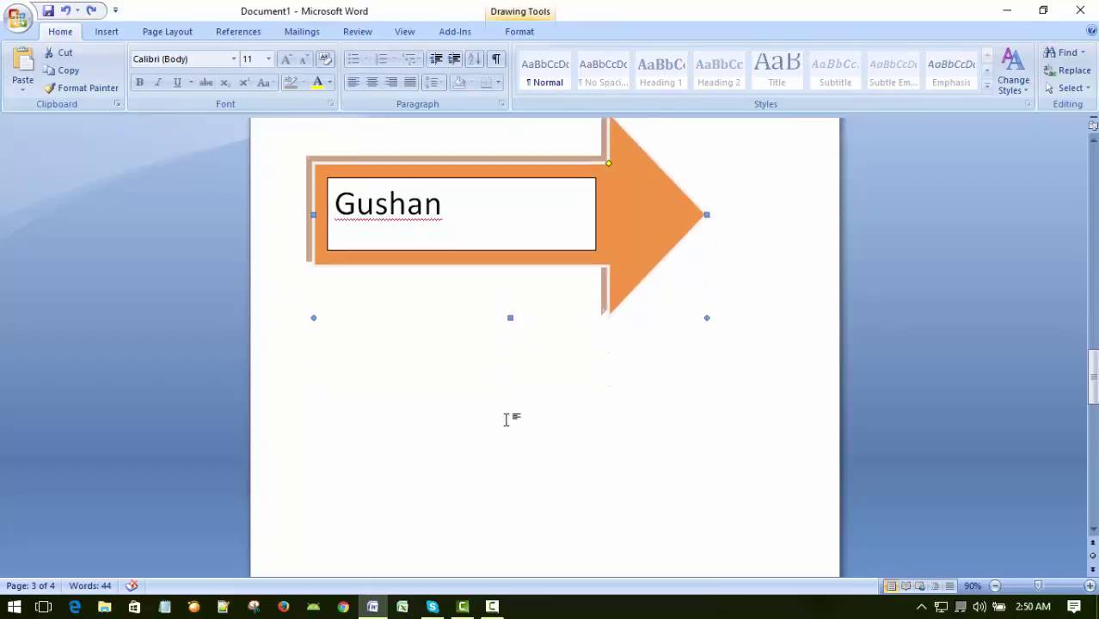
Step: Place the text cursor on the block arrow's page and insert a page break to add a blank page
click(498, 471)
scroll(496, 453, up, 5)
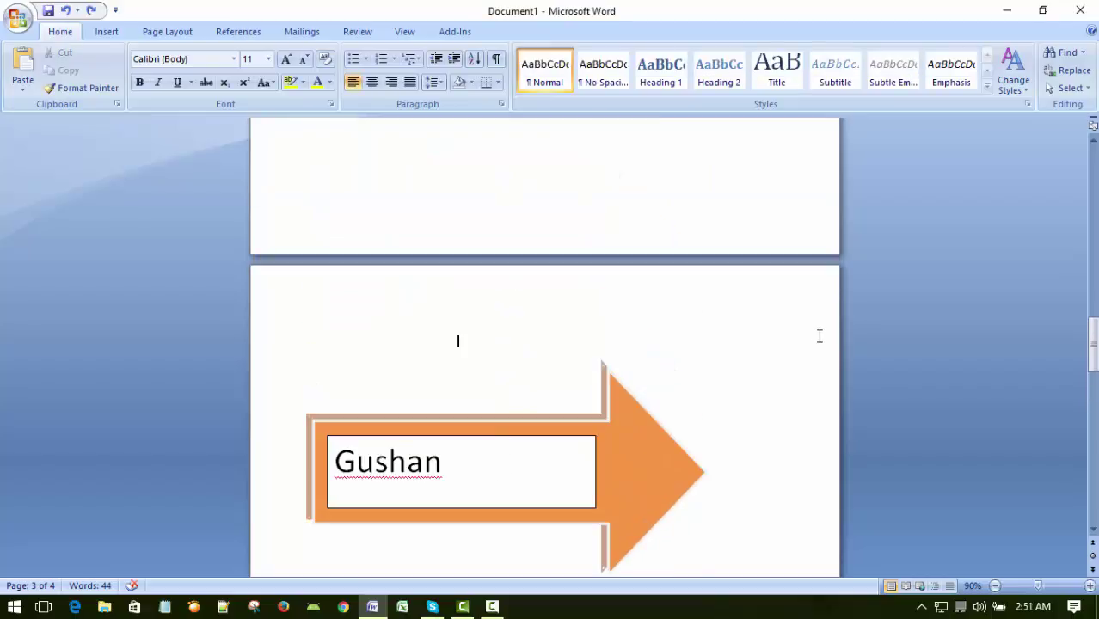
scroll(820, 333, up, 5)
scroll(819, 333, down, 1)
scroll(799, 330, up, 3)
scroll(778, 327, down, 12)
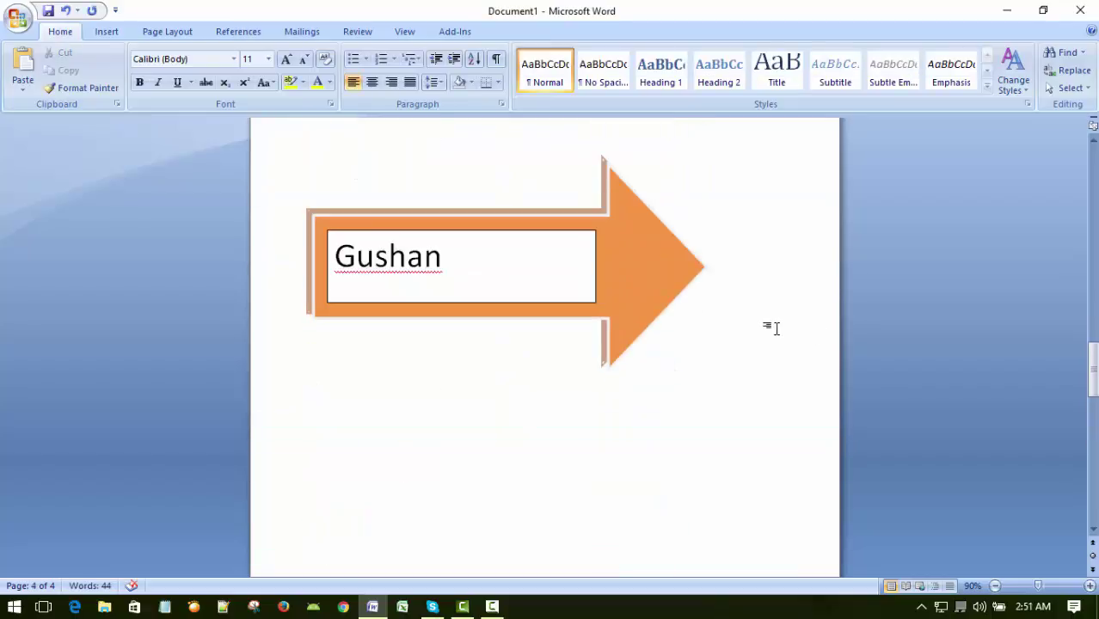
scroll(776, 330, up, 2)
scroll(777, 329, down, 2)
scroll(777, 329, up, 10)
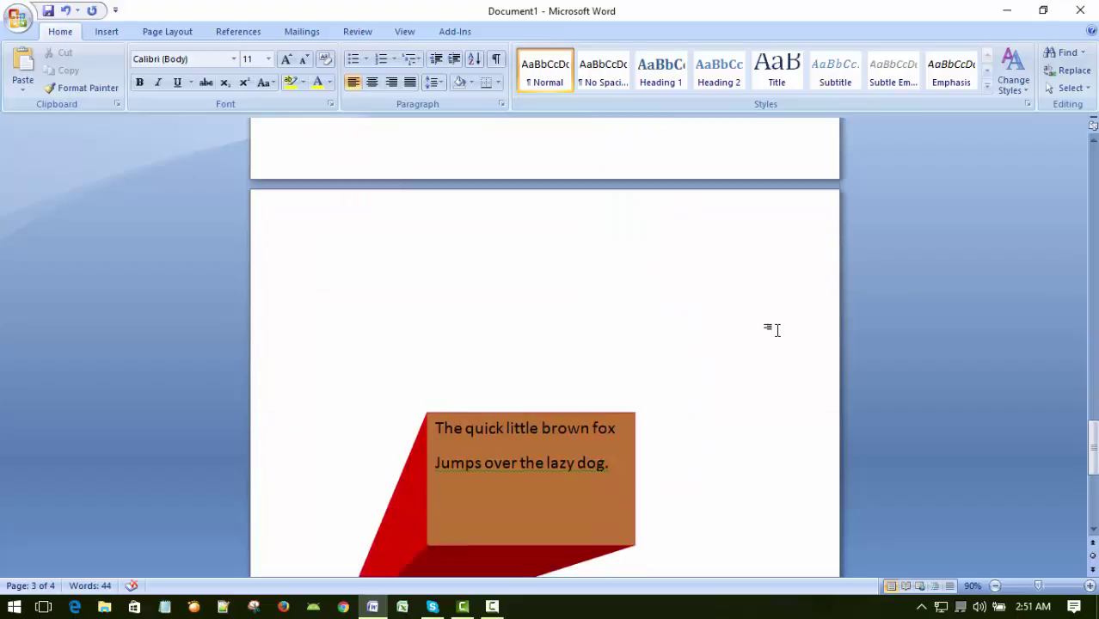
scroll(776, 330, down, 1)
scroll(778, 327, up, 4)
scroll(777, 322, up, 2)
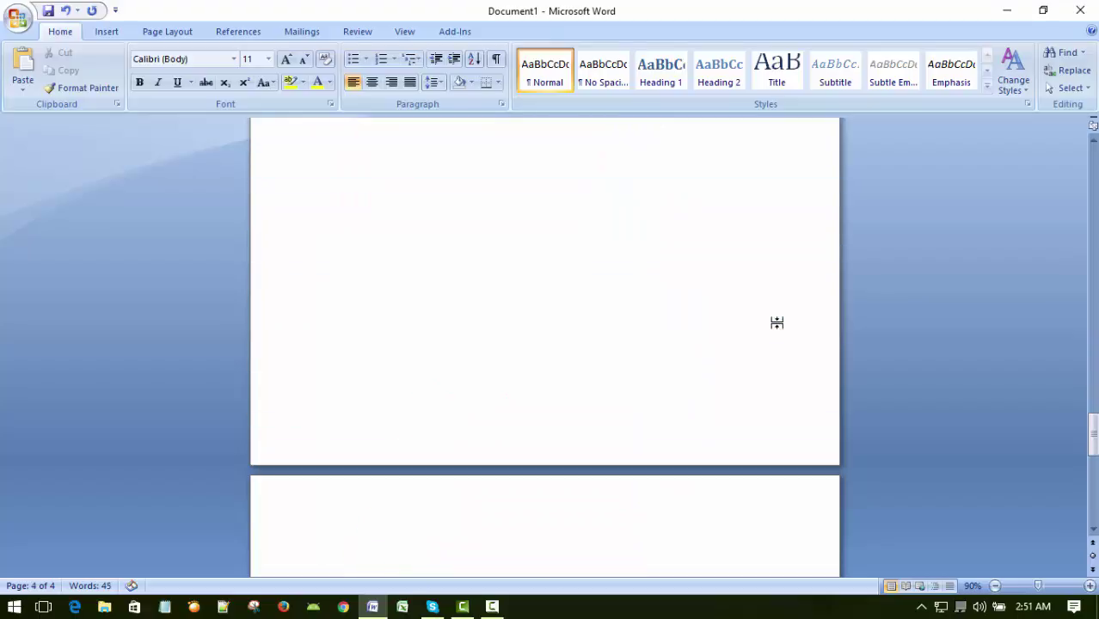
key(ctrl+Return)
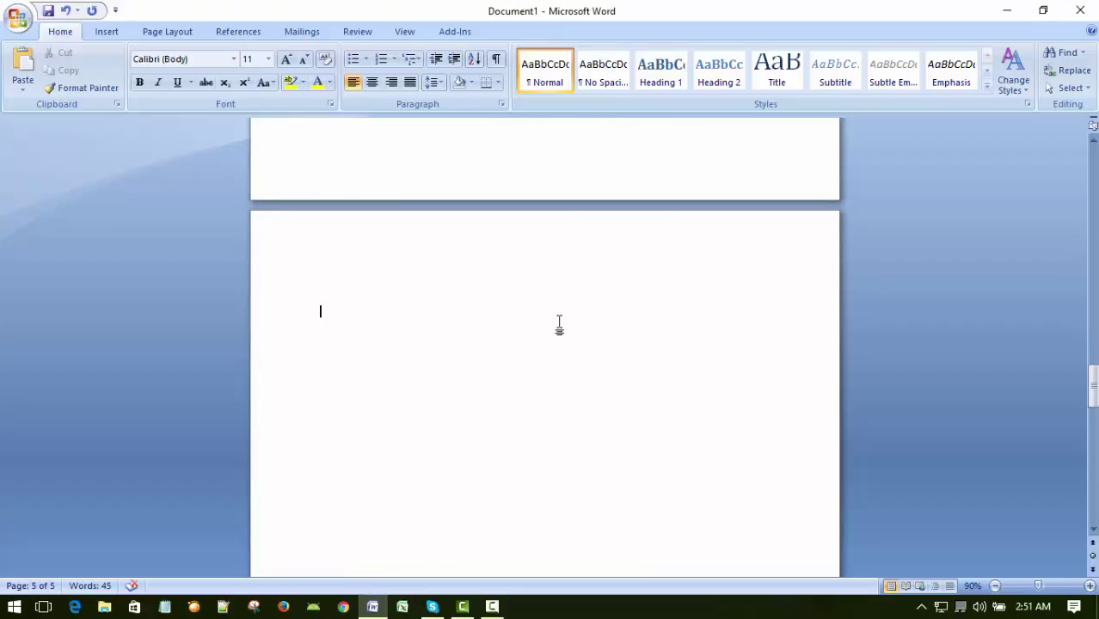
Step: Draw a down block arrow about 3.55" wide and 4.16" high on the blank fourth page
click(103, 33)
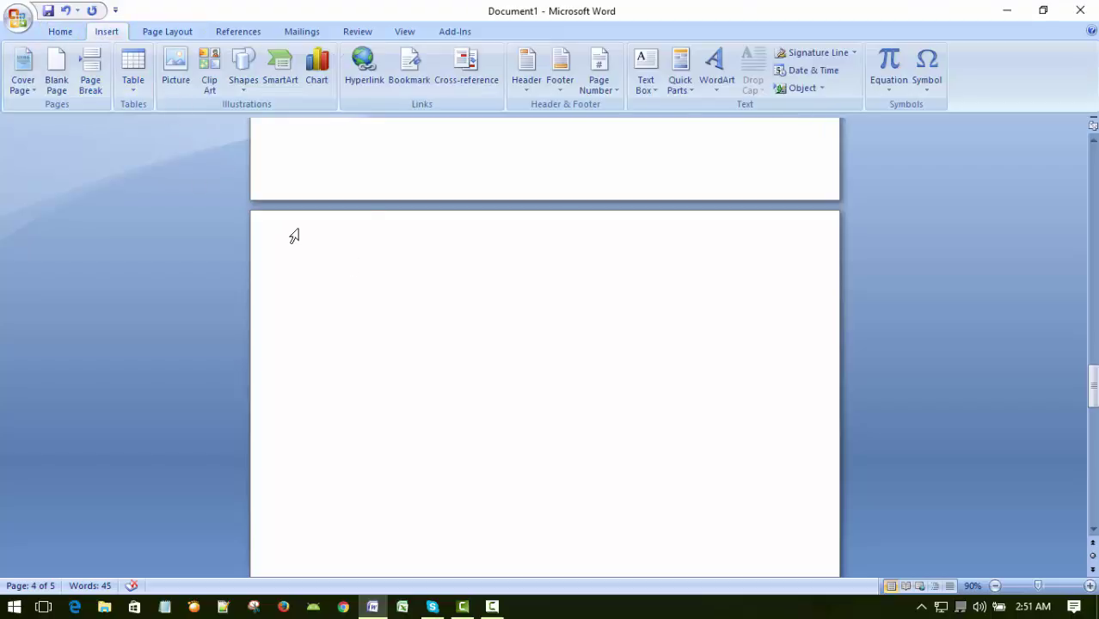
click(244, 73)
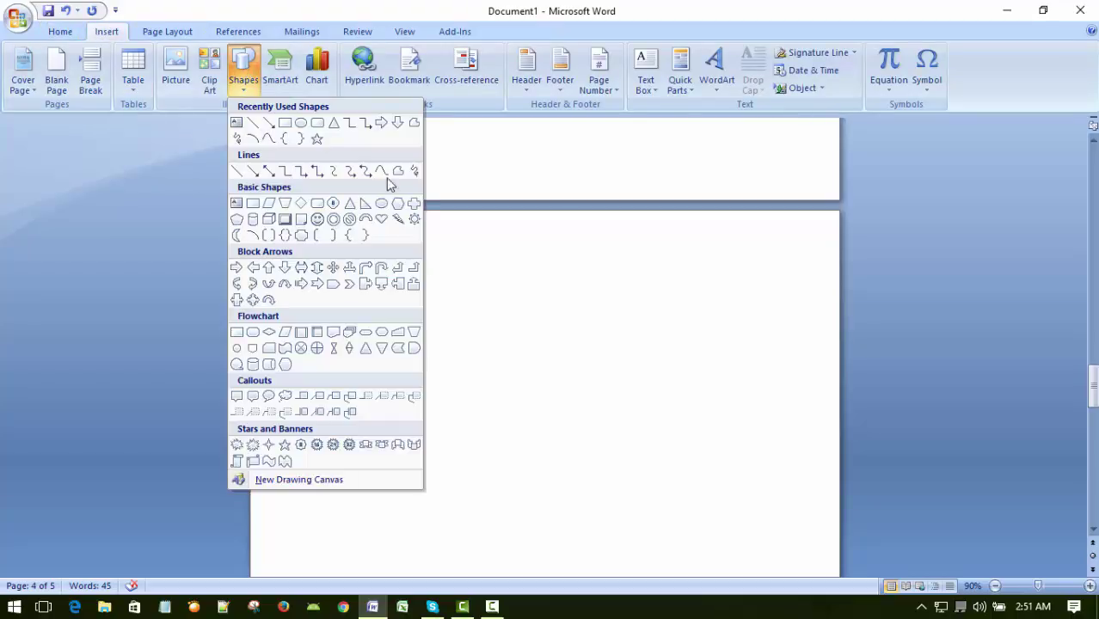
click(397, 122)
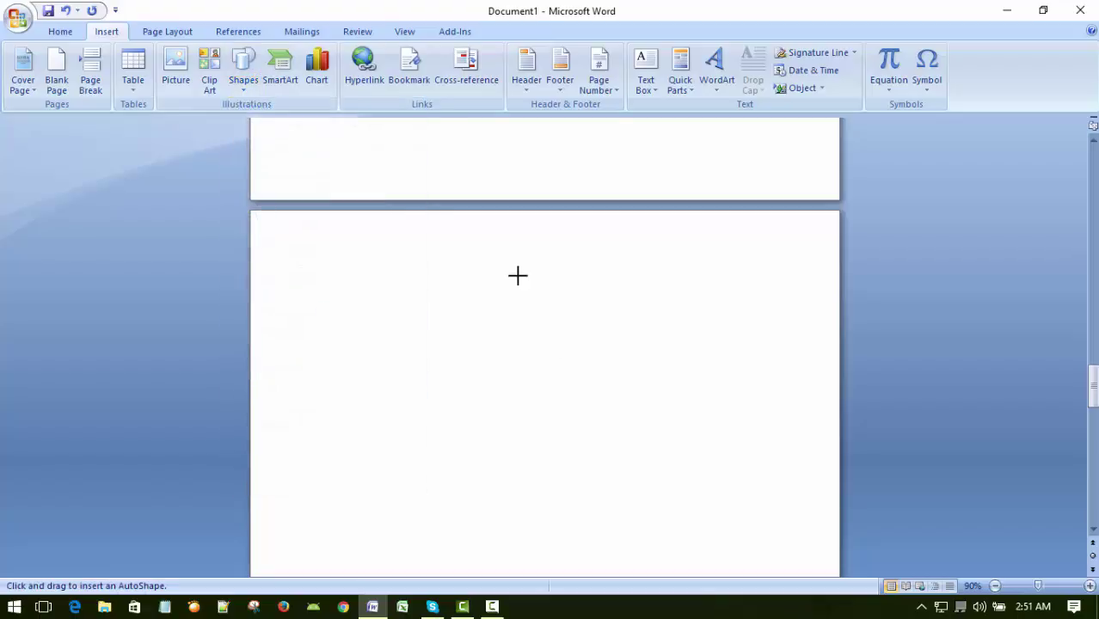
mouse_move(498, 248)
mouse_down()
mouse_move(507, 444)
mouse_move(743, 535)
mouse_up()
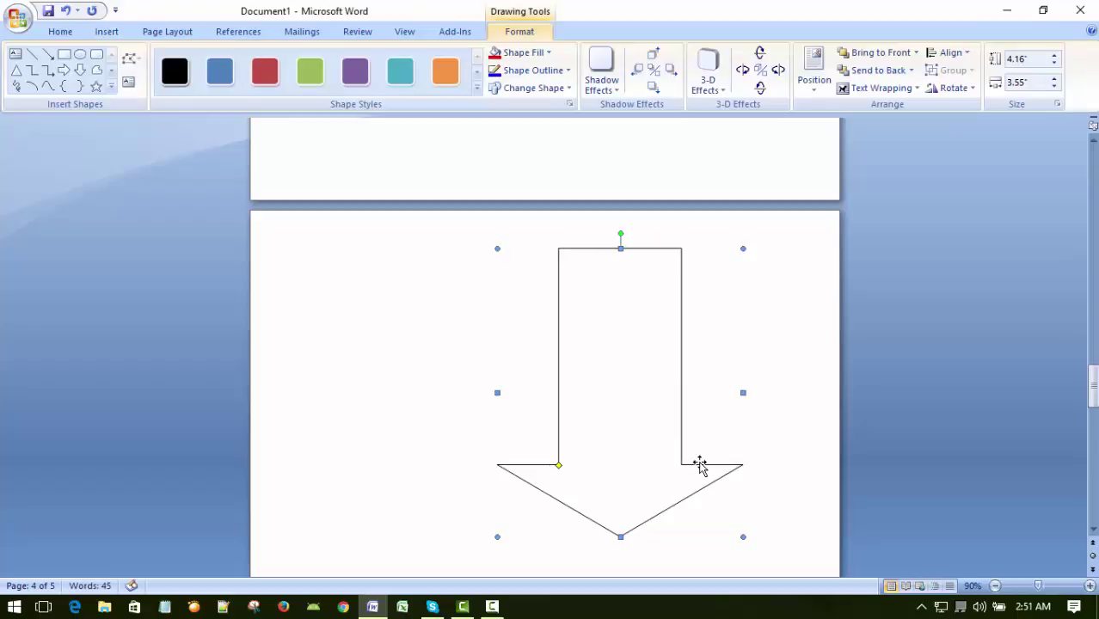
Step: Nudge the down arrow left to just past the middle of the page
key(Left)
key(Left)
key(Left)
key(Left)
key(Left)
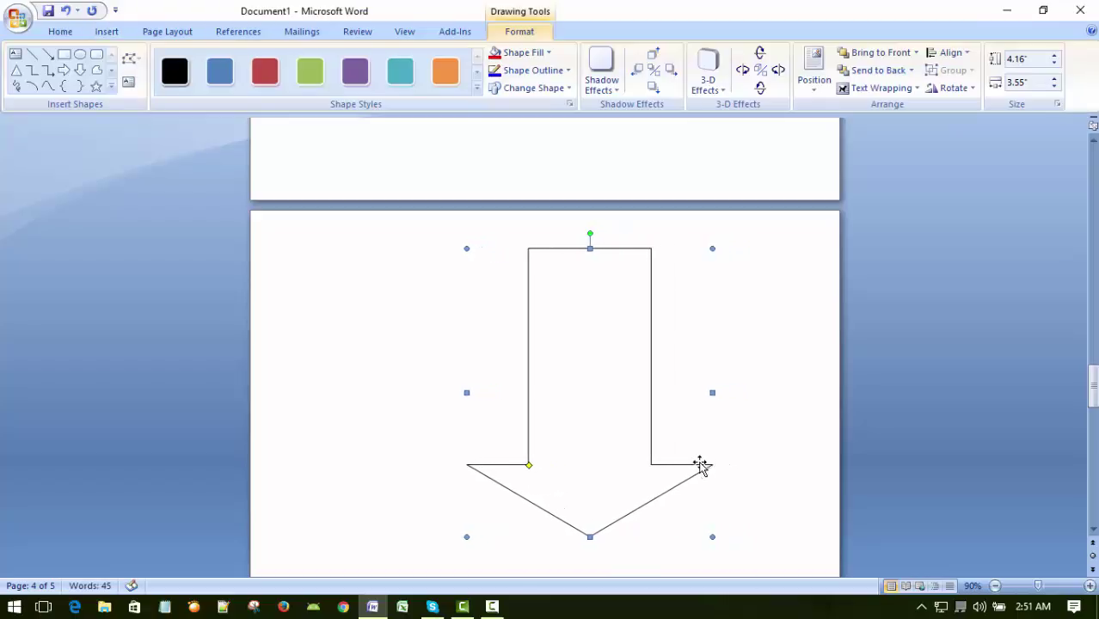
key(Left)
key(Left)
key(Left)
key(Left)
key(Left)
key(Left)
key(Left)
key(Left)
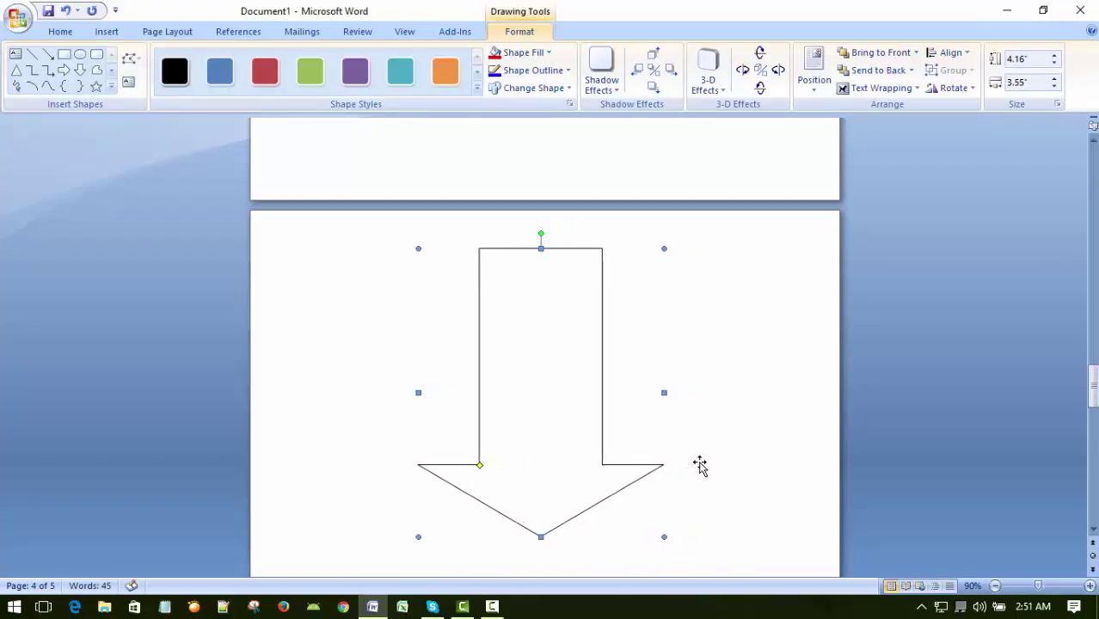
key(Left)
key(Left)
key(Left)
key(Left)
key(Left)
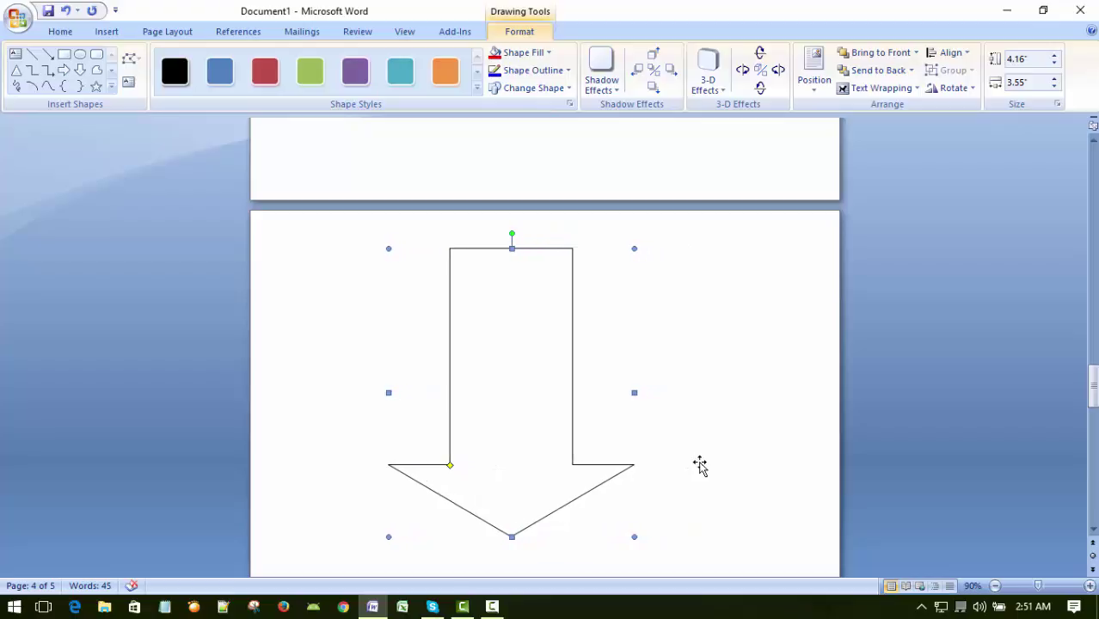
Step: Nudge the down arrow slightly right and down on its page
key(Right)
key(Right)
key(Down)
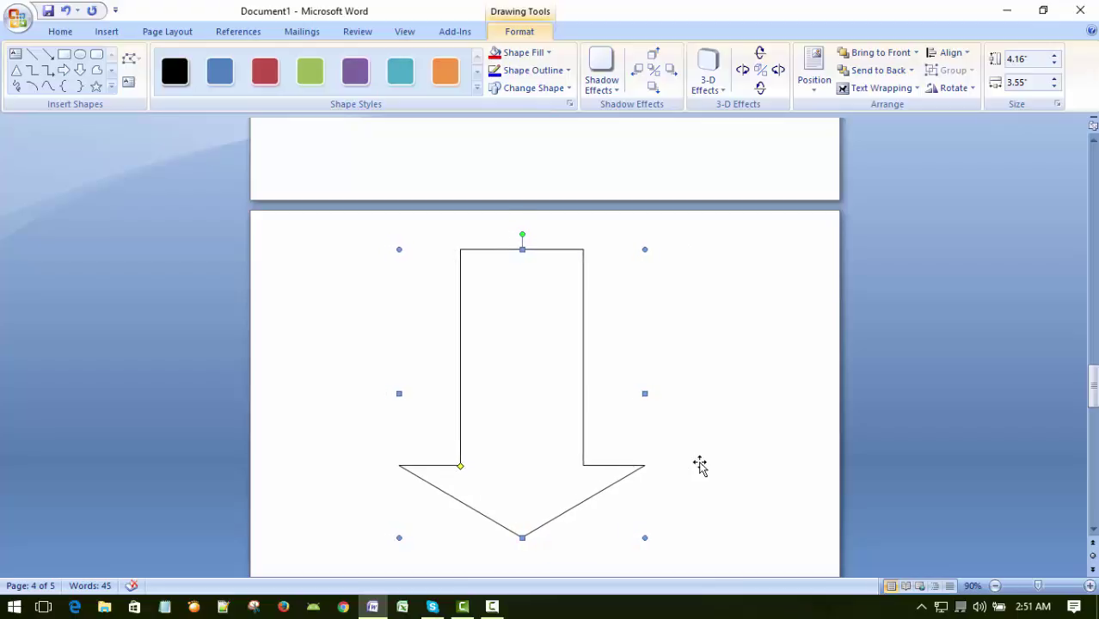
key(ctrl+Left)
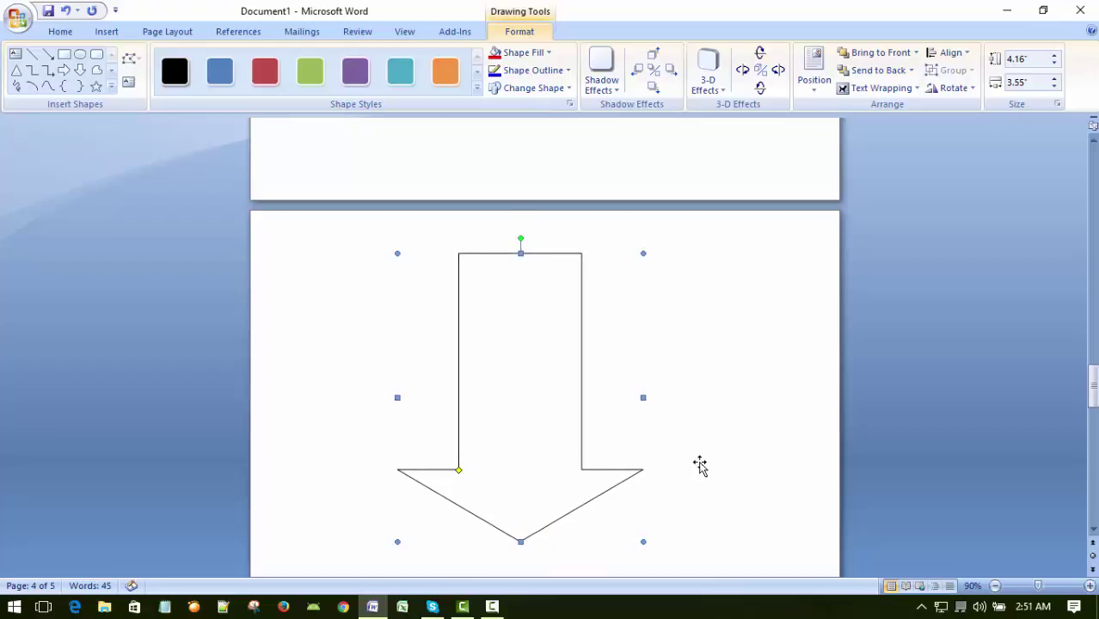
key(ctrl+Down)
key(ctrl+Down)
key(ctrl+Down)
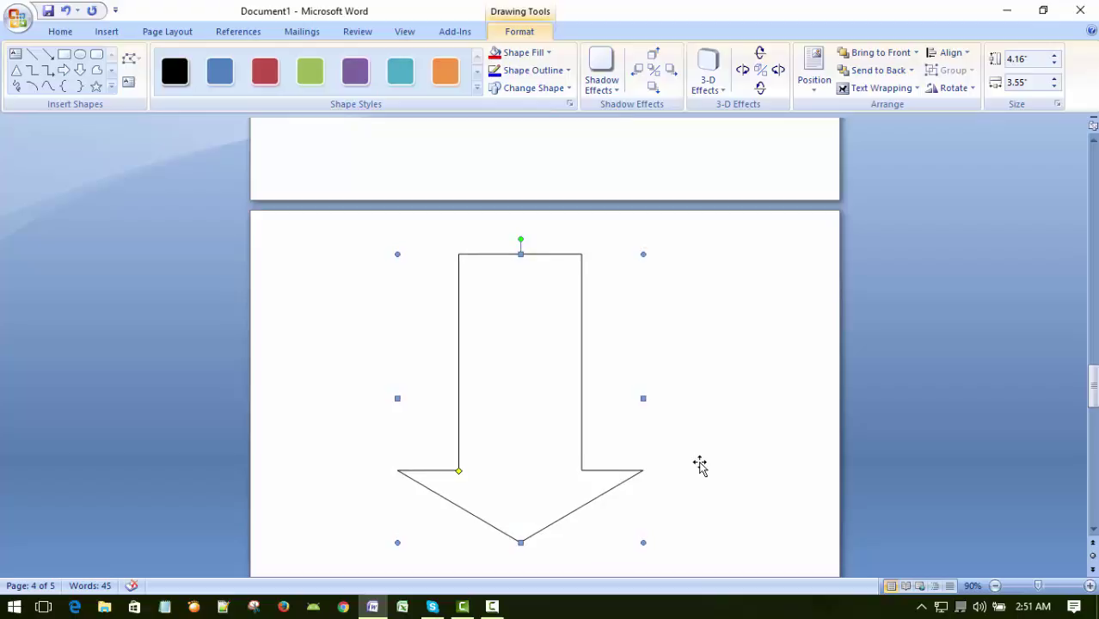
Step: Try the orange and black shape styles on the down arrow
scroll(671, 480, down, 2)
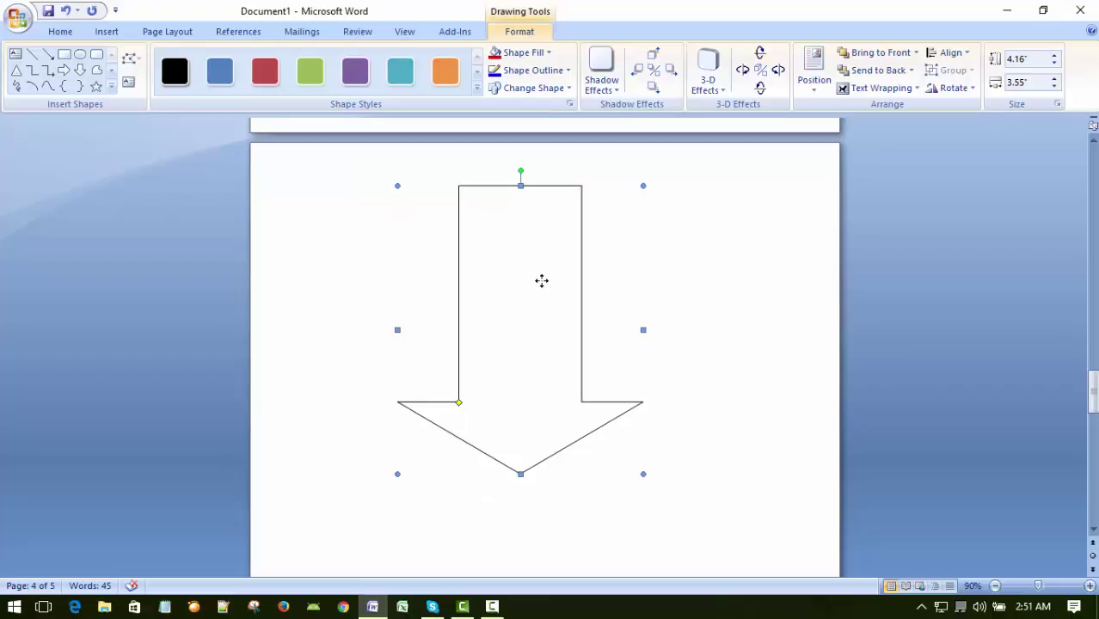
click(445, 70)
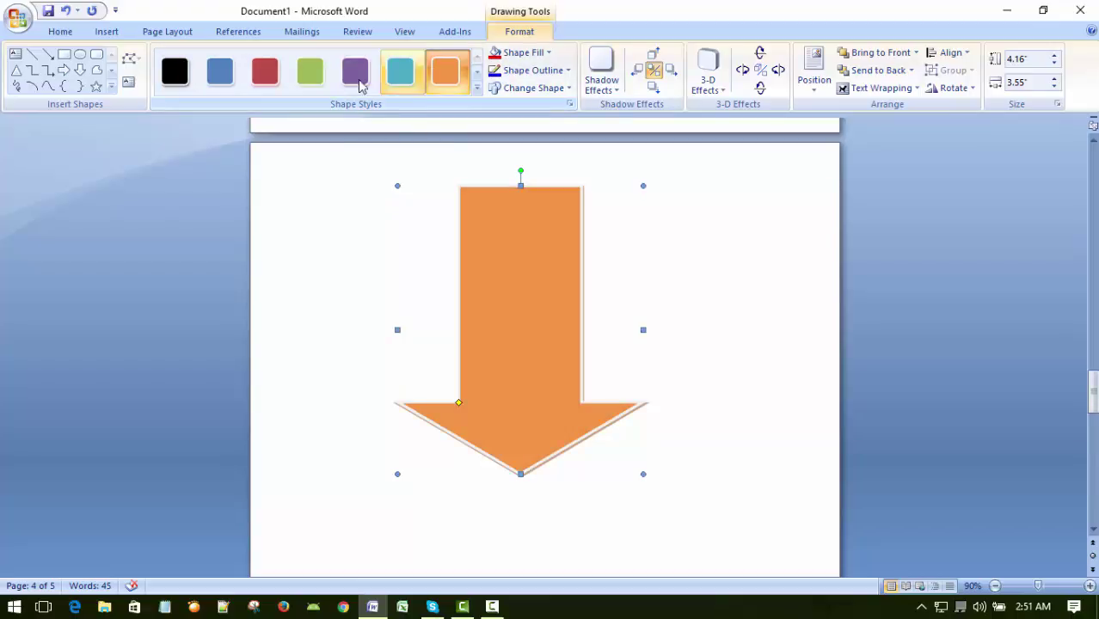
click(176, 71)
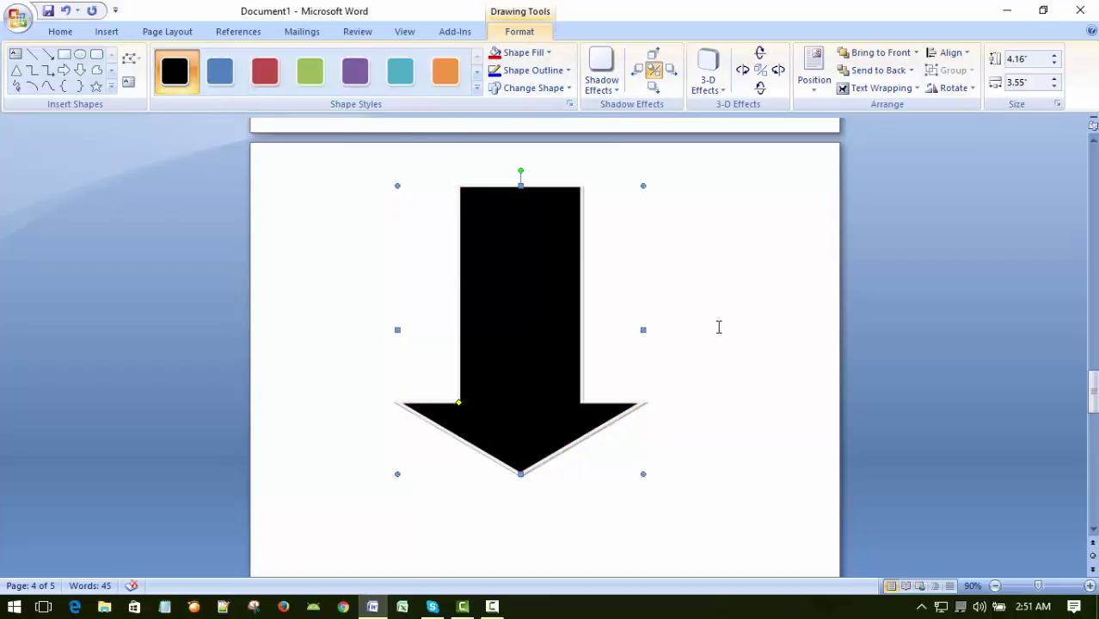
click(718, 327)
click(544, 316)
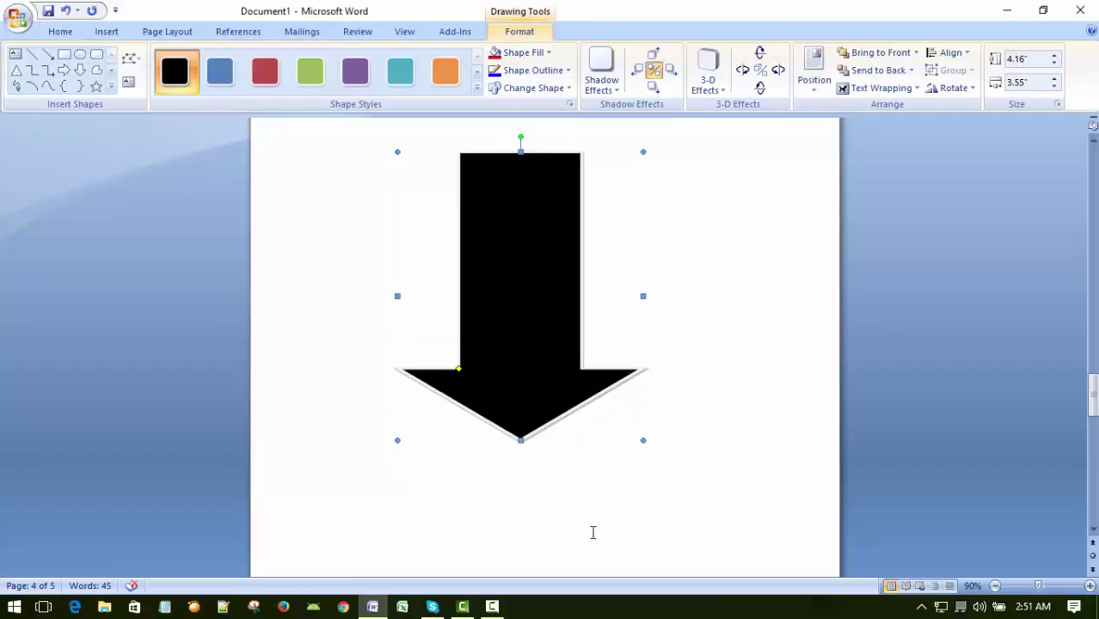
click(492, 606)
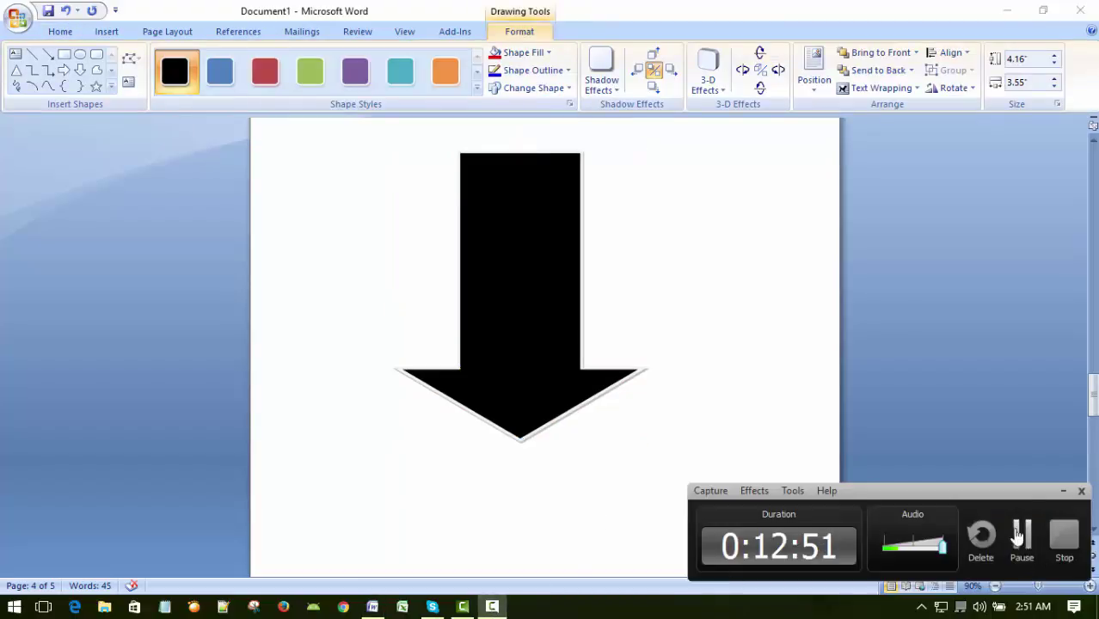
click(1081, 490)
Step: Apply the drop shadow that falls up and to the right behind the down arrow
click(550, 248)
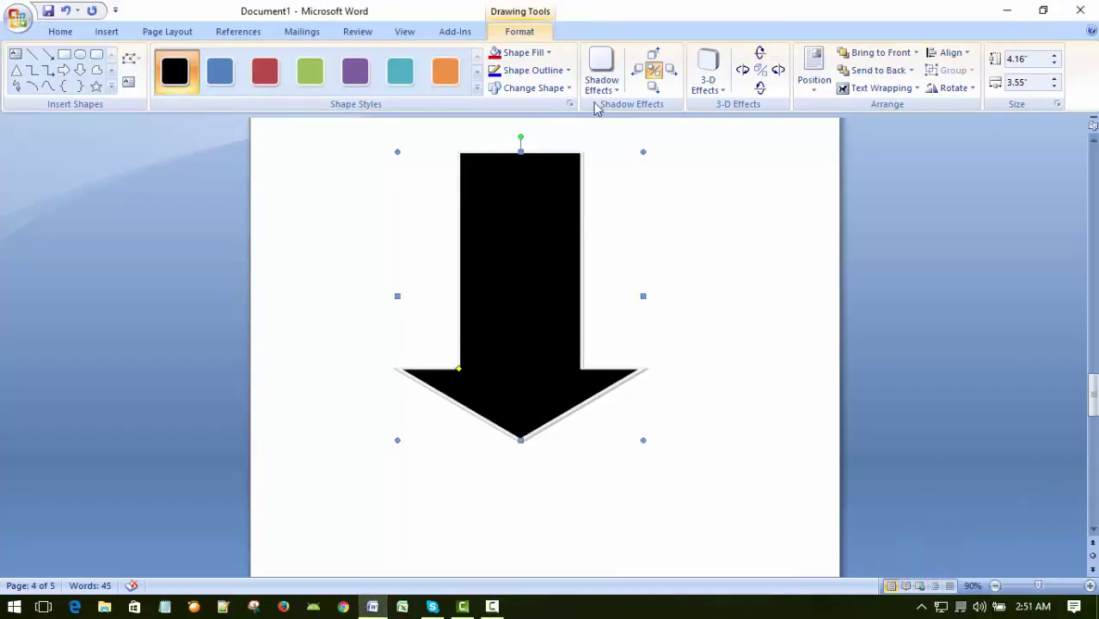
click(601, 73)
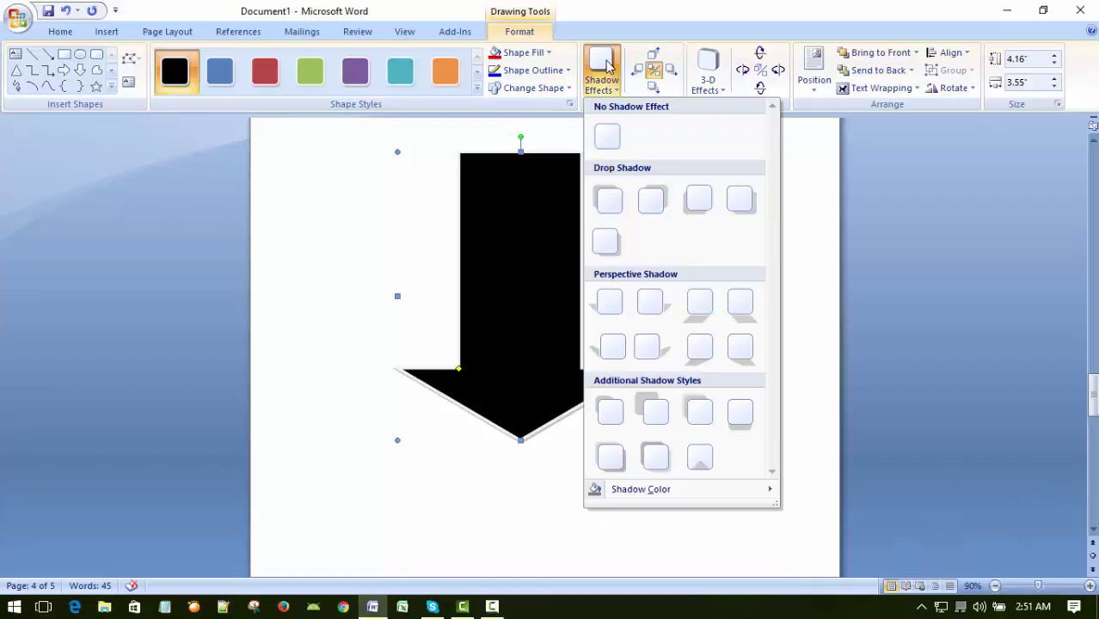
click(652, 201)
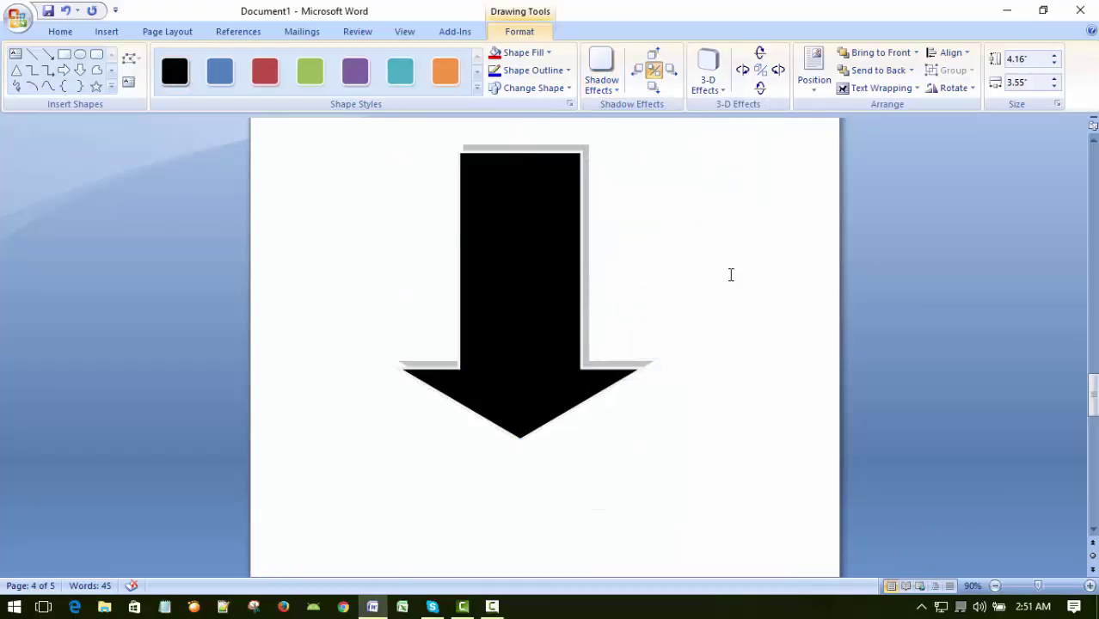
click(755, 434)
click(542, 250)
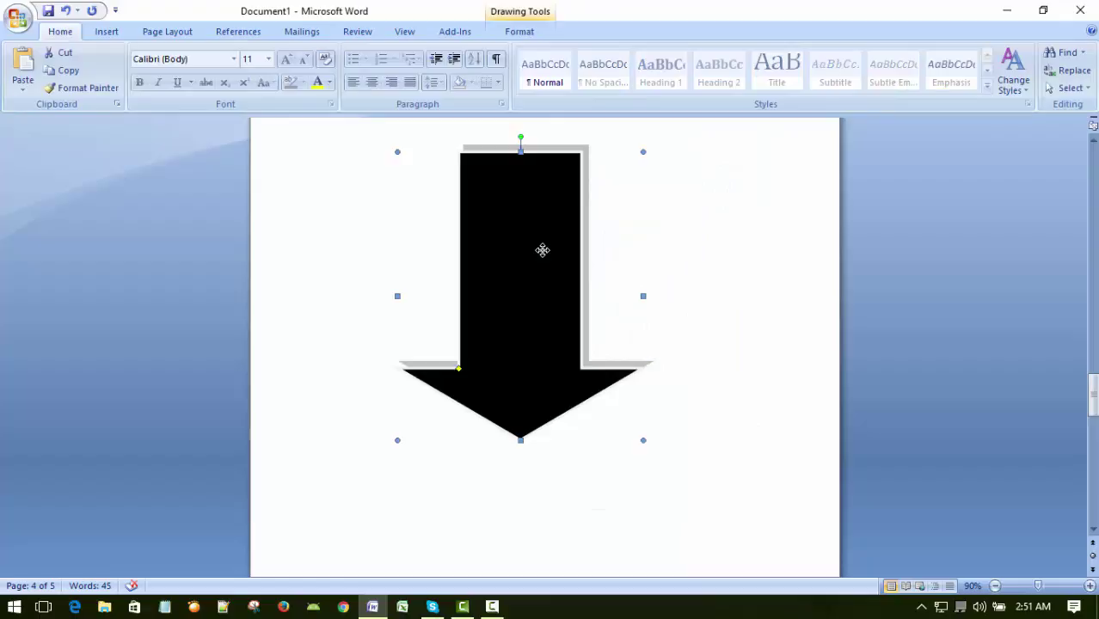
click(816, 293)
click(540, 265)
click(492, 607)
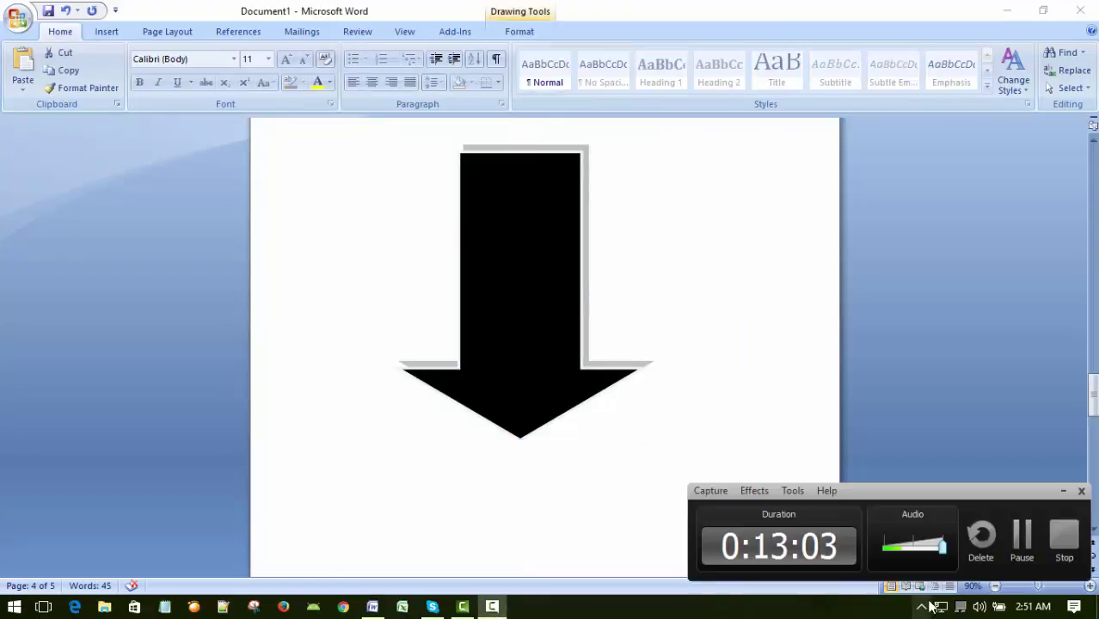
click(1021, 541)
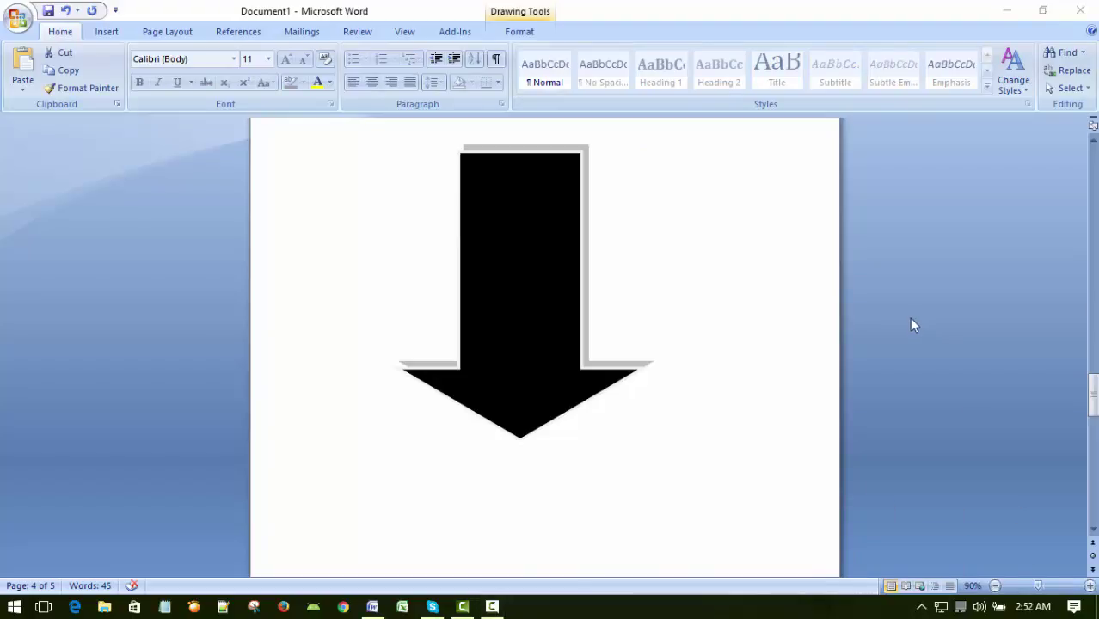
Step: Preview the green shape style on the down arrow and settle on the orange one
click(520, 276)
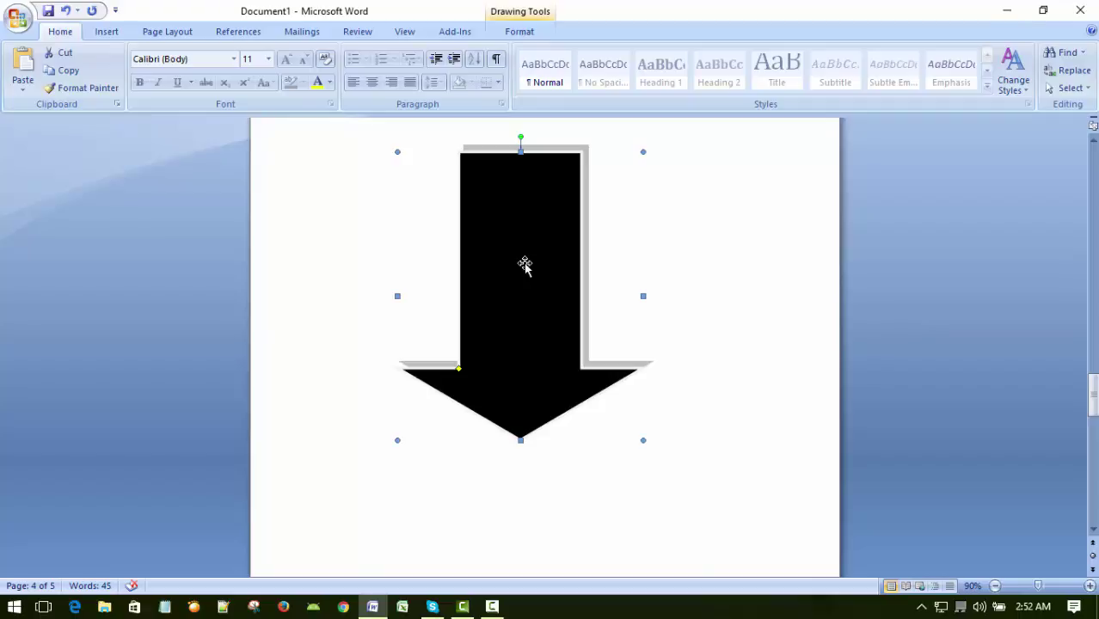
click(518, 33)
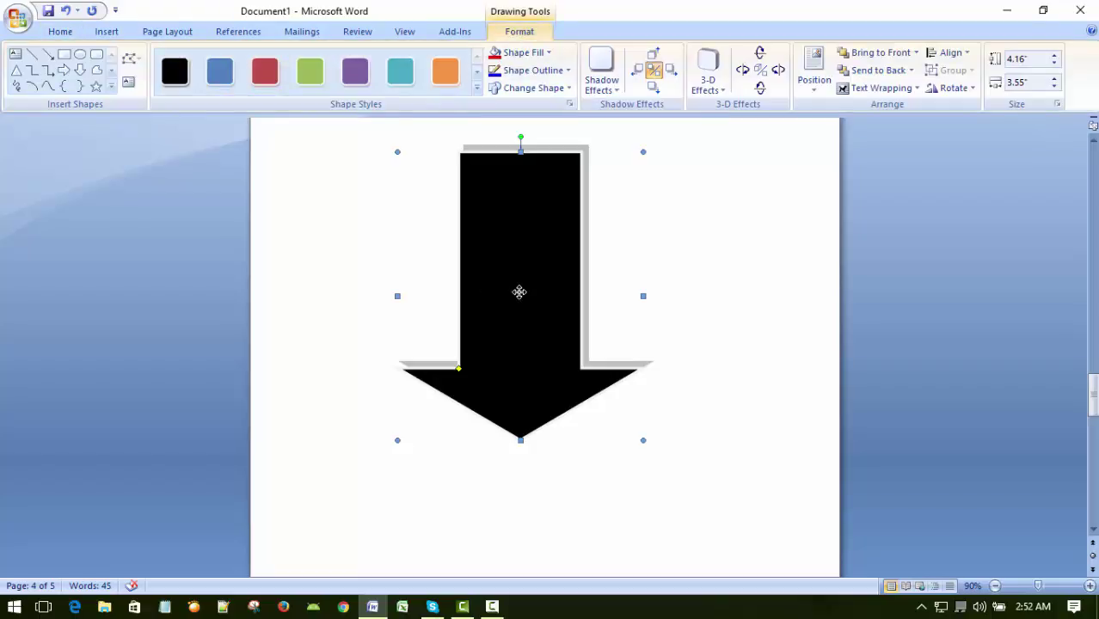
click(310, 73)
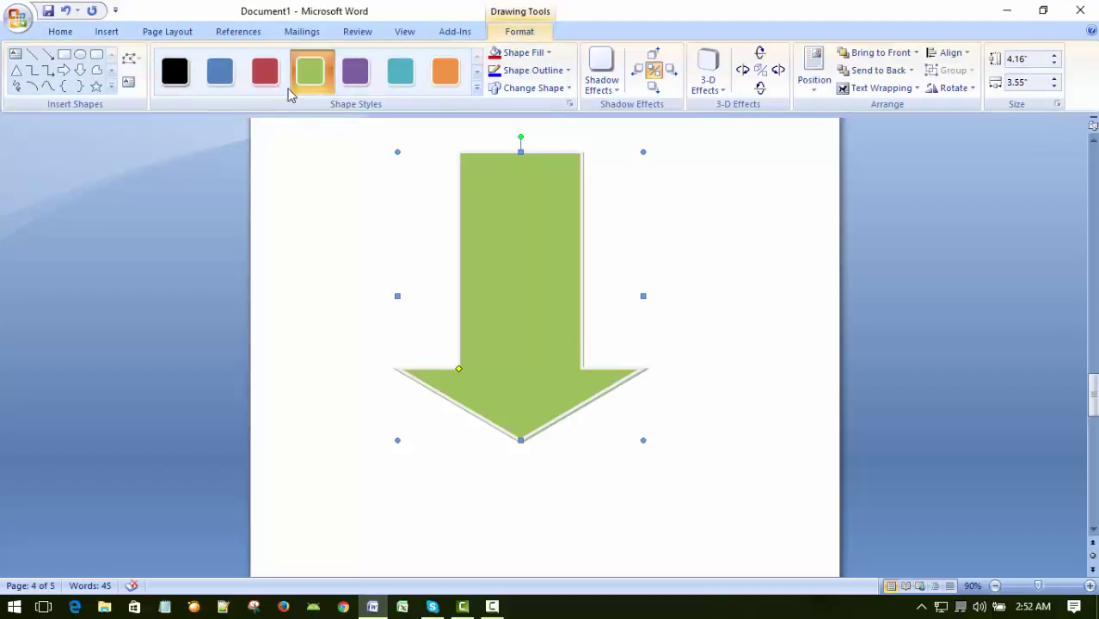
click(445, 72)
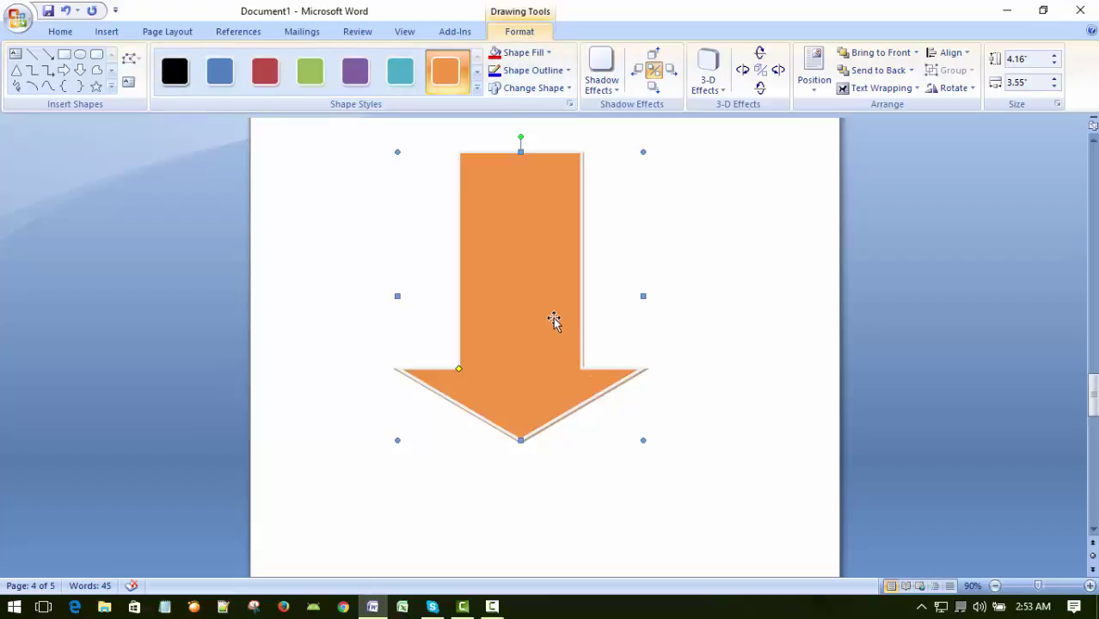
Step: Apply the first Perspective 3-D effect to the orange down arrow
click(752, 294)
click(543, 271)
click(708, 73)
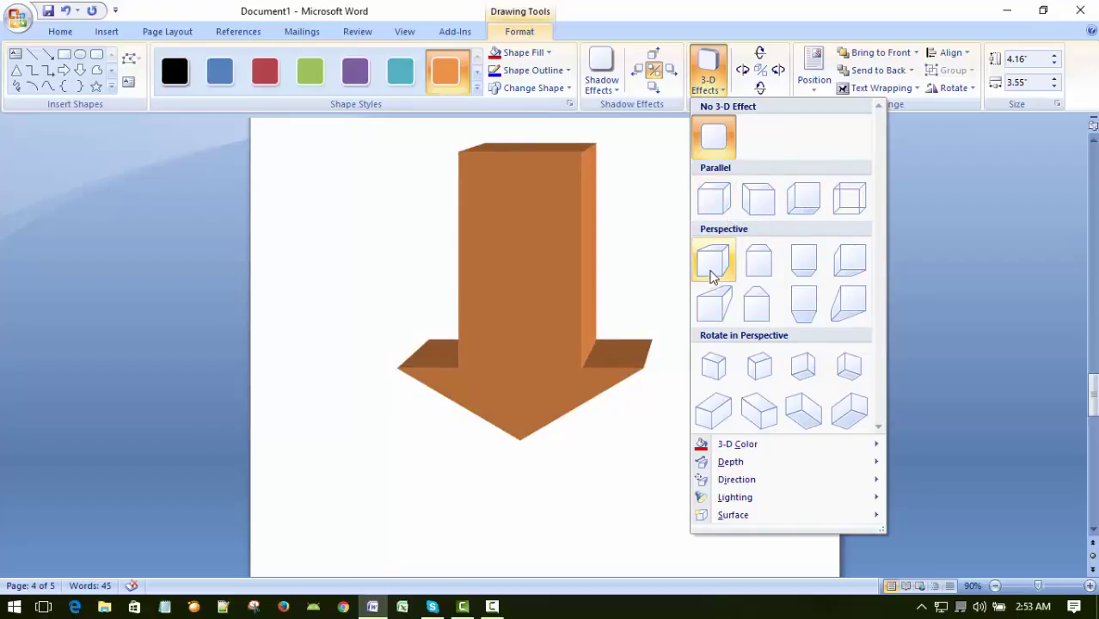
click(712, 274)
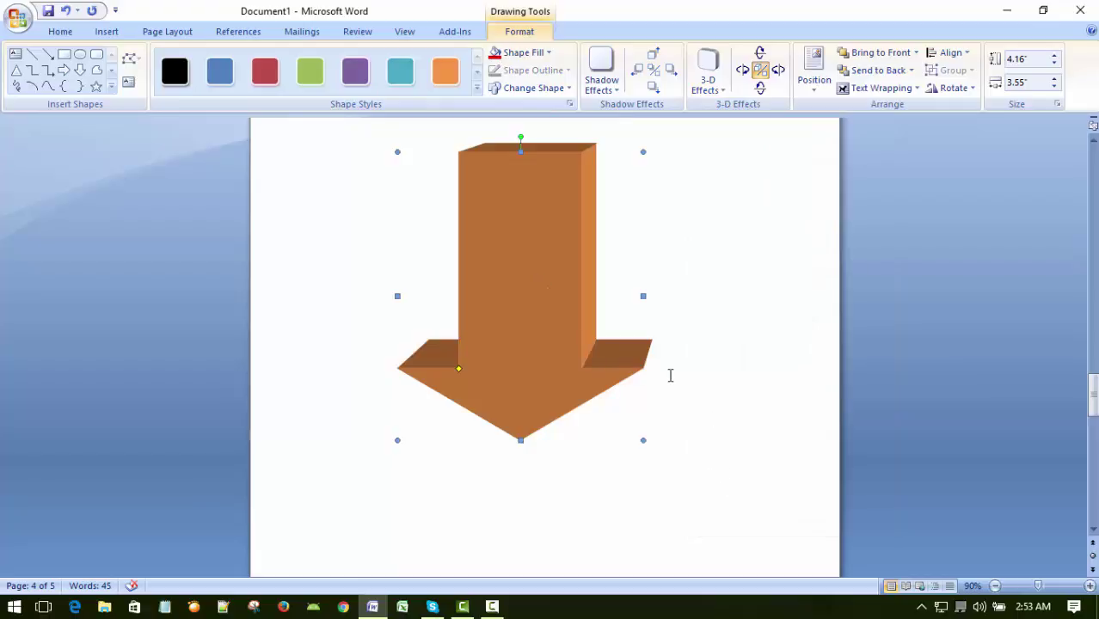
scroll(679, 382, up, 5)
scroll(702, 373, down, 10)
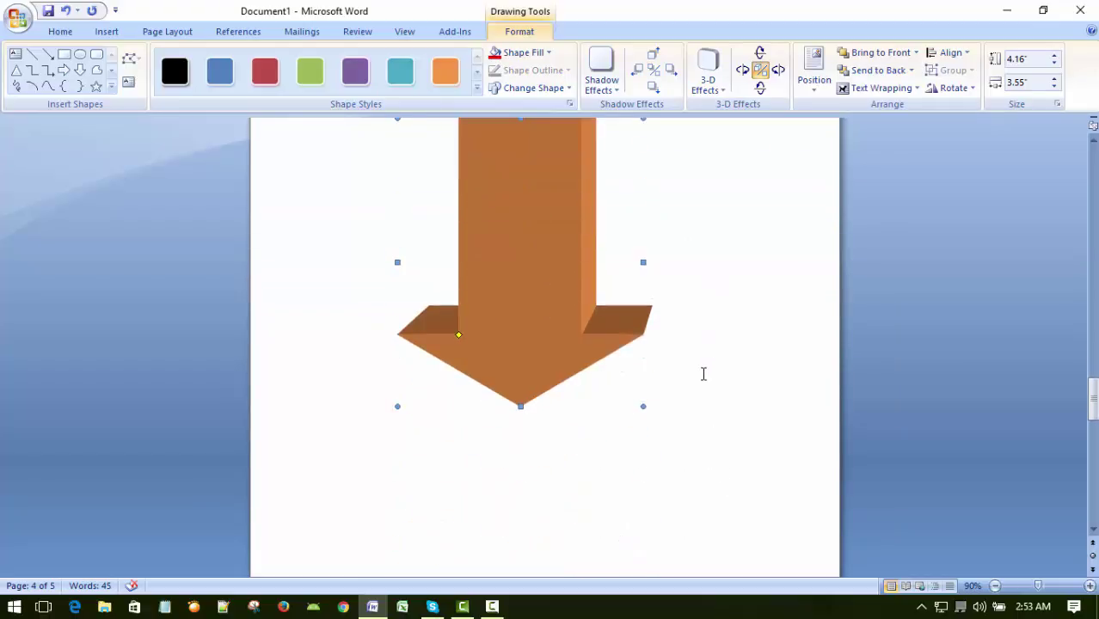
Step: Insert another blank page between the labelled block arrow's page and the down arrow's page
click(642, 408)
scroll(636, 404, up, 13)
scroll(626, 400, down, 8)
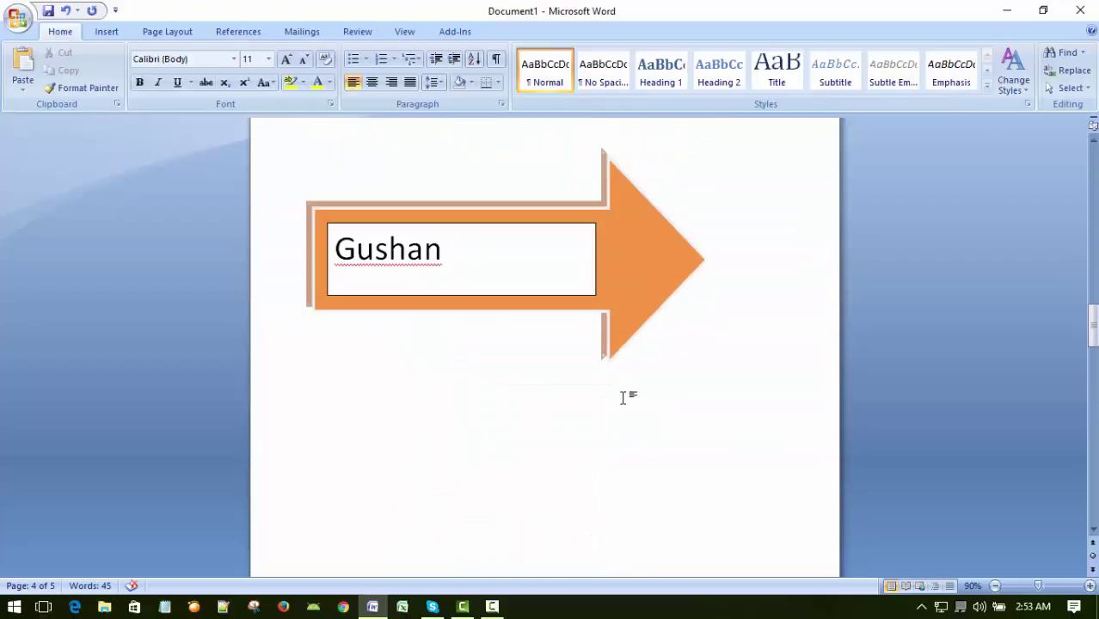
scroll(613, 429, down, 5)
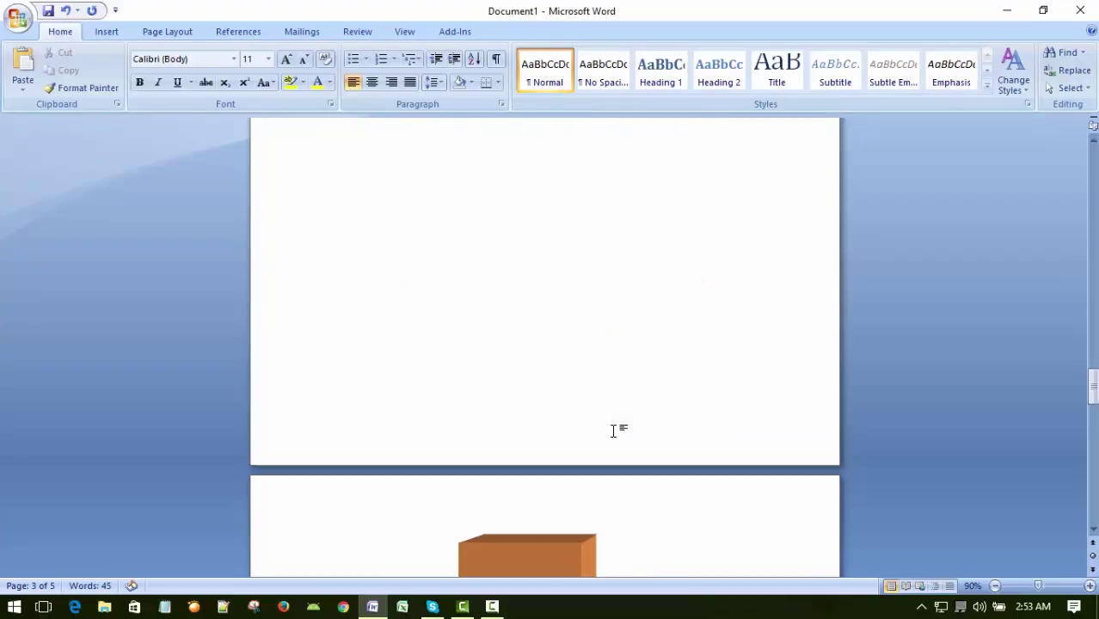
scroll(608, 407, down, 10)
scroll(567, 372, down, 6)
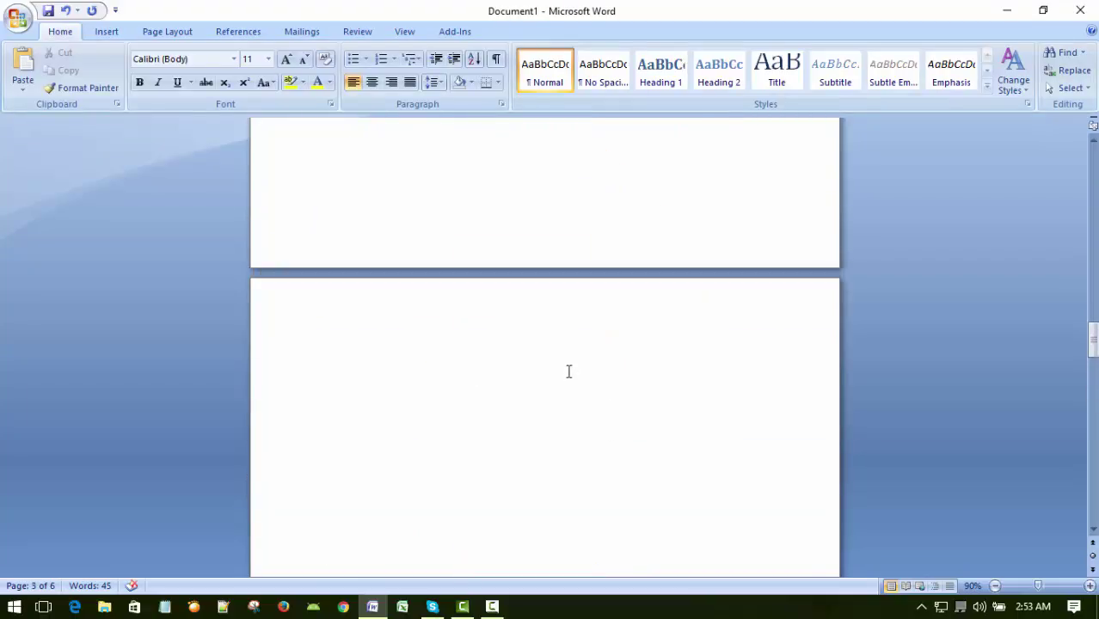
Step: Draw a left brace about 1.83" wide and 4.51" high on the new blank fourth page
scroll(569, 372, down, 3)
scroll(555, 392, up, 1)
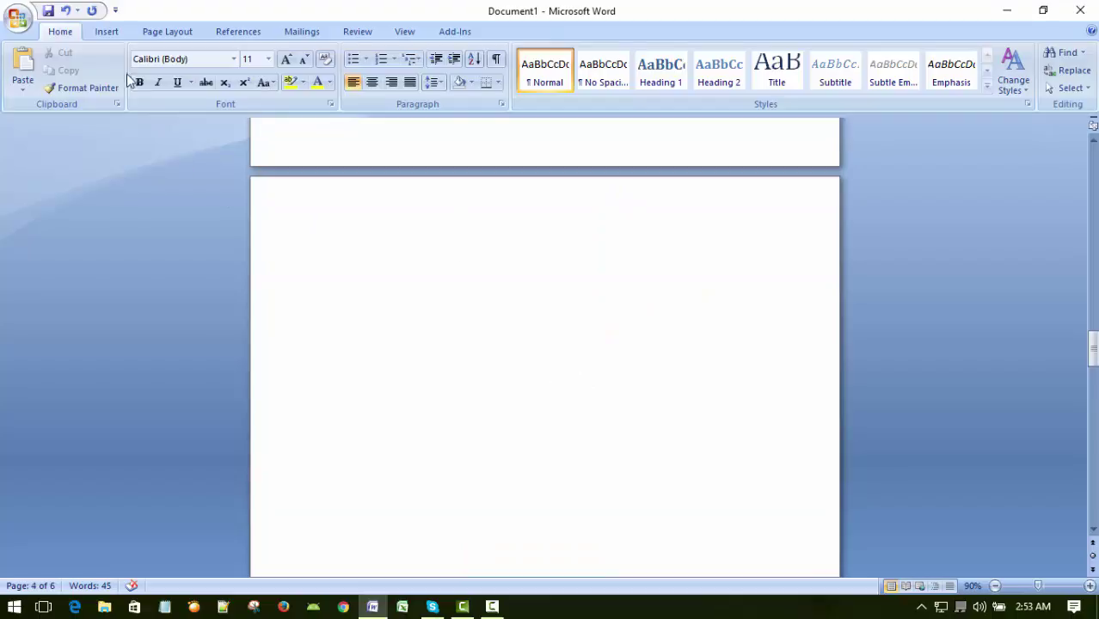
click(107, 32)
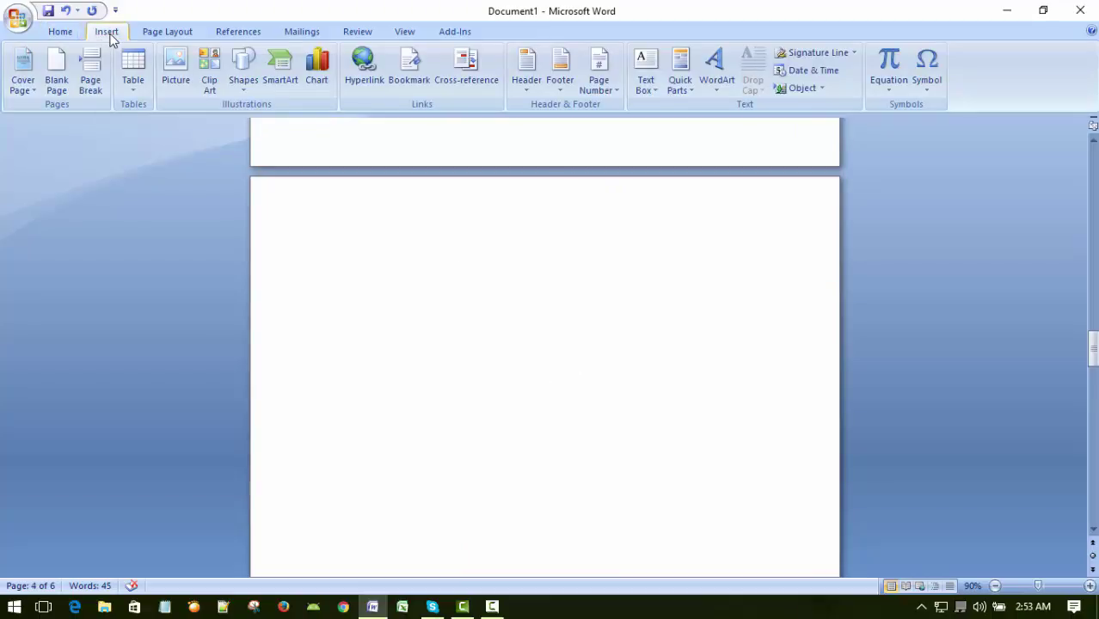
click(249, 66)
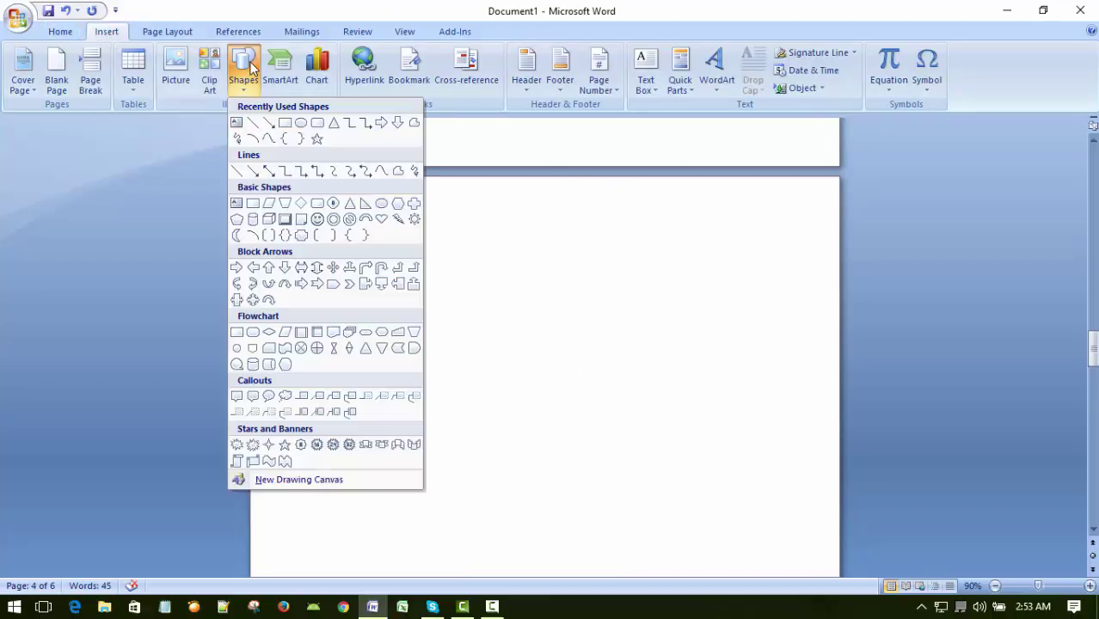
click(285, 140)
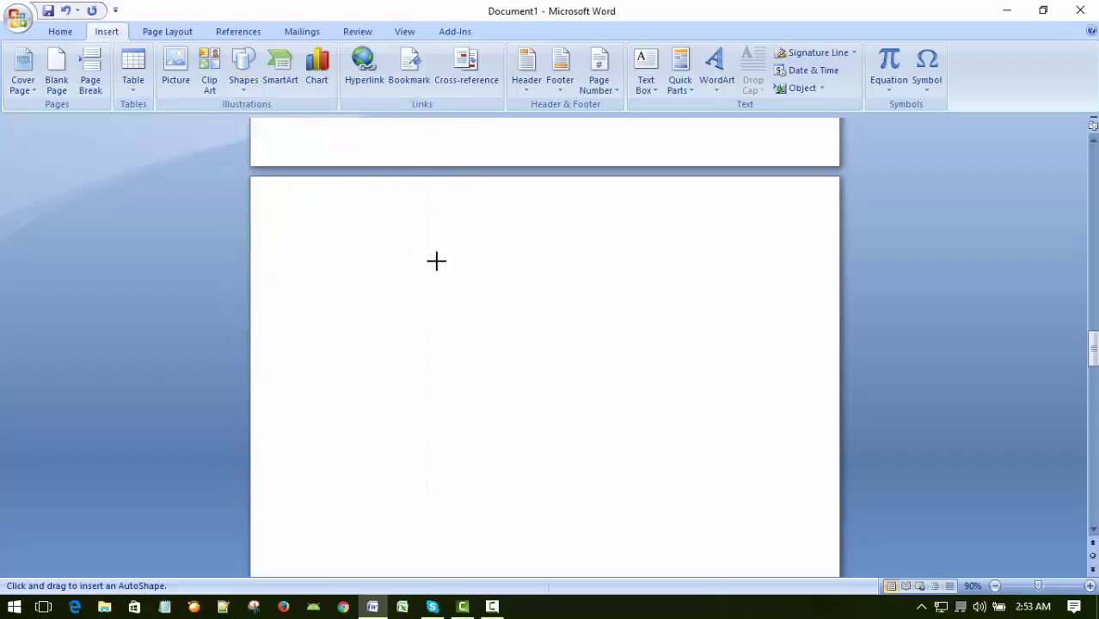
mouse_move(456, 247)
mouse_down()
mouse_move(459, 466)
mouse_move(567, 527)
mouse_move(584, 559)
mouse_up()
Step: Nudge the left brace a short distance to the left on its page
scroll(721, 387, down, 2)
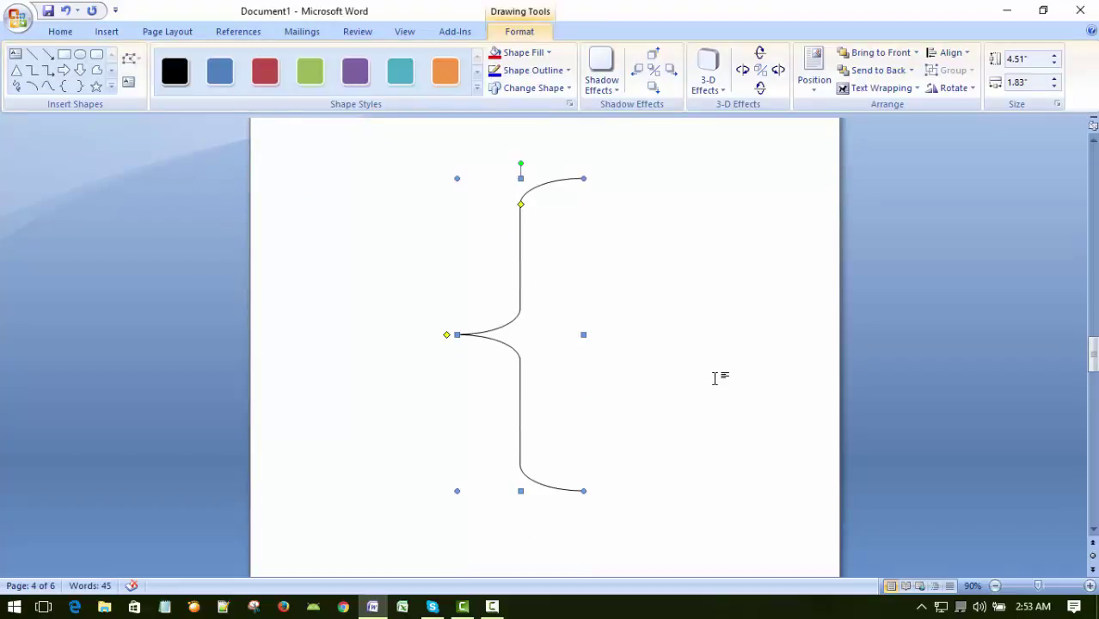
key(Left)
key(Left)
key(Left)
key(Left)
key(Left)
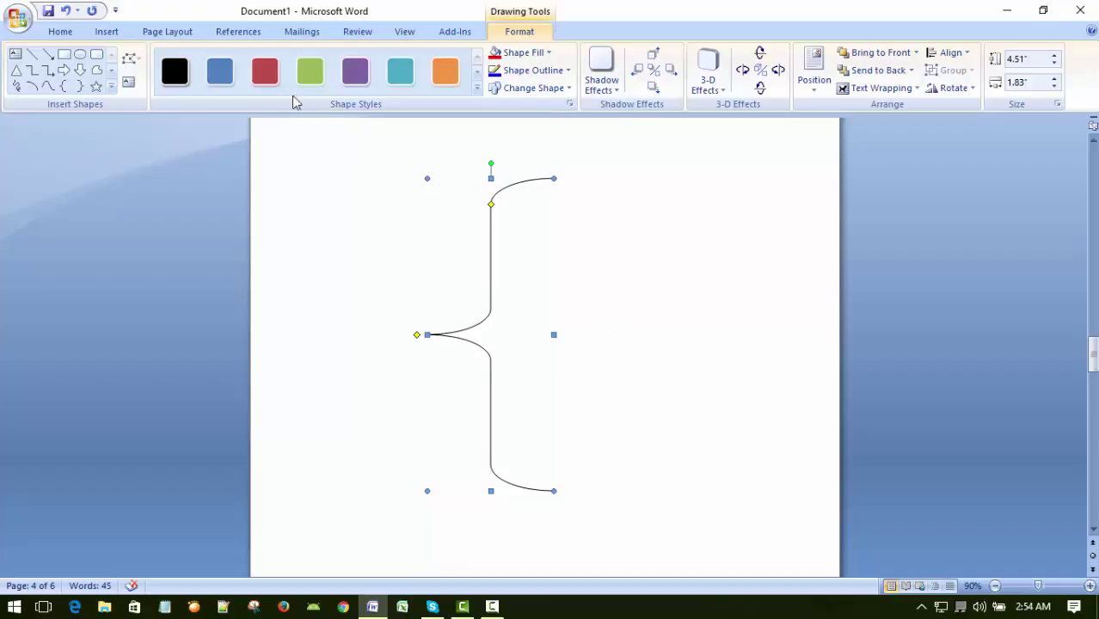
Step: Try the green and black shape styles on the left brace and settle on the orange one
click(311, 70)
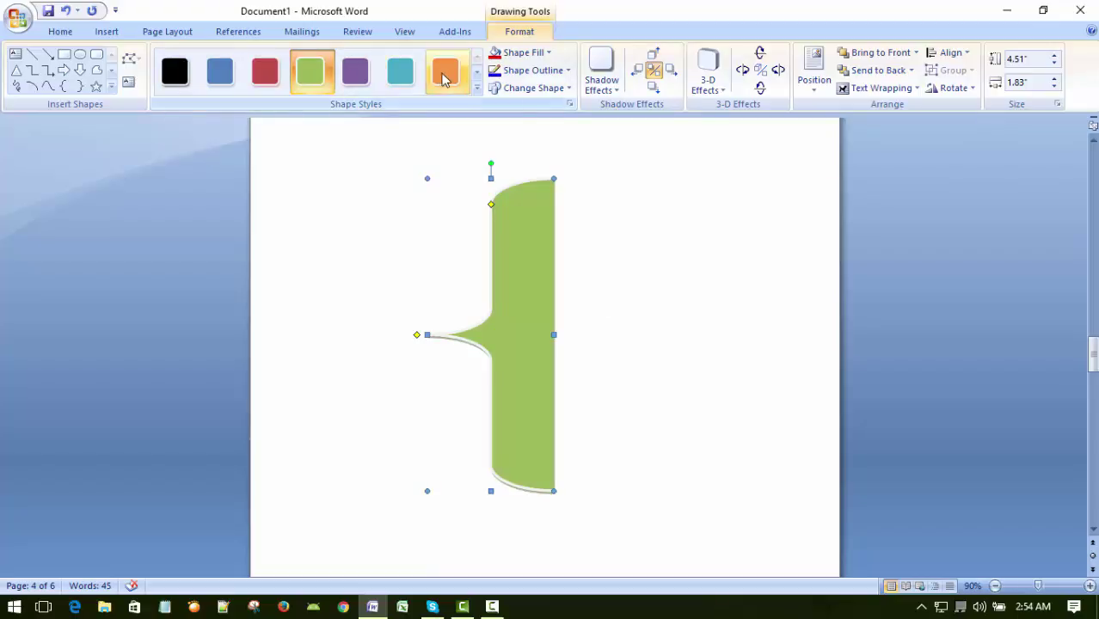
click(176, 74)
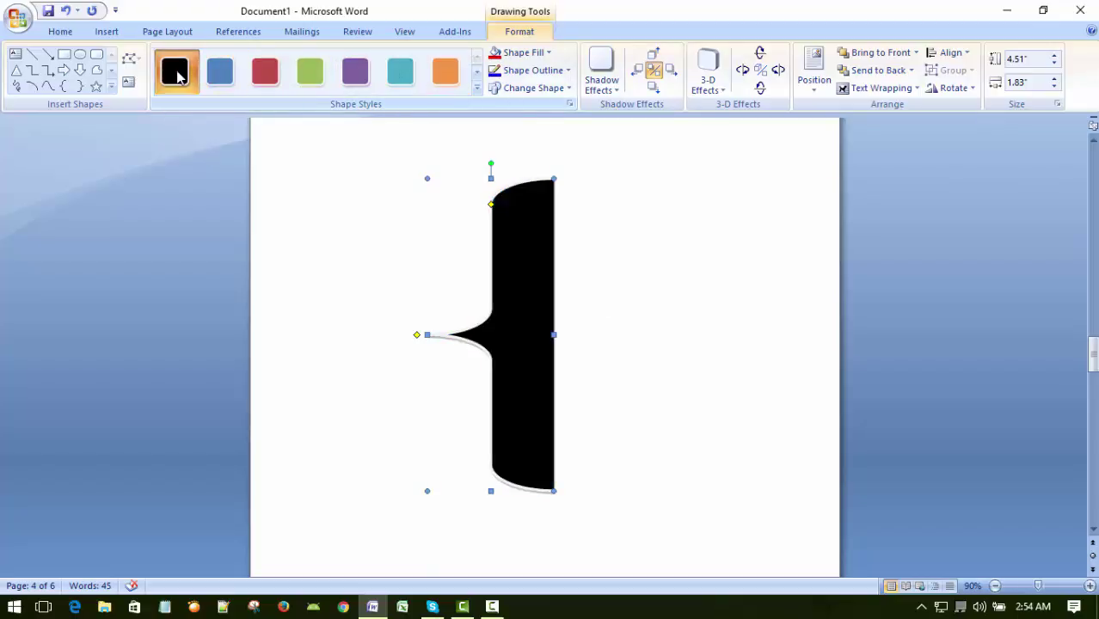
click(445, 72)
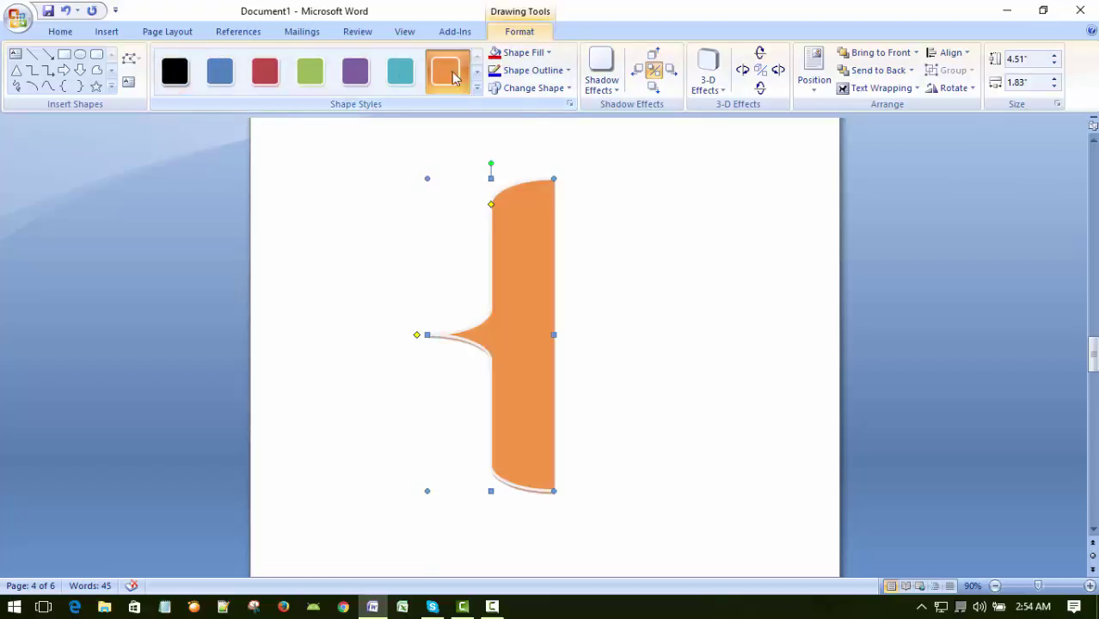
Step: Set the left brace's outline to the standard light blue colour and deselect the shape
click(528, 70)
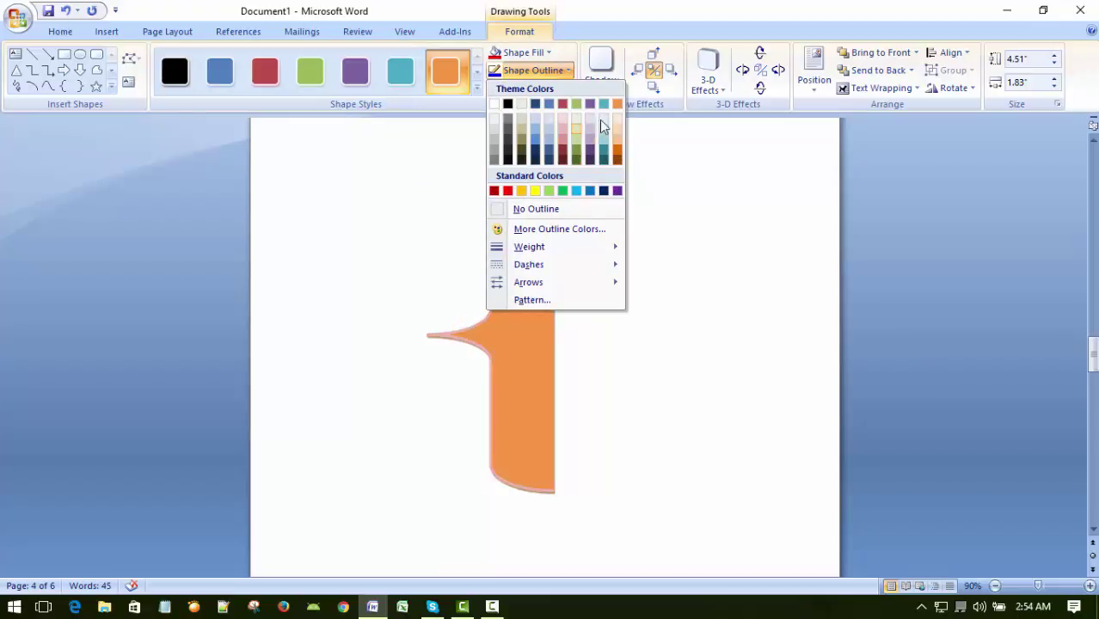
click(576, 191)
click(728, 353)
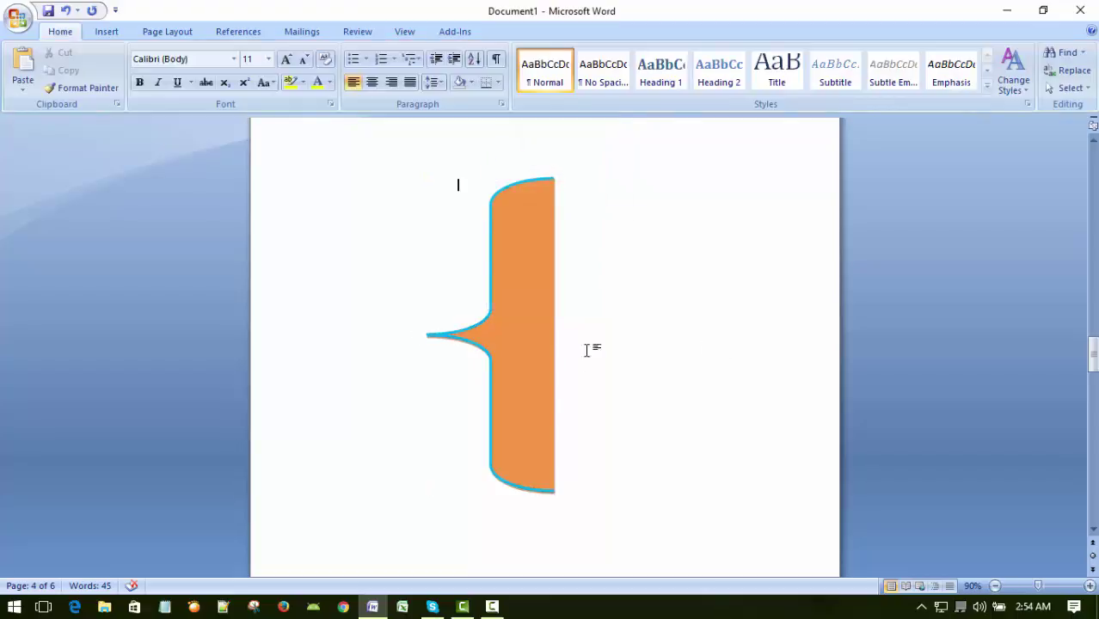
Step: Add a drop shadow offset to the upper right of the left brace and deselect the shape
click(466, 340)
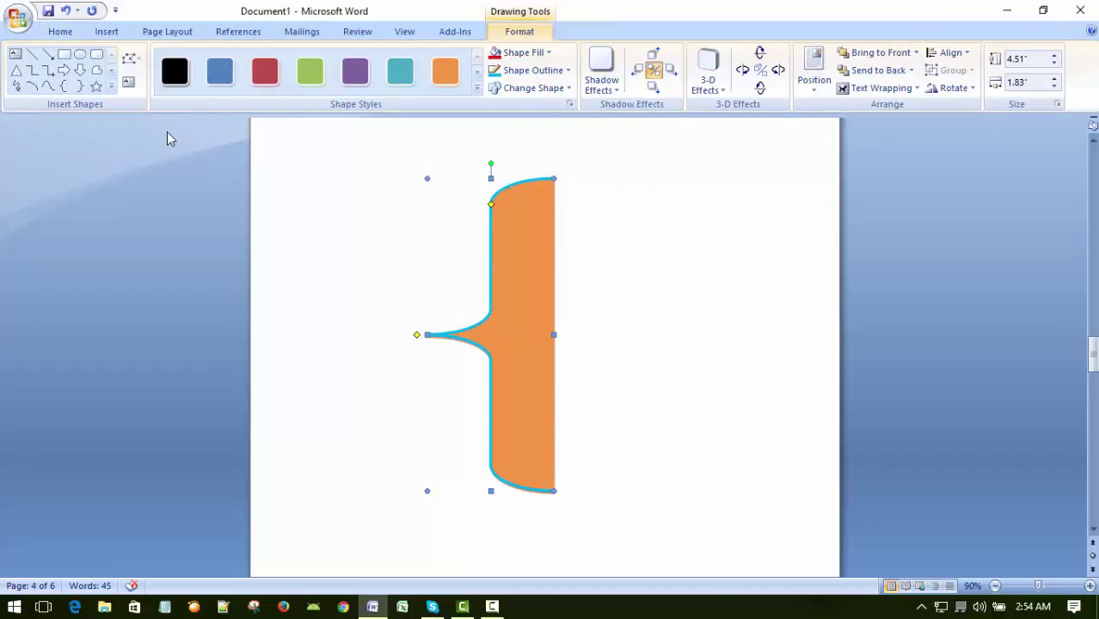
click(602, 73)
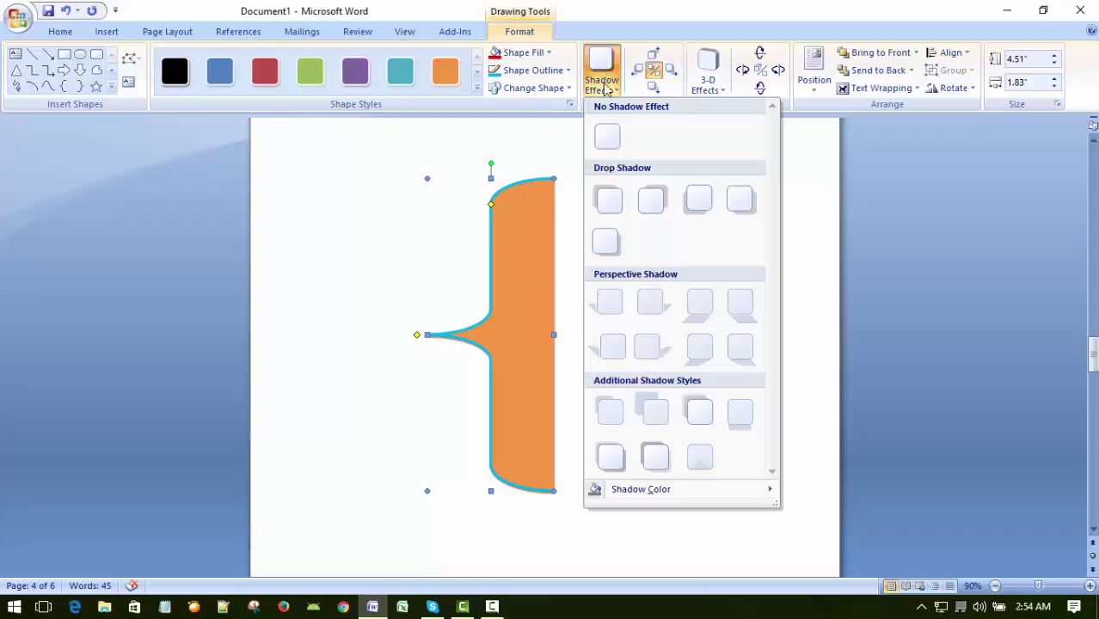
click(658, 206)
click(320, 185)
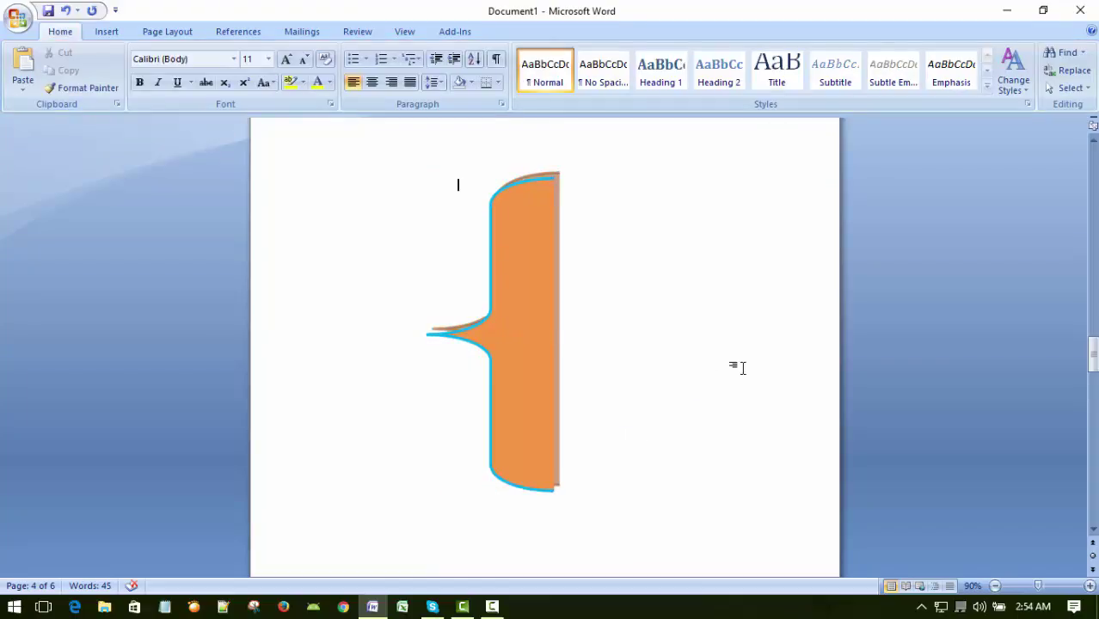
click(527, 317)
scroll(697, 360, up, 3)
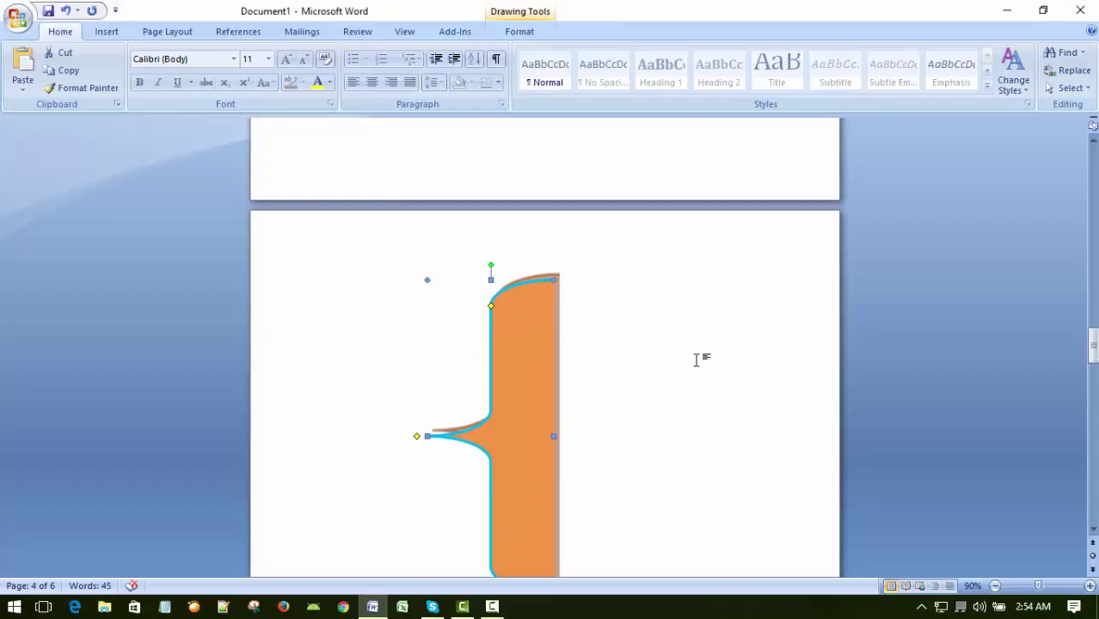
scroll(697, 358, down, 2)
click(492, 606)
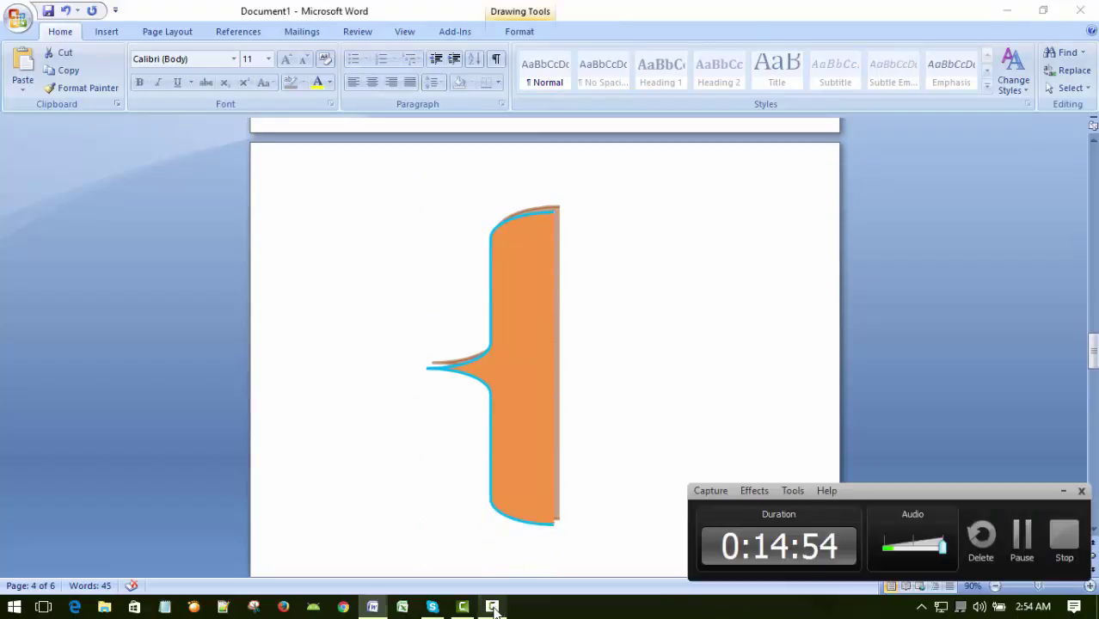
click(1064, 493)
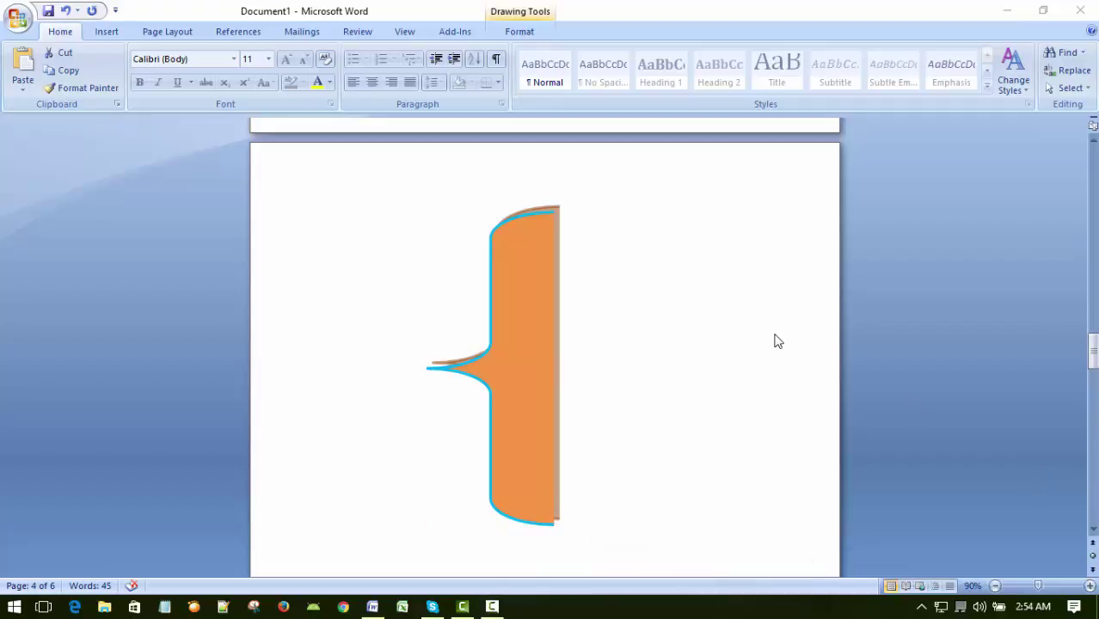
scroll(564, 302, down, 4)
scroll(538, 295, up, 3)
click(519, 278)
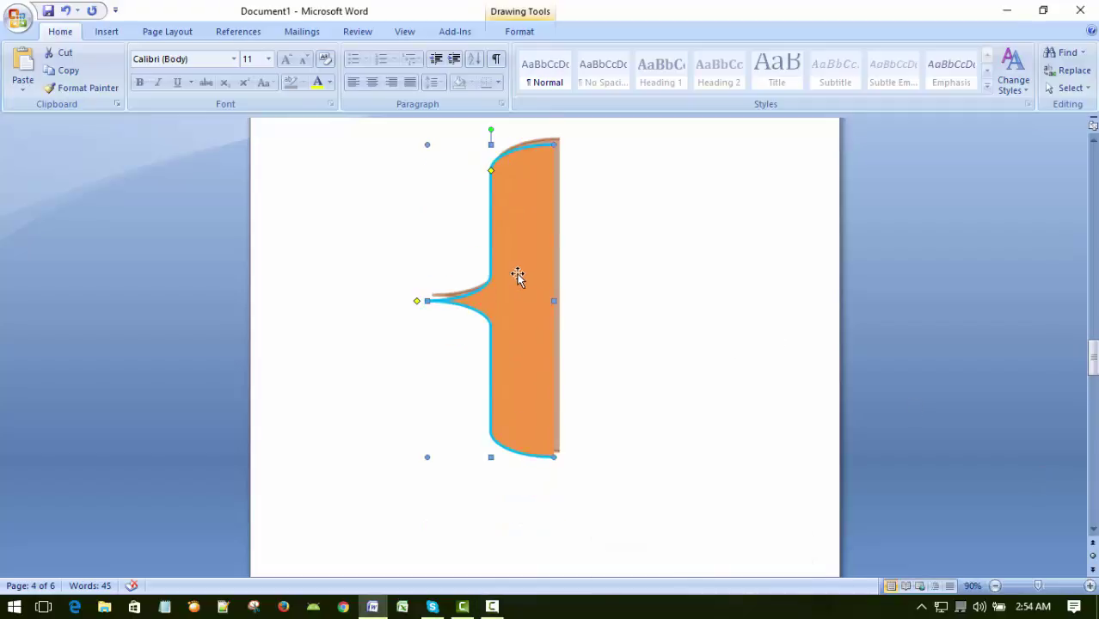
Step: Insert a page break ahead of the orange block arrow with the text box to create a blank third page
scroll(518, 276, up, 3)
scroll(518, 272, up, 8)
click(538, 338)
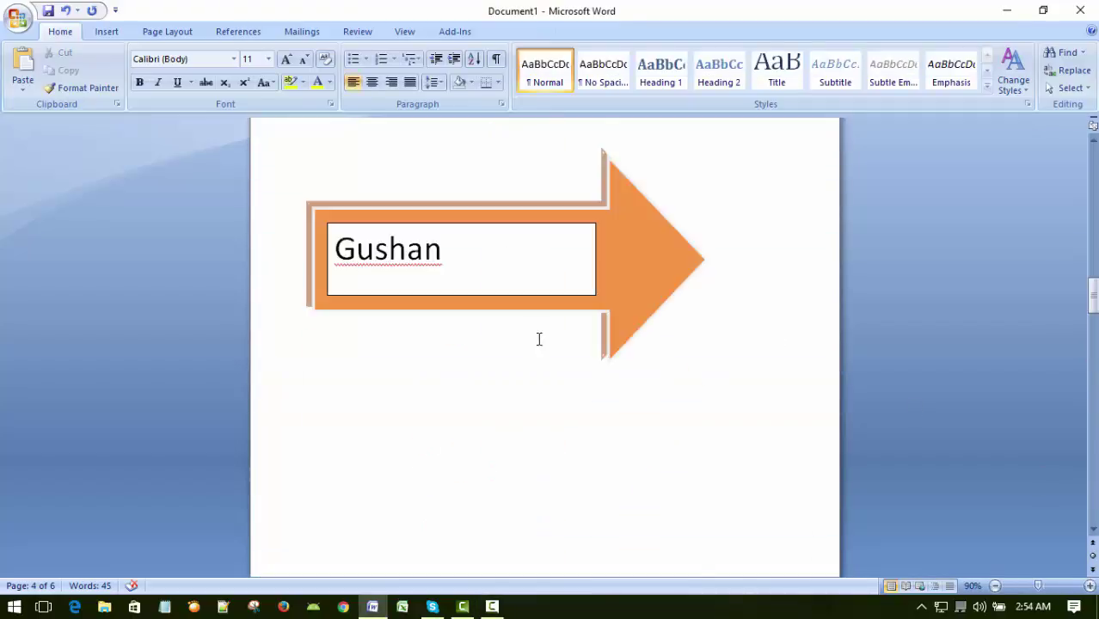
scroll(538, 336, up, 2)
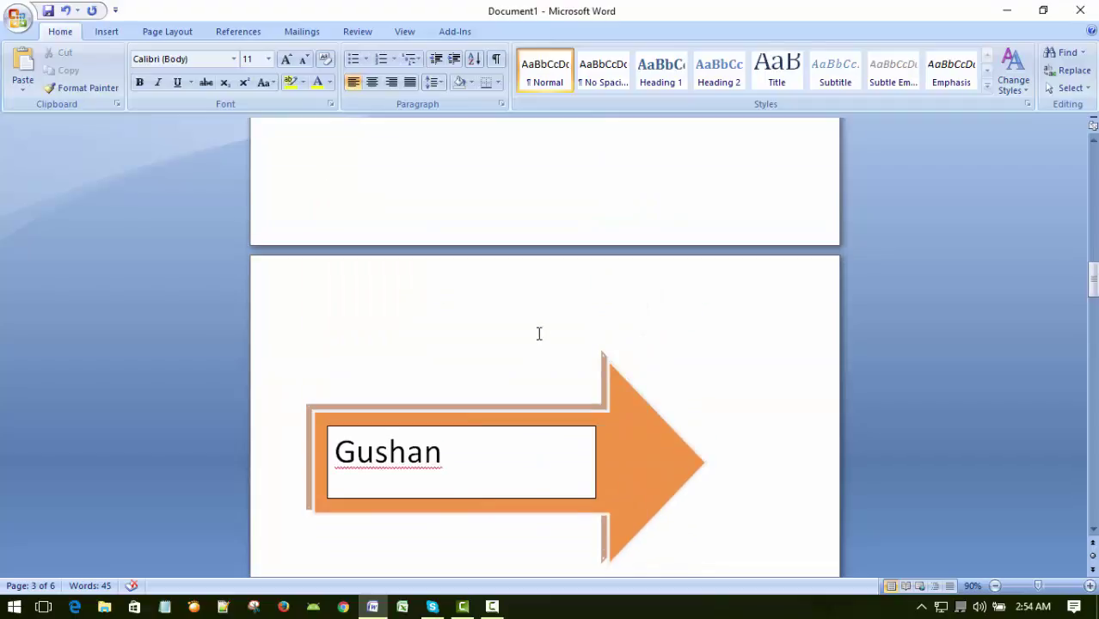
key(ctrl+Return)
scroll(539, 333, down, 3)
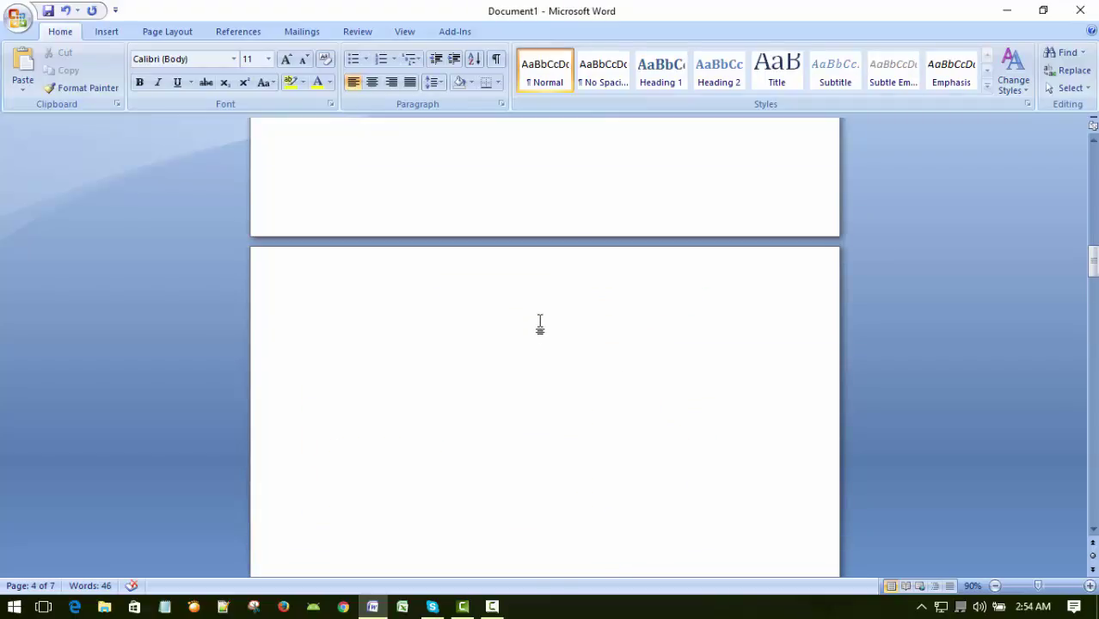
scroll(559, 392, down, 1)
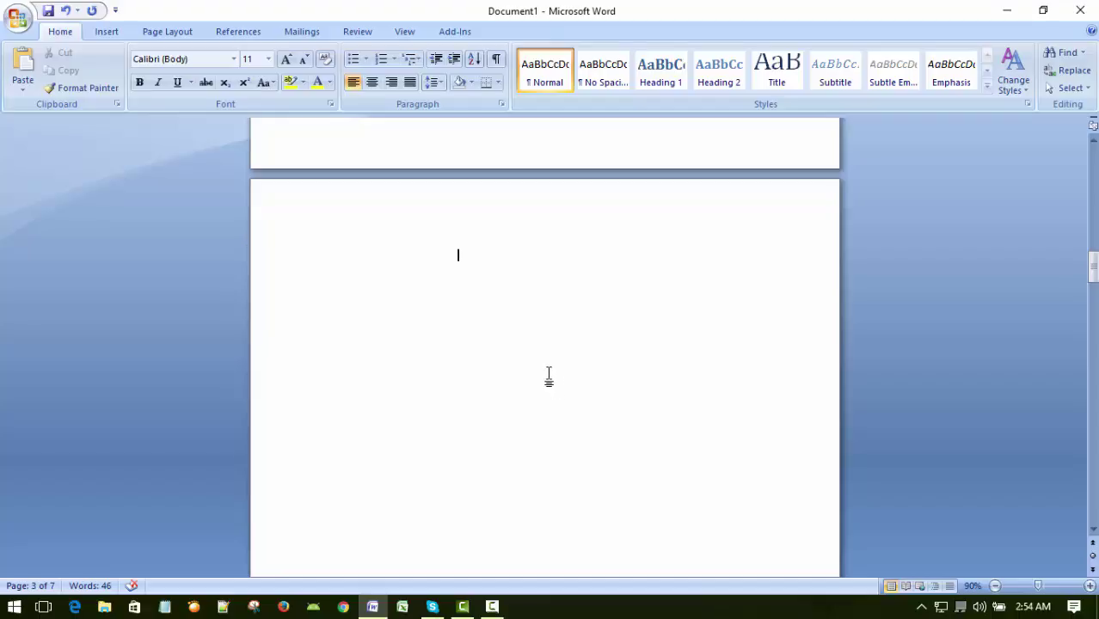
Step: Insert a smiley face from the basic shapes at its default 1" by 1" size on the blank third page
click(107, 33)
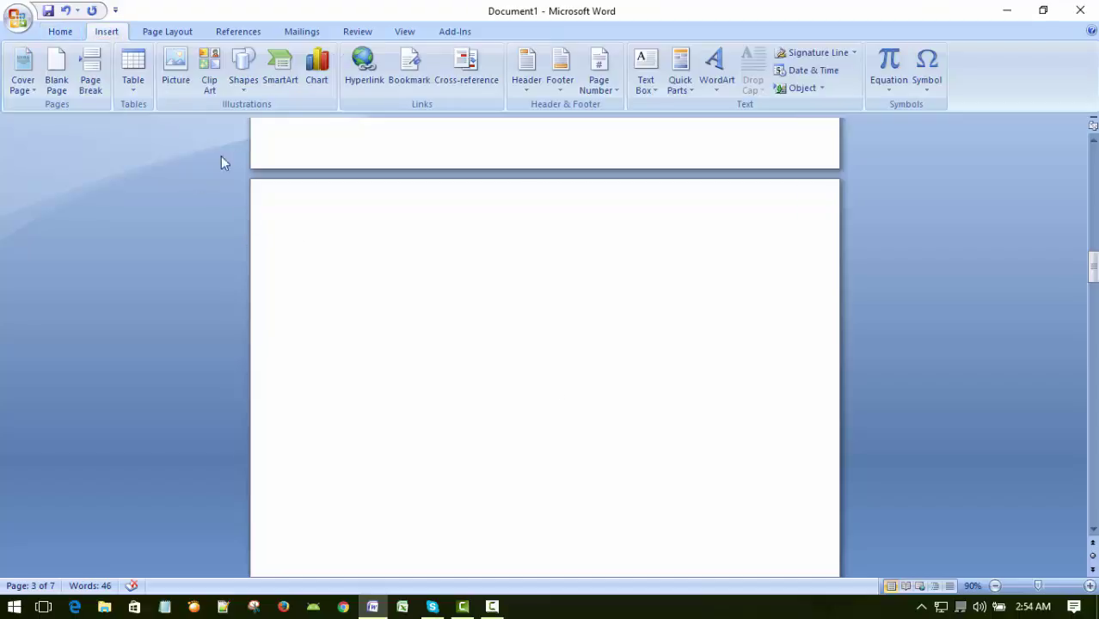
click(245, 83)
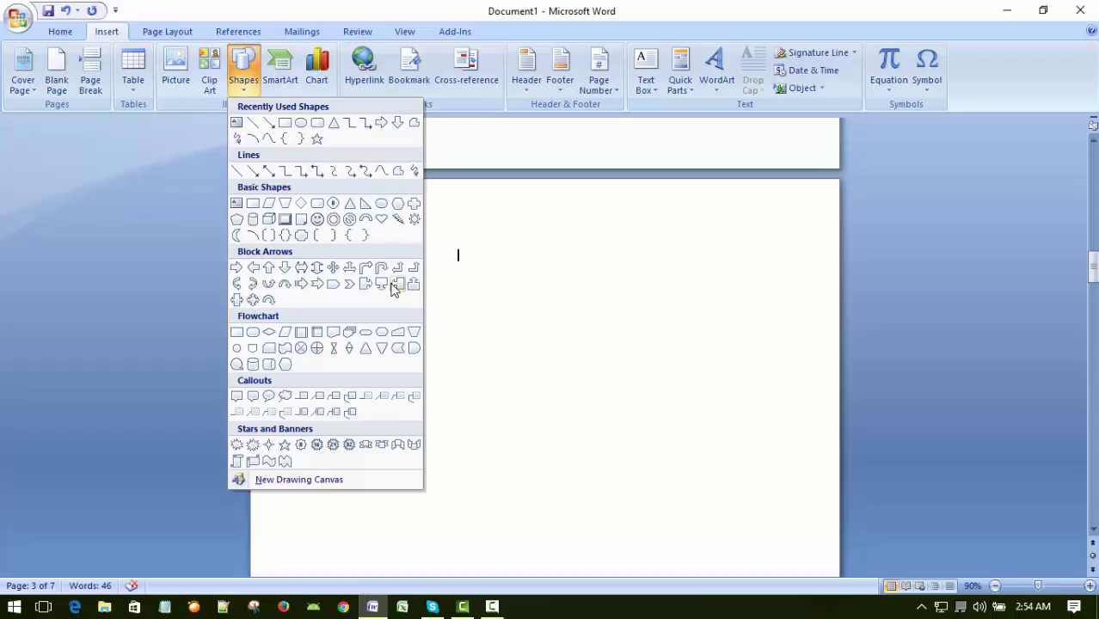
click(317, 219)
click(319, 221)
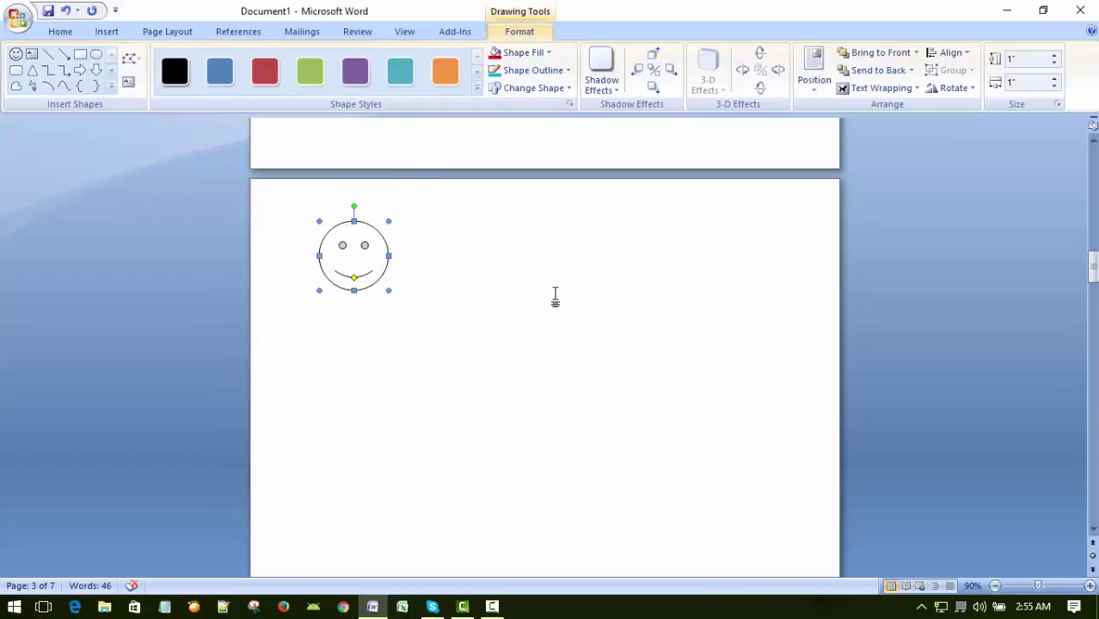
Step: Nudge the smiley face slightly down and to the right, and enlarge it to about 4.29" wide and 3.83" high
key(Down)
key(Down)
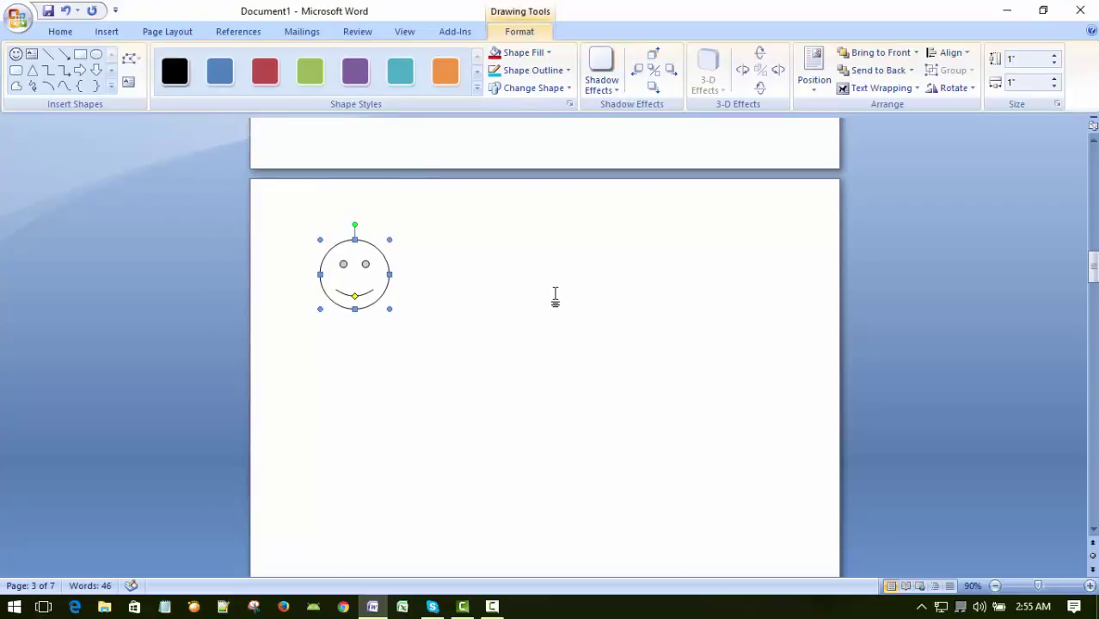
key(Right)
key(Right)
key(Right)
key(Right)
key(Right)
key(Right)
key(Right)
key(Right)
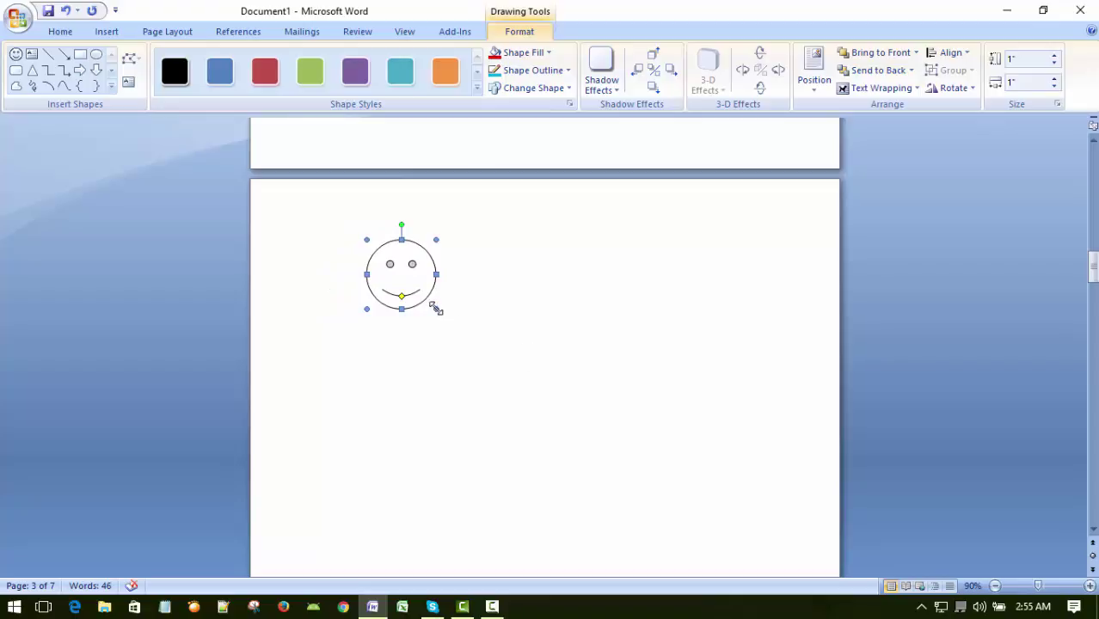
drag(436, 309, 664, 505)
scroll(815, 403, down, 2)
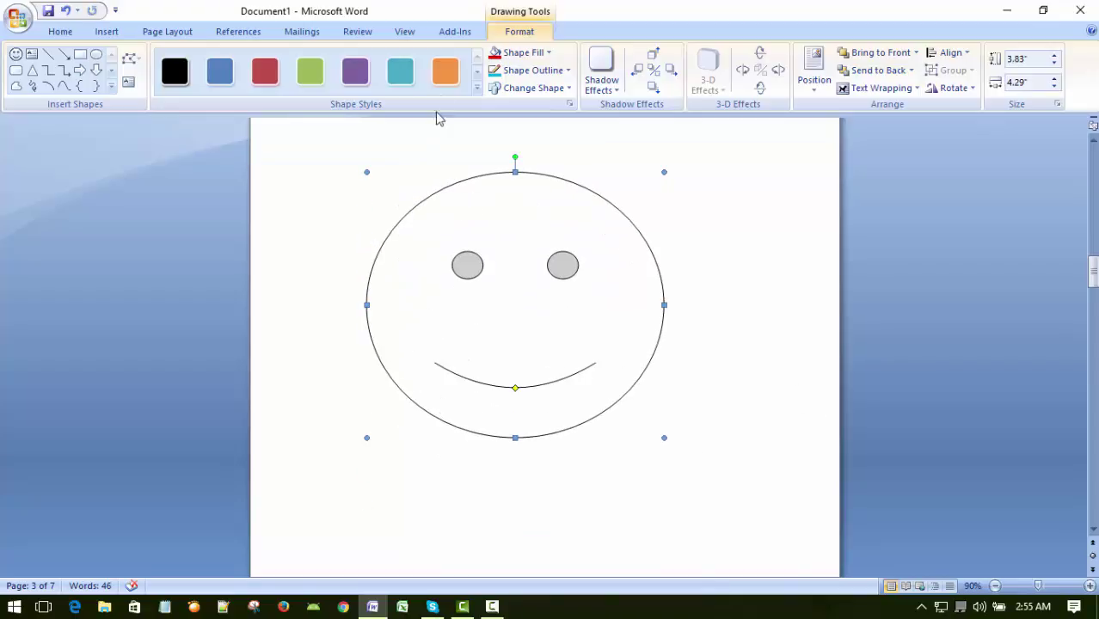
Step: Apply the orange shape style to the smiley face and add a drop shadow offset to its upper right
click(445, 72)
click(311, 72)
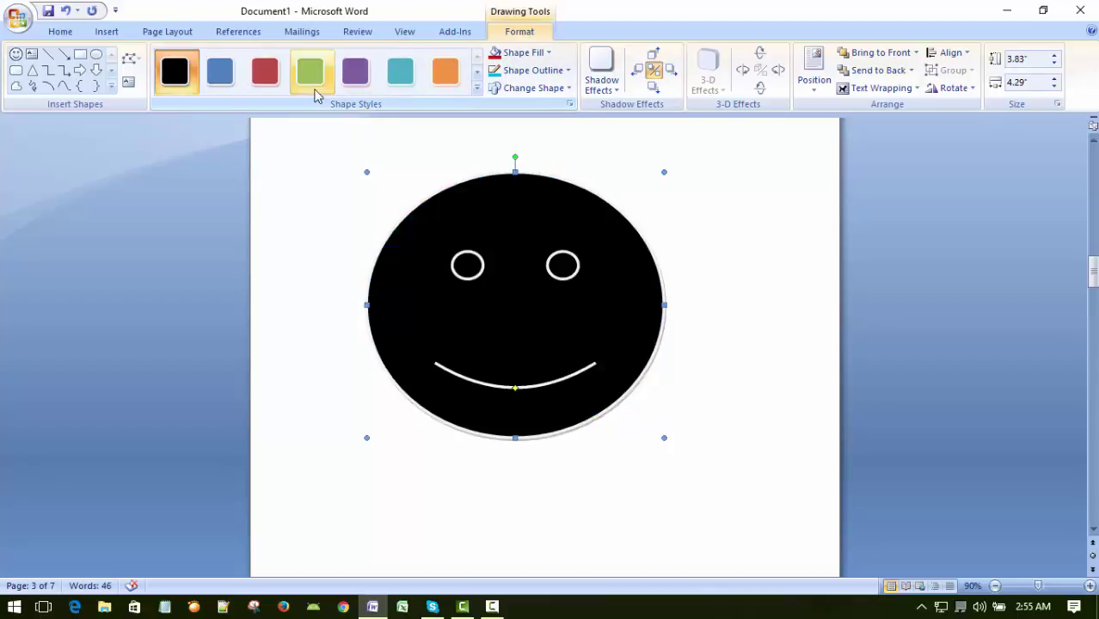
click(446, 72)
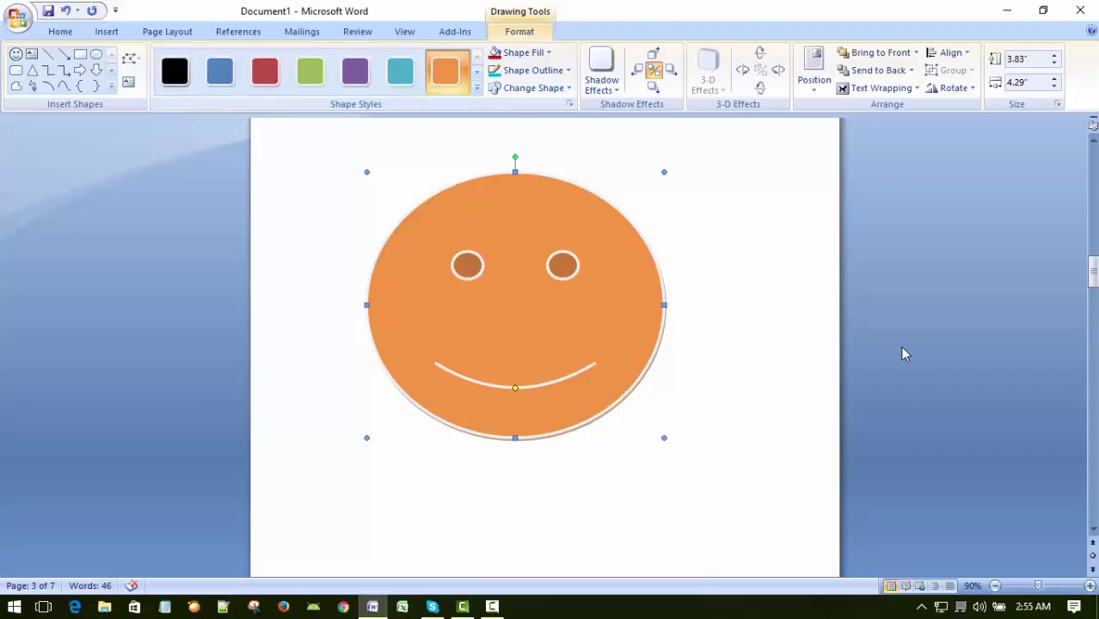
click(601, 73)
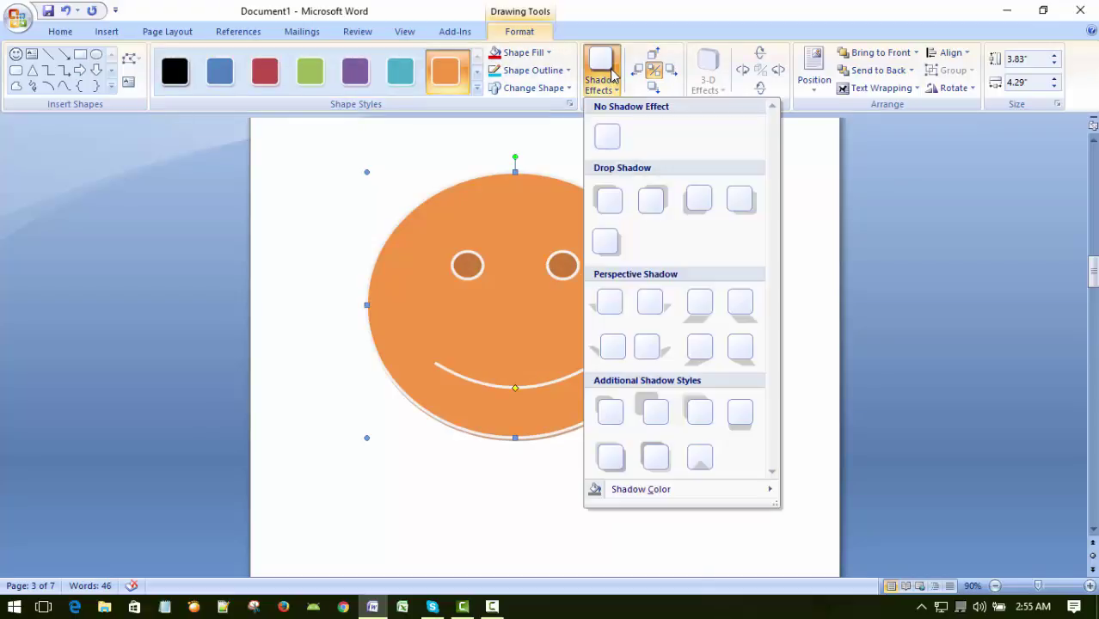
click(658, 199)
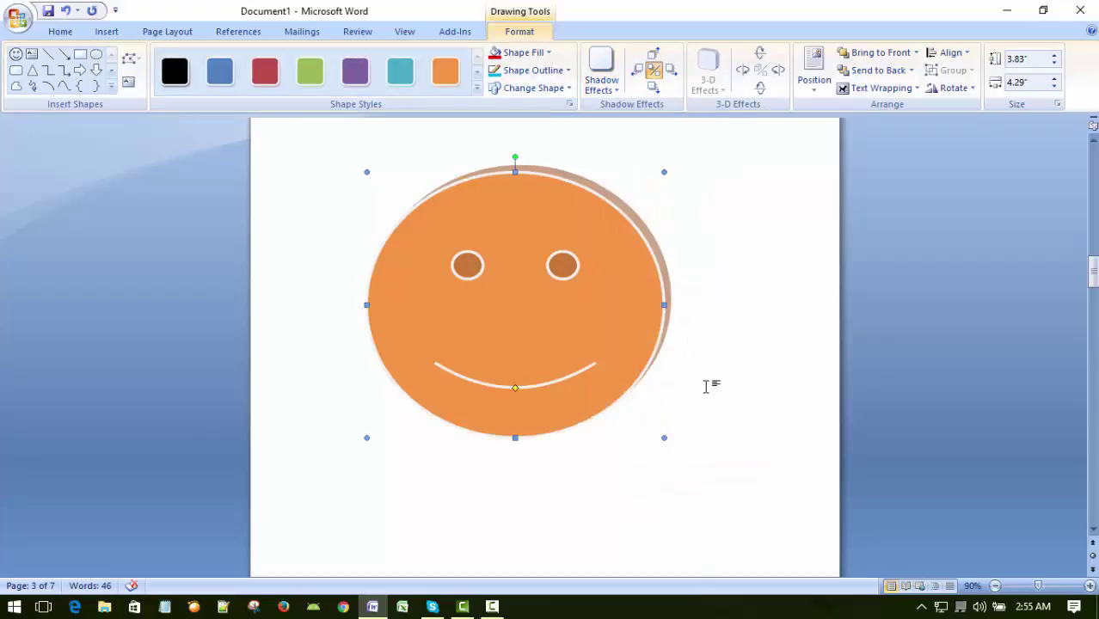
click(711, 386)
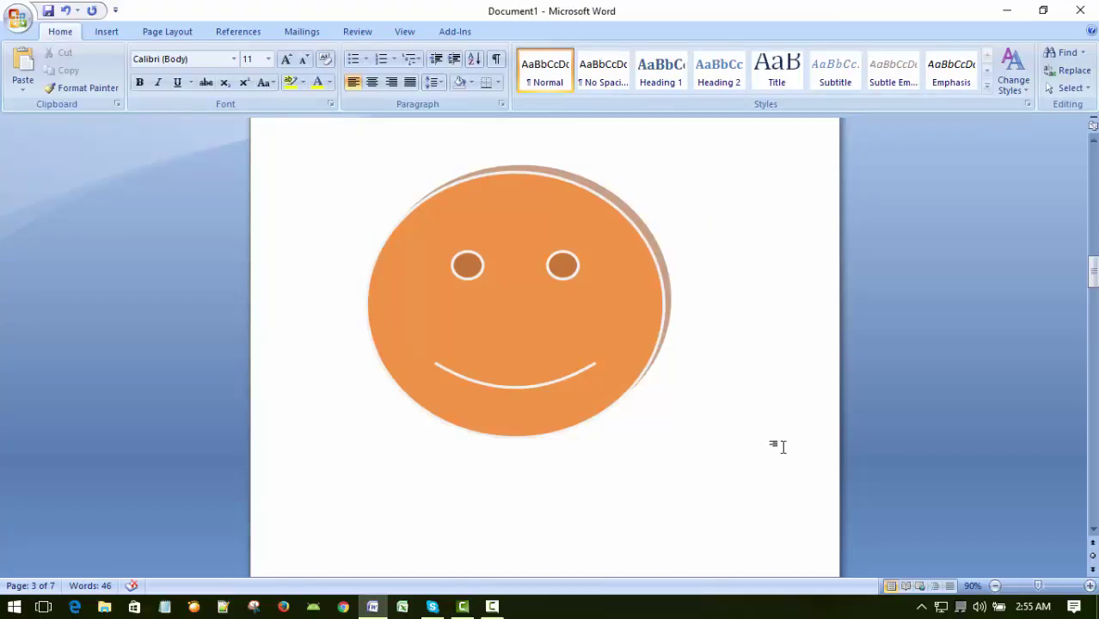
Step: Set the smiley face's outline to the standard yellow colour and deselect the shape
scroll(777, 439, up, 1)
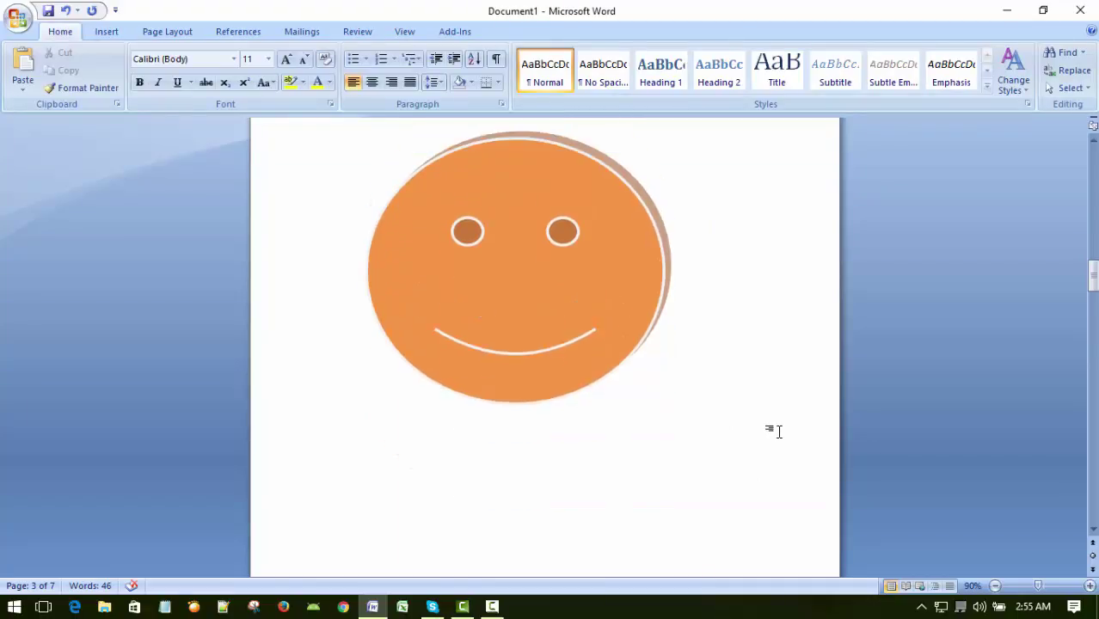
scroll(611, 341, up, 1)
click(610, 341)
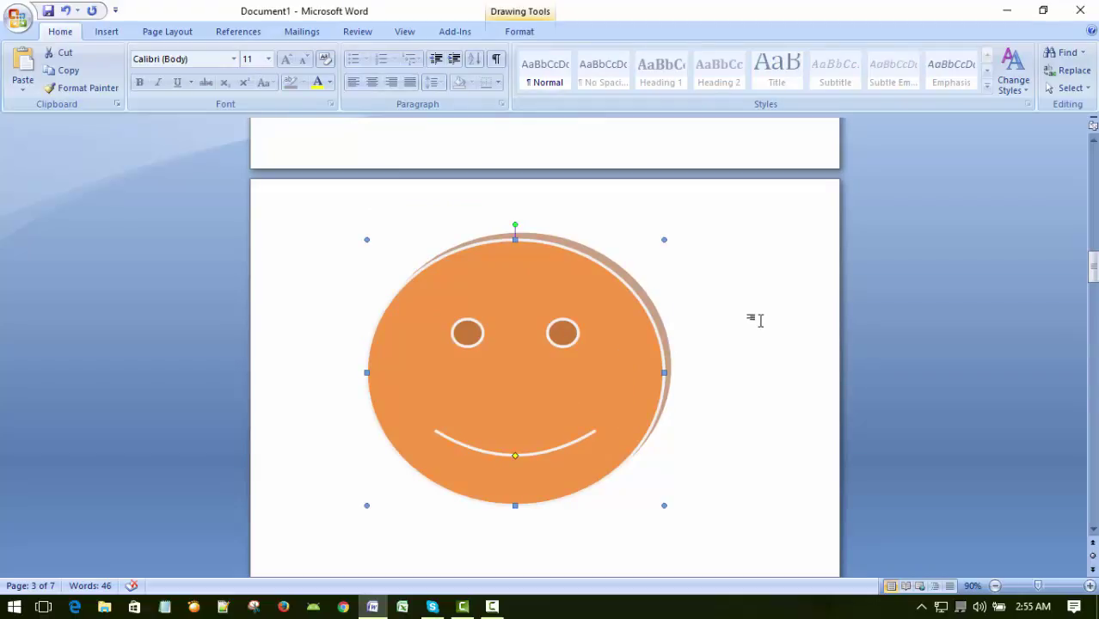
scroll(760, 320, down, 1)
scroll(760, 320, up, 1)
scroll(760, 320, down, 3)
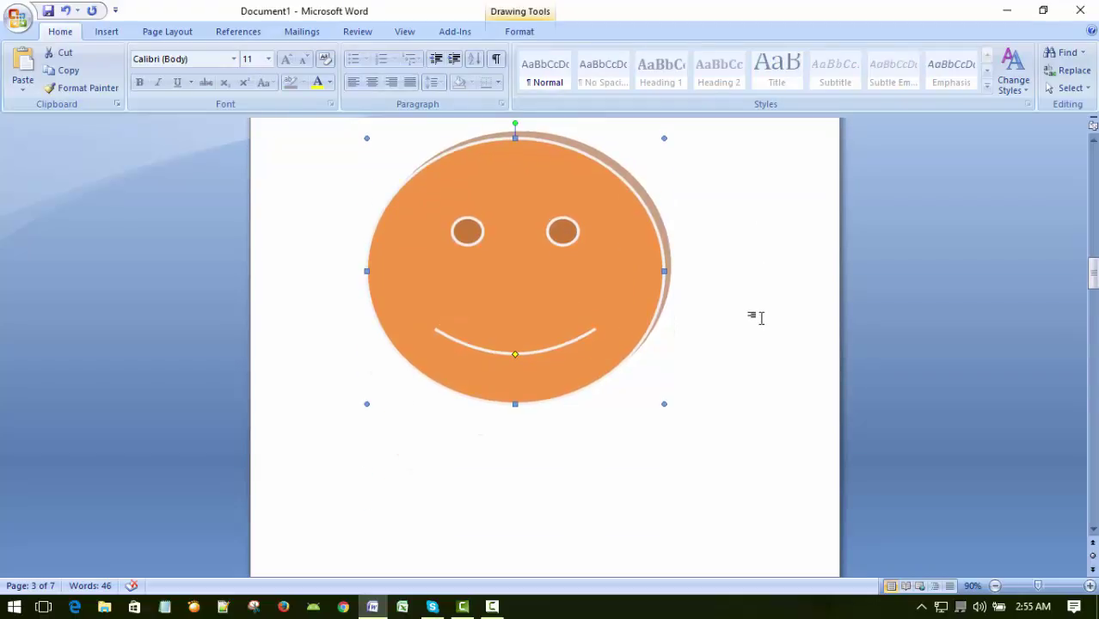
scroll(760, 317, up, 2)
click(518, 32)
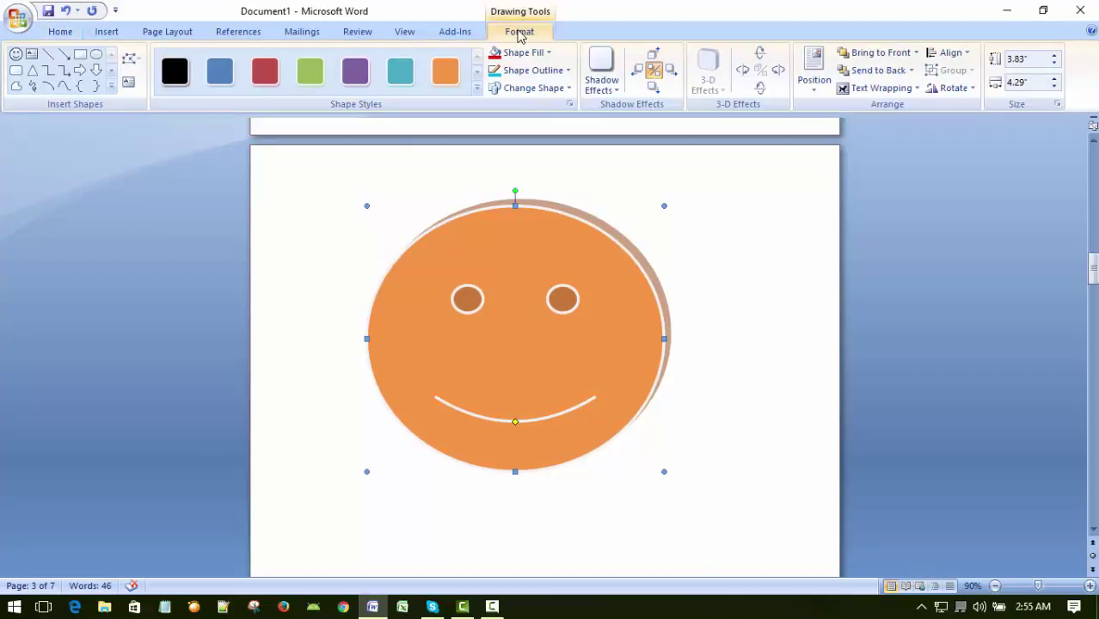
click(568, 89)
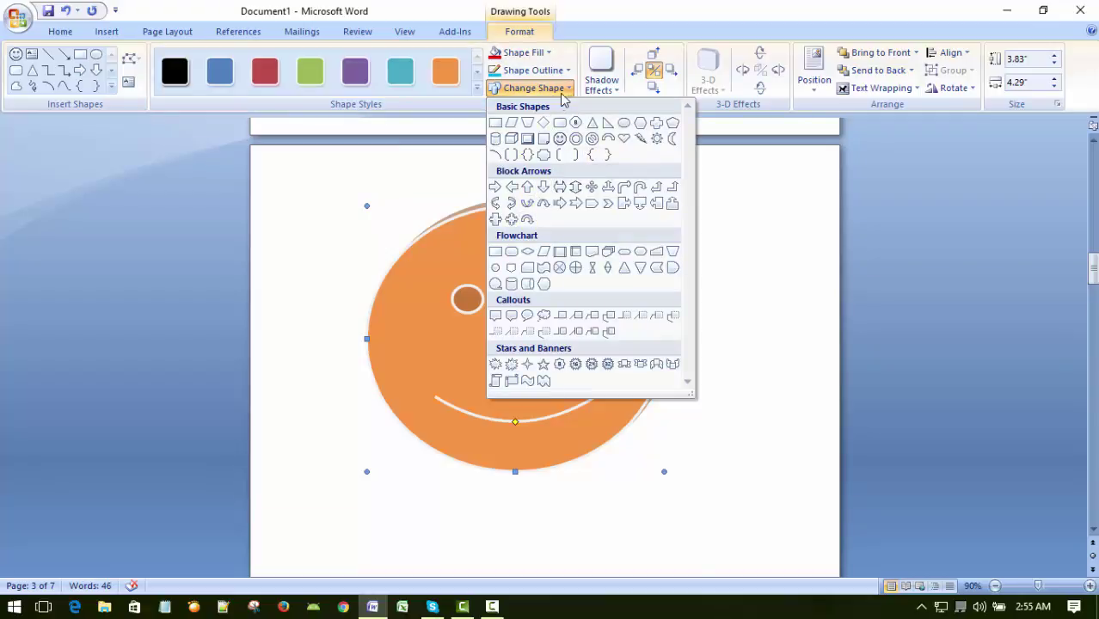
click(566, 70)
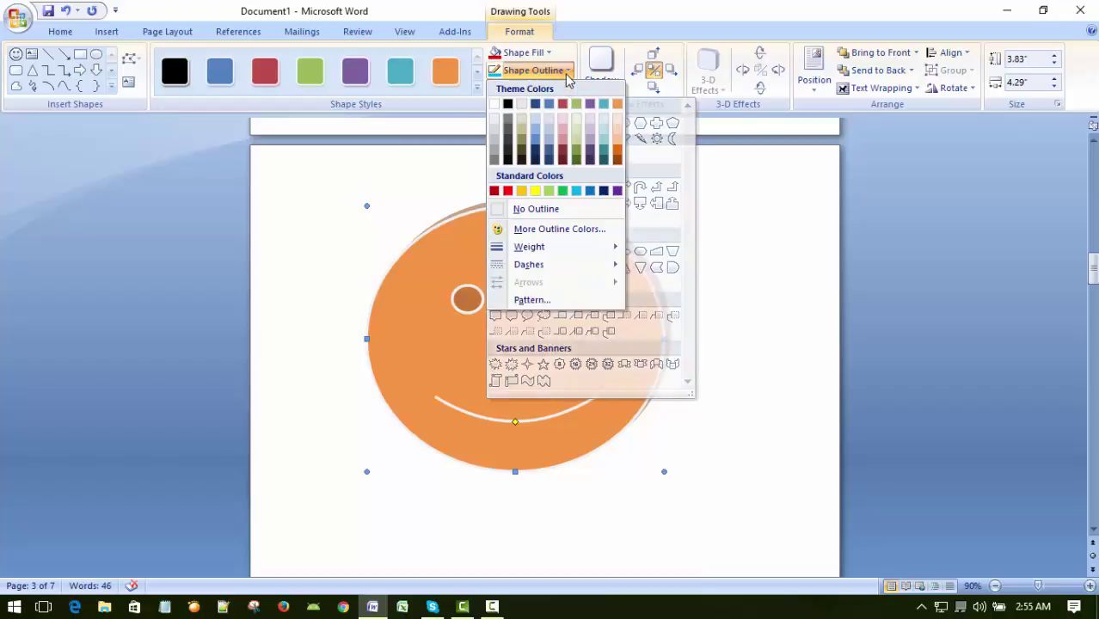
click(535, 191)
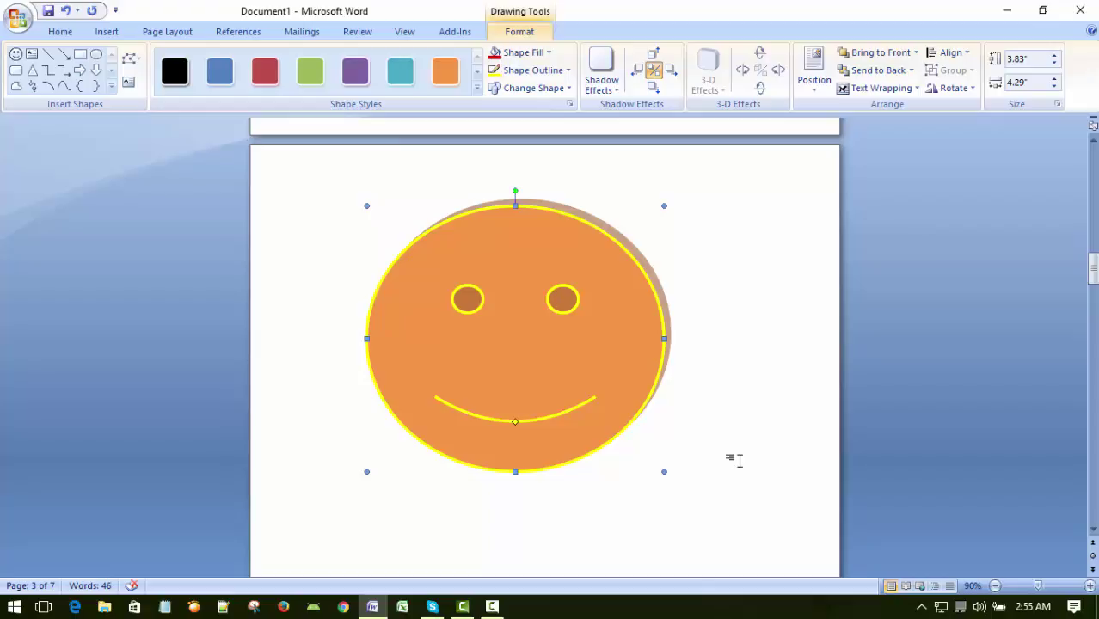
click(739, 455)
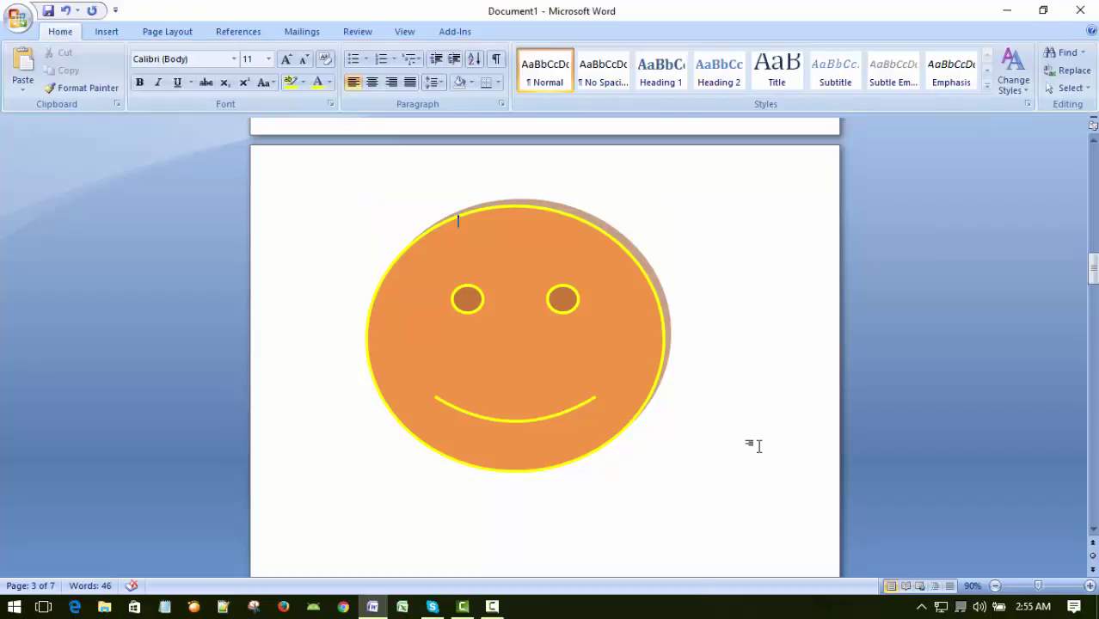
Step: Insert a page break below the text on the first page to create a blank second page
scroll(760, 418, up, 1)
scroll(760, 419, down, 1)
scroll(760, 417, up, 5)
scroll(761, 411, up, 20)
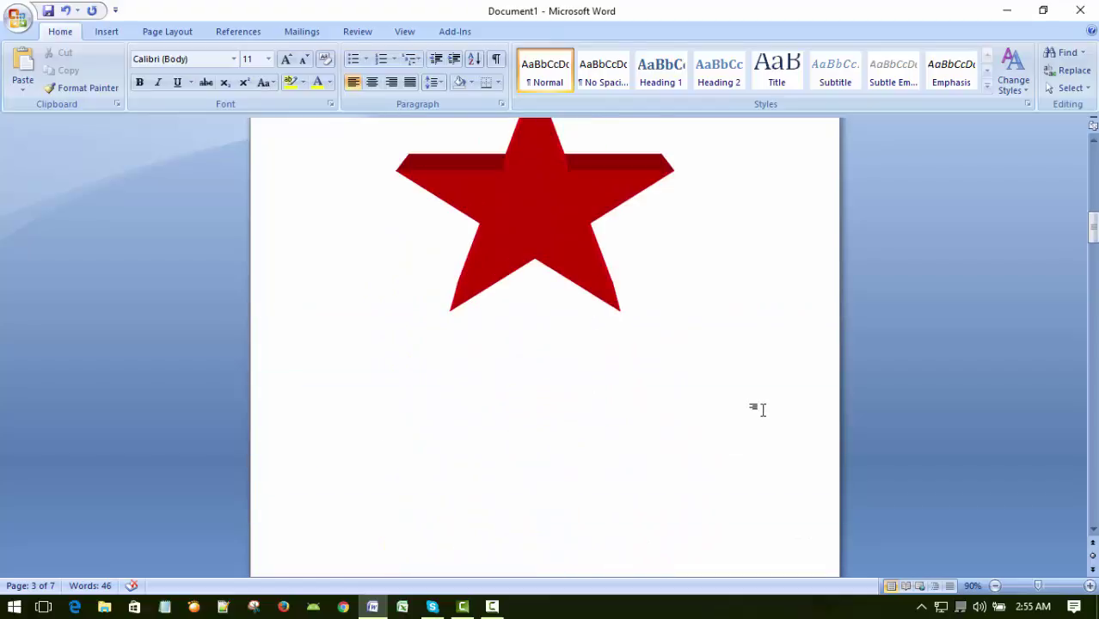
scroll(677, 443, up, 18)
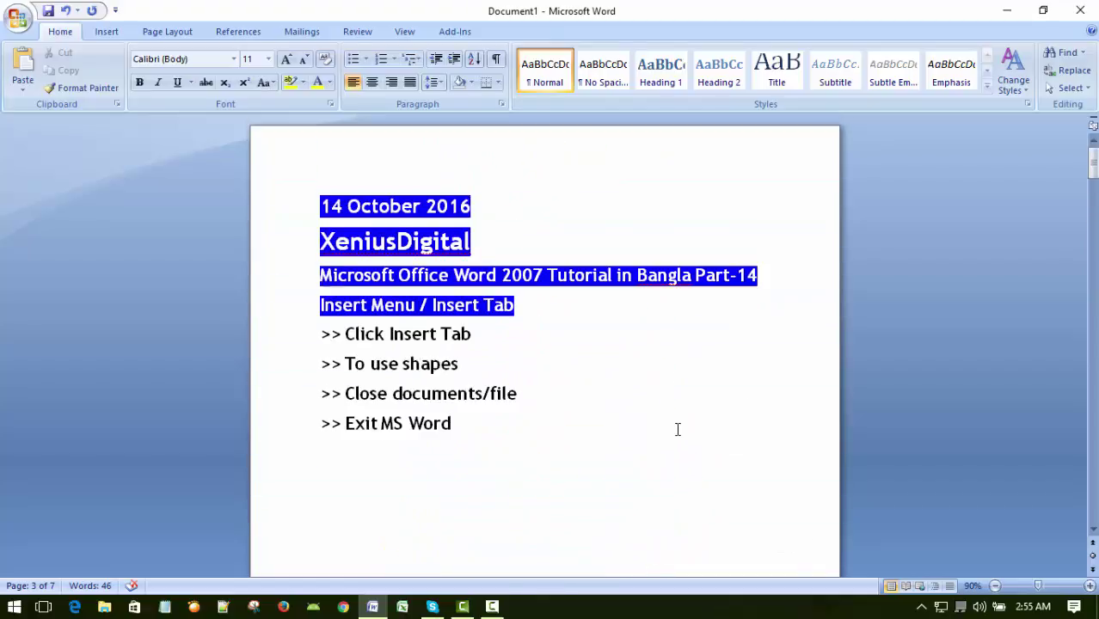
scroll(676, 432, down, 5)
key(ctrl+Return)
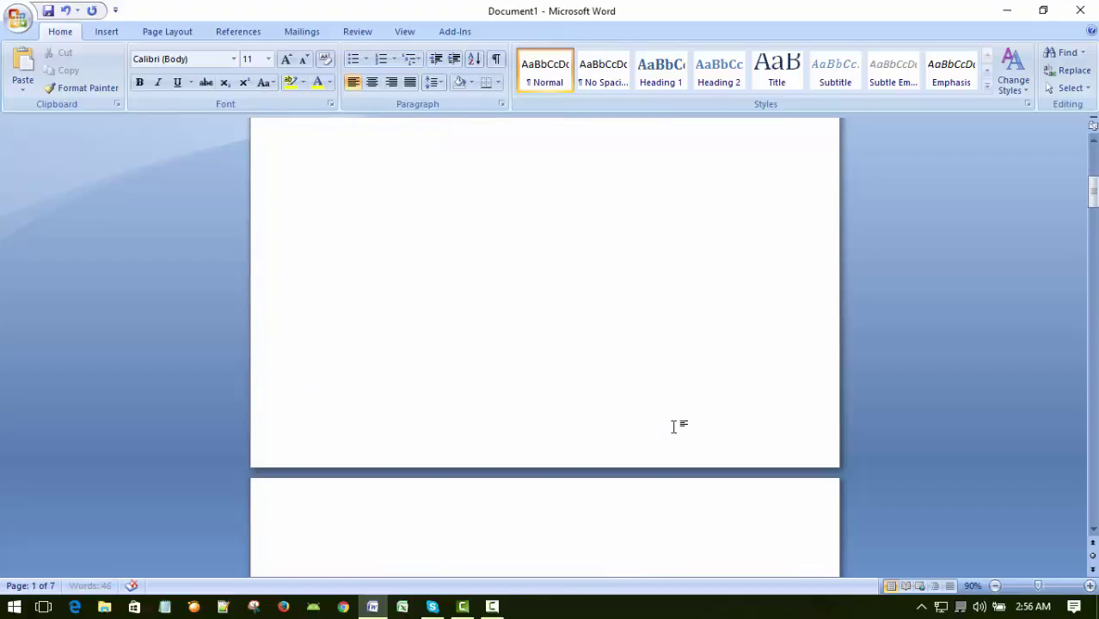
scroll(674, 427, down, 5)
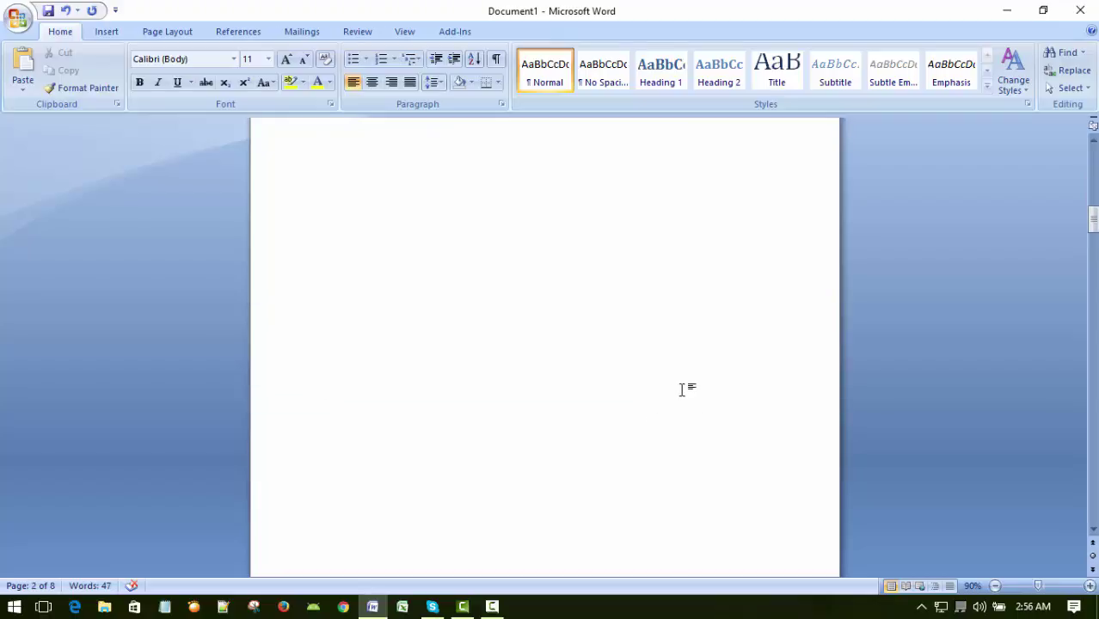
scroll(681, 391, up, 2)
scroll(677, 386, down, 3)
scroll(678, 383, up, 1)
Step: Insert a heart shape about 4.9" wide and 4.87" high on the blank second page
click(106, 32)
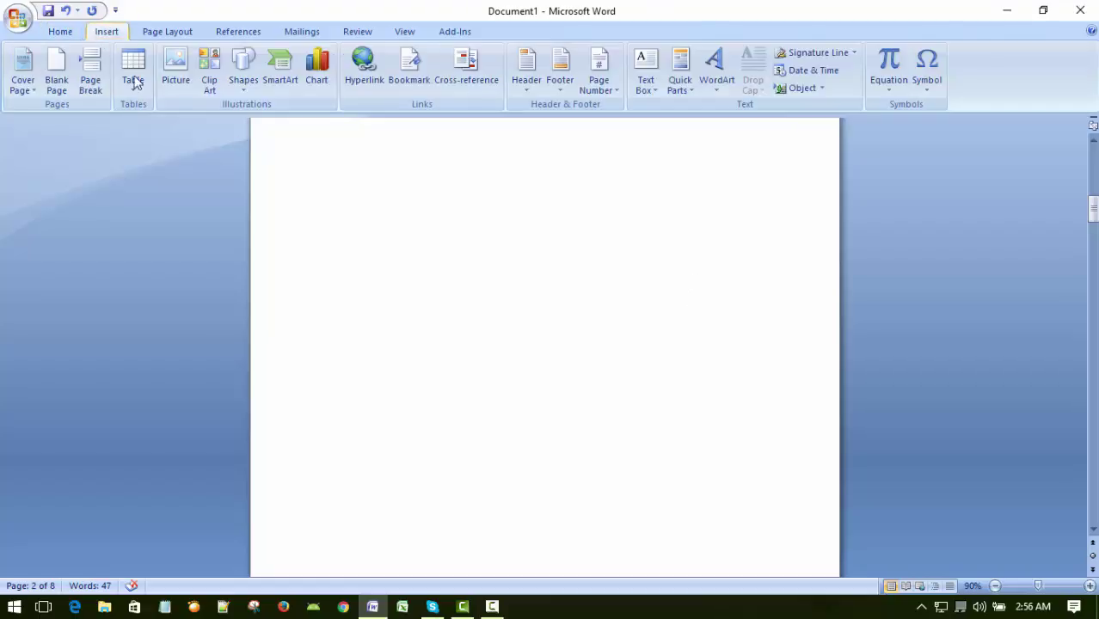
click(244, 70)
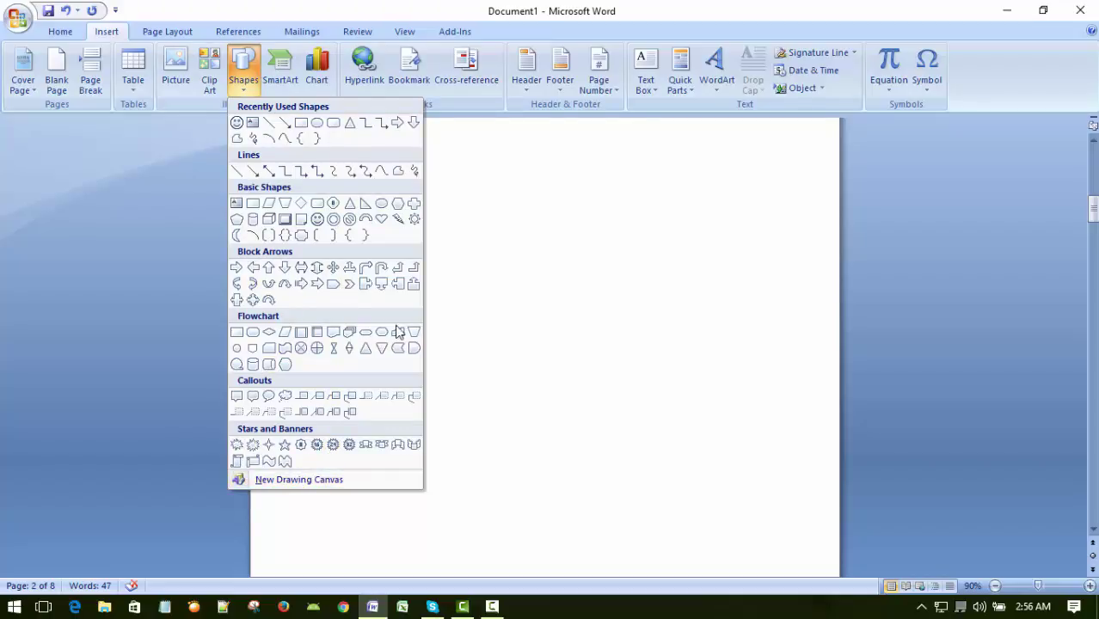
click(381, 222)
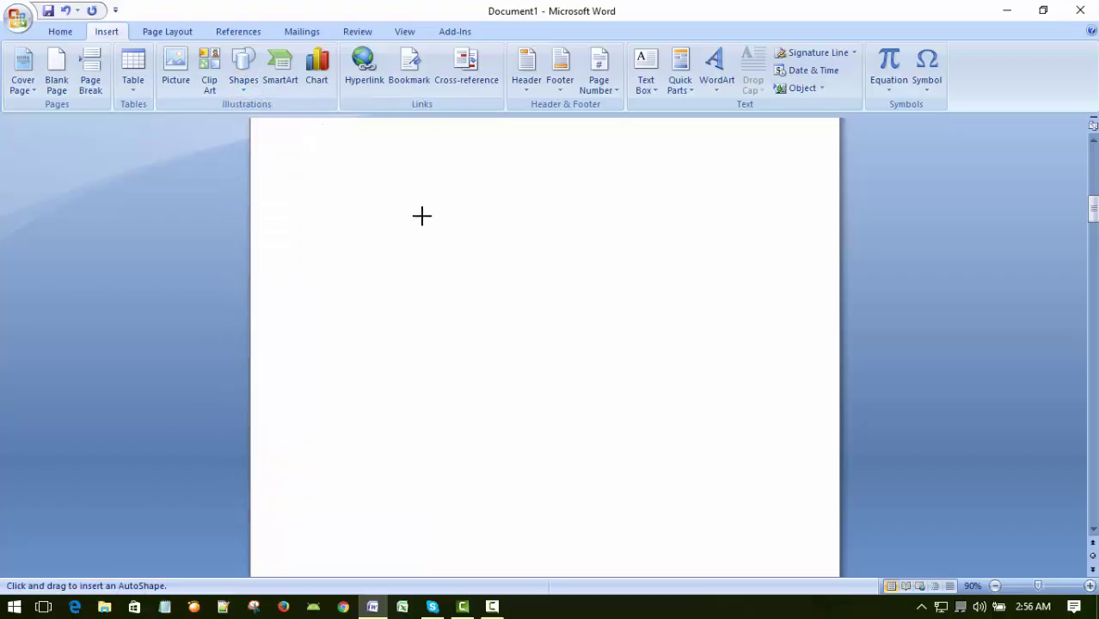
mouse_move(390, 209)
mouse_down()
mouse_move(629, 427)
mouse_move(677, 518)
mouse_move(728, 530)
mouse_move(708, 543)
mouse_move(731, 546)
mouse_up()
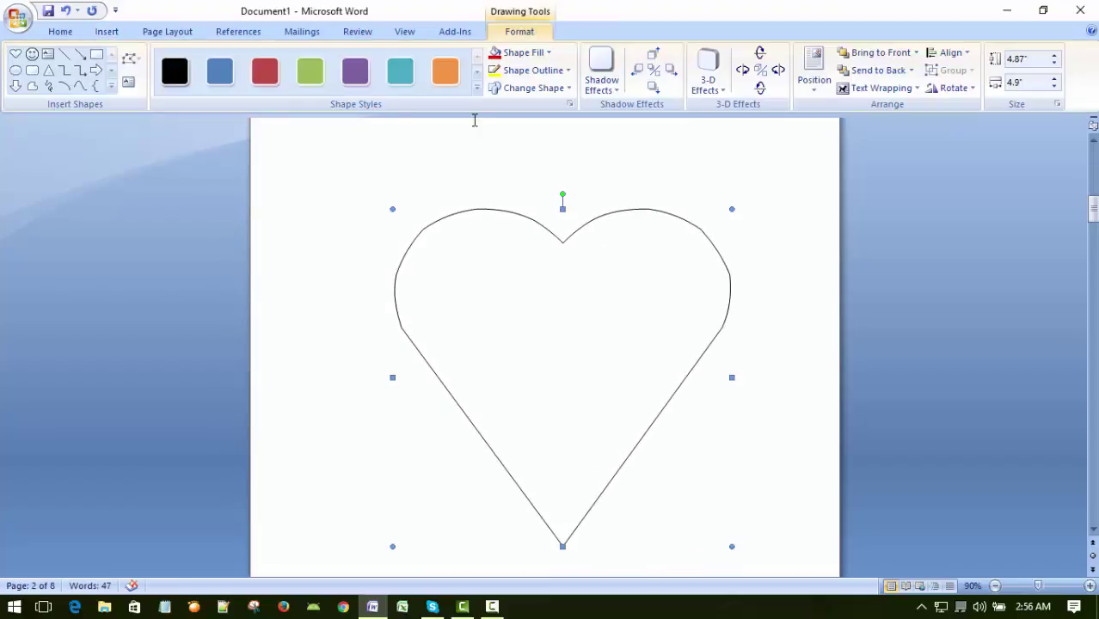
Step: Apply the orange shape style to the heart, add a drop shadow offset to its lower left, and deselect it
click(445, 71)
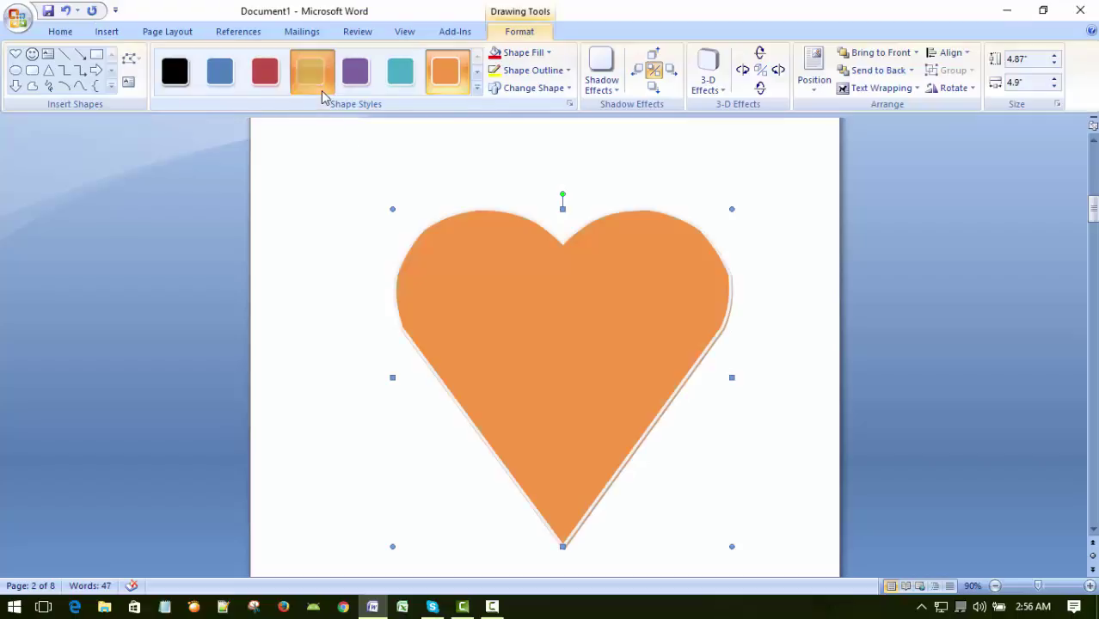
click(265, 71)
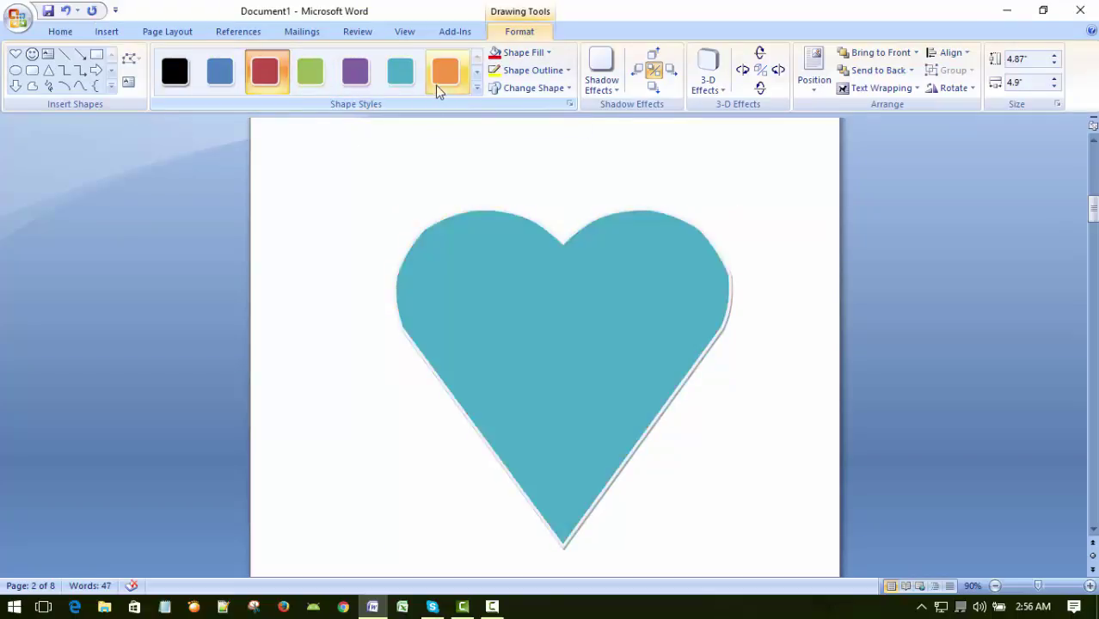
click(444, 76)
click(607, 76)
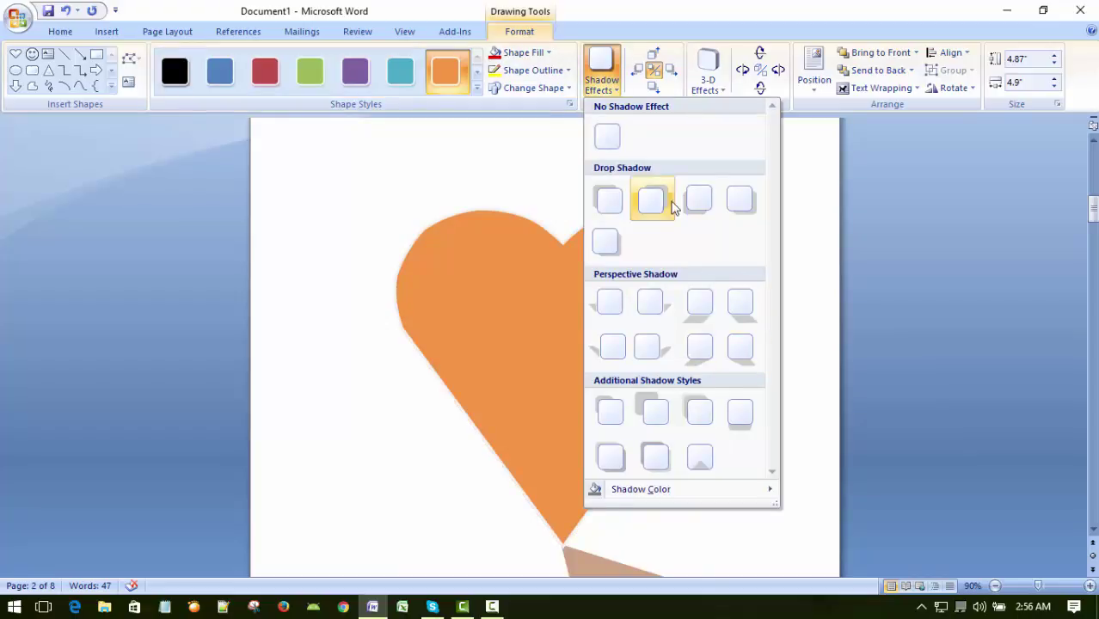
click(703, 206)
click(813, 437)
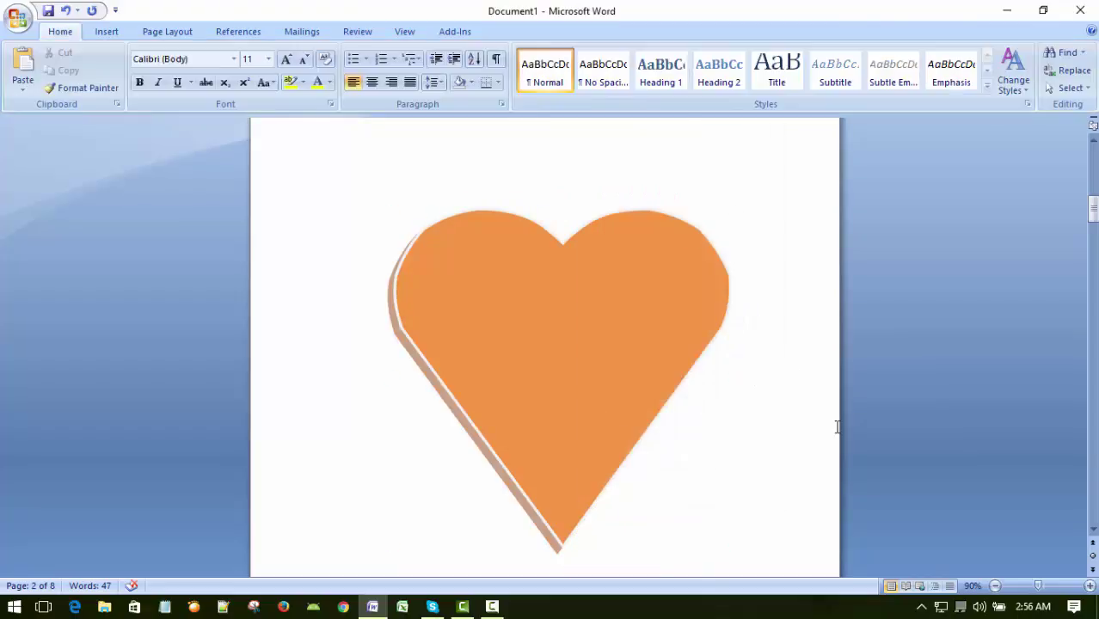
scroll(829, 435, down, 3)
scroll(825, 435, up, 2)
Step: Select the heart and bring up its drawing format options
click(586, 312)
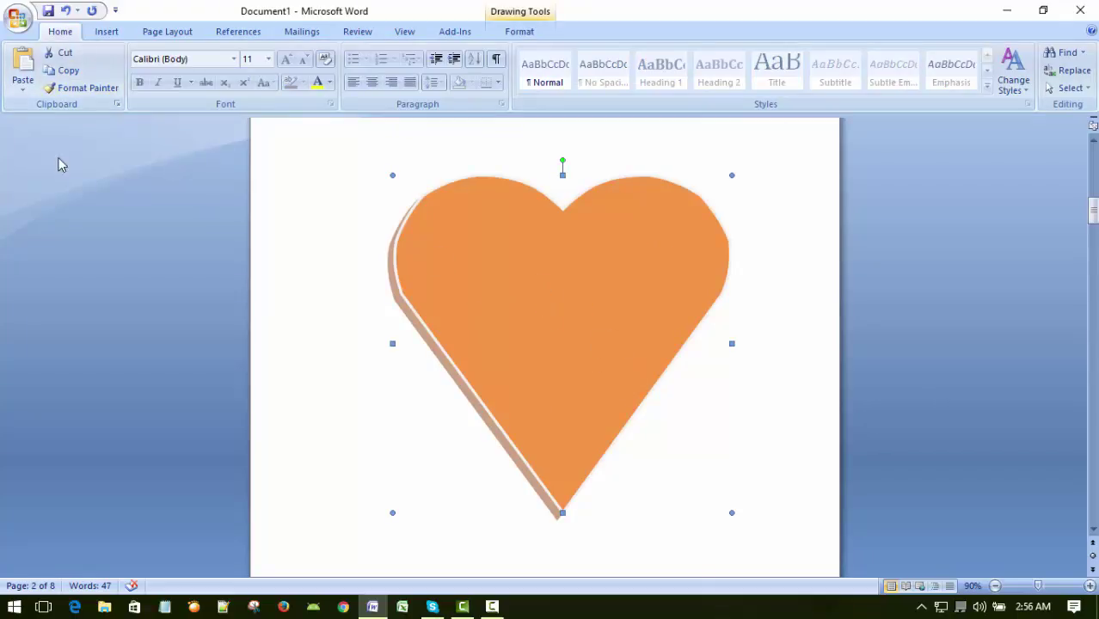
click(109, 34)
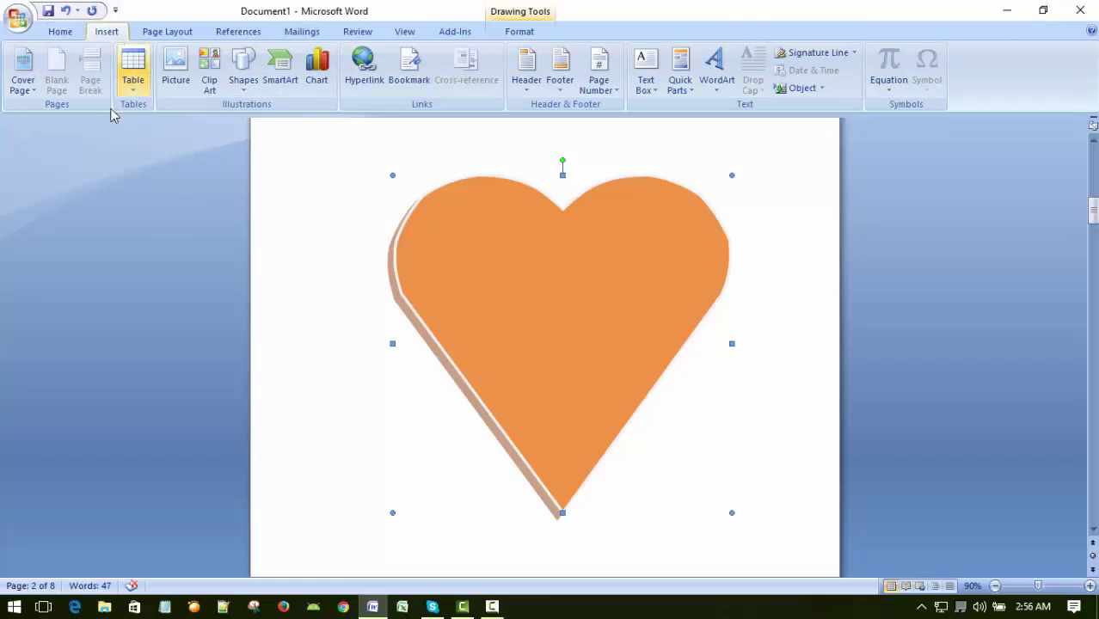
double_click(573, 233)
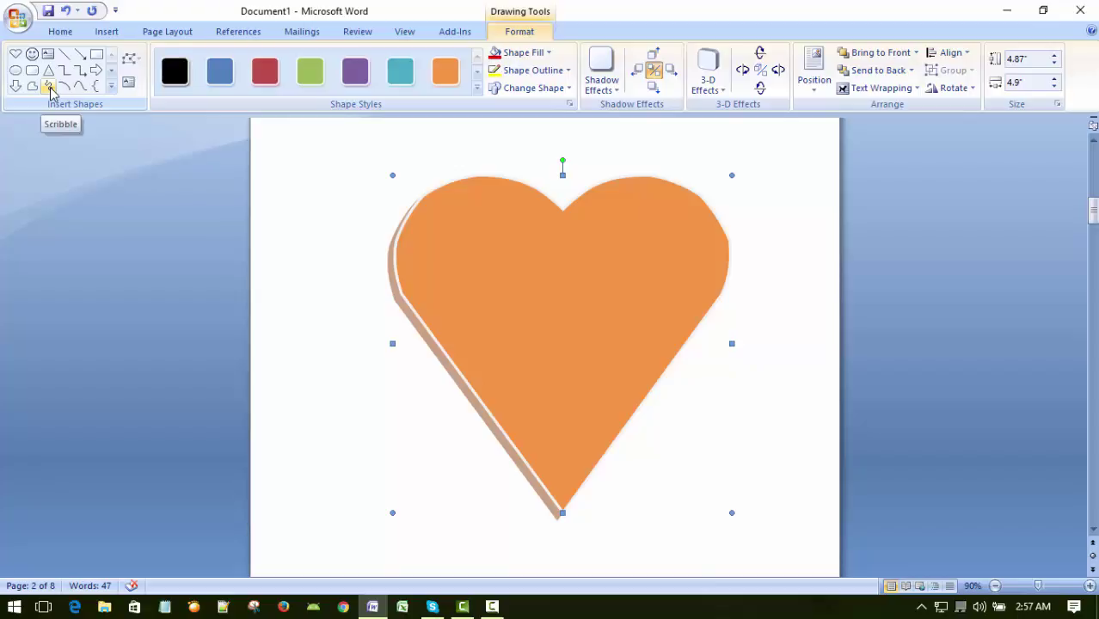
scroll(609, 271, down, 5)
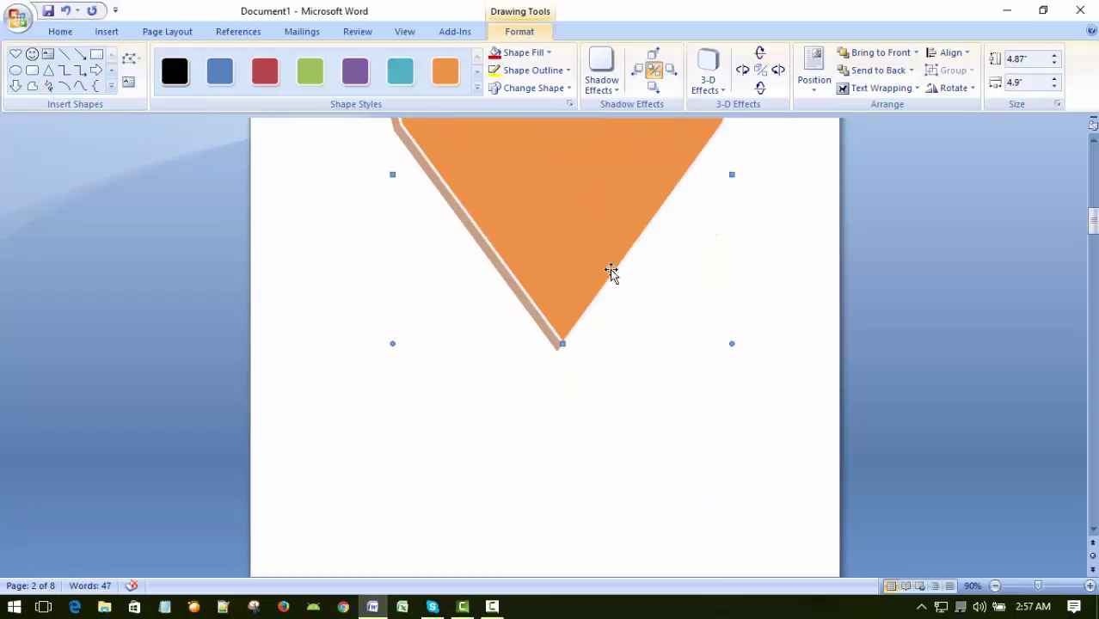
scroll(611, 273, up, 6)
scroll(610, 271, up, 2)
scroll(612, 271, down, 4)
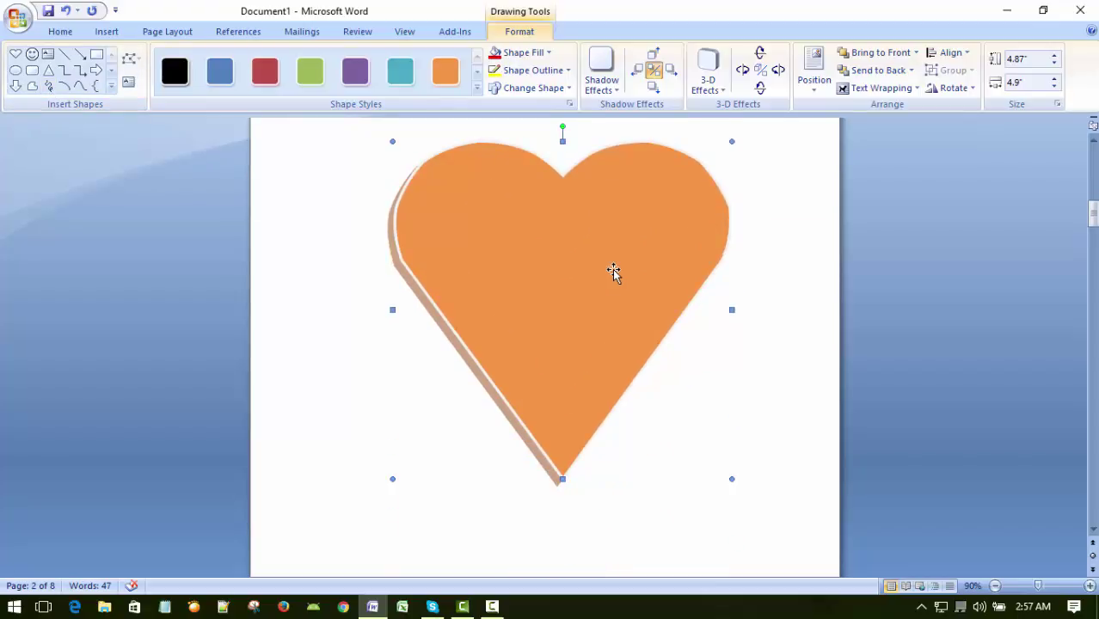
scroll(613, 270, up, 3)
scroll(613, 267, down, 9)
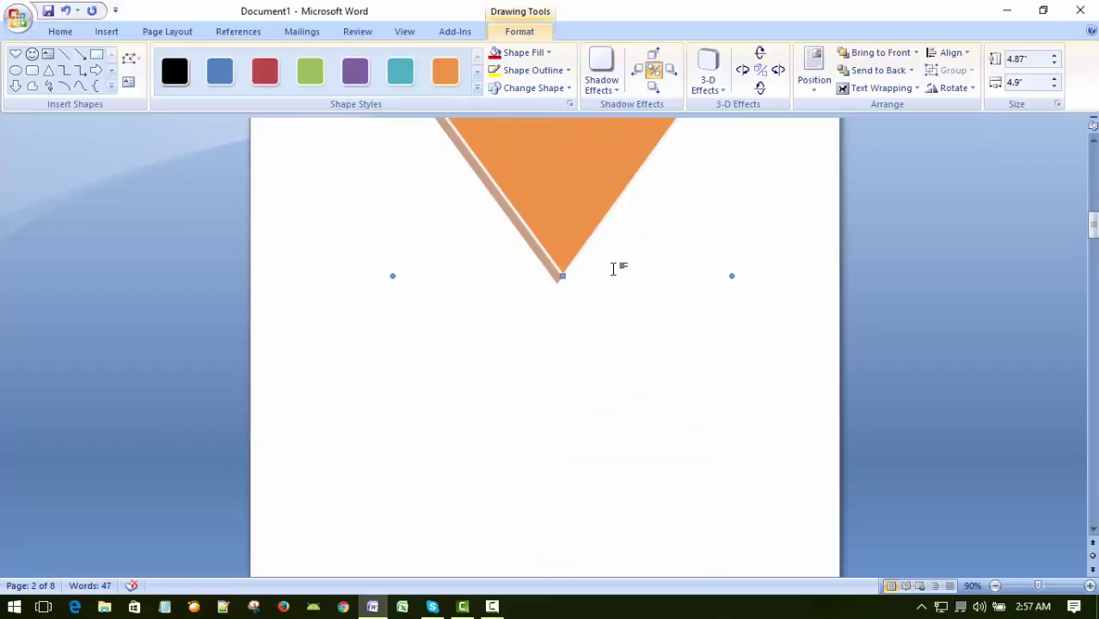
scroll(611, 269, up, 5)
scroll(611, 269, up, 3)
scroll(611, 265, down, 2)
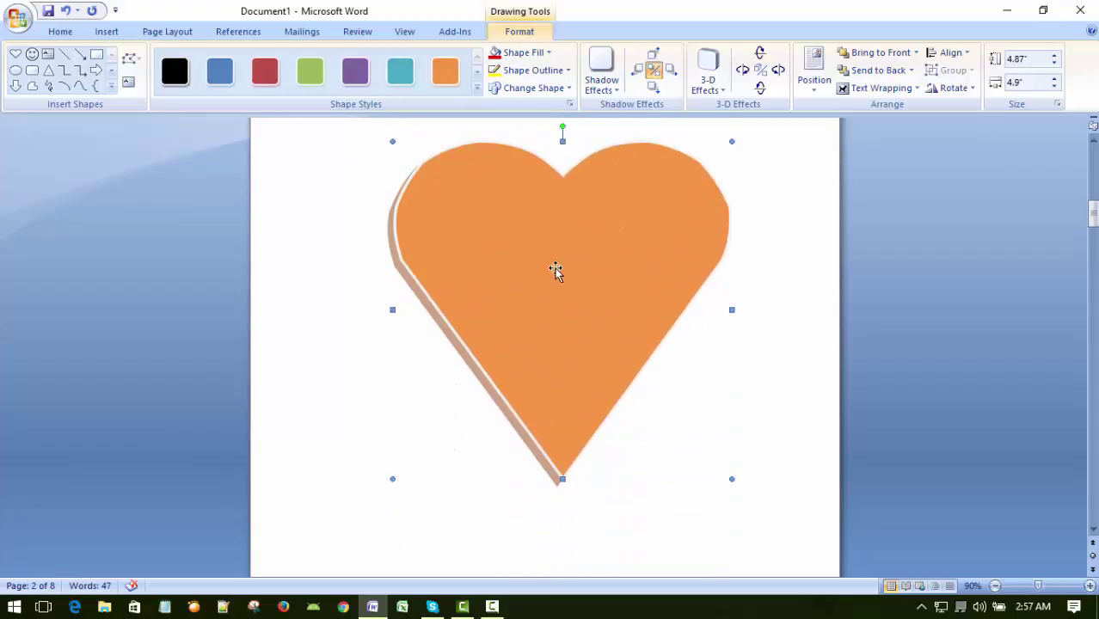
scroll(607, 289, up, 1)
scroll(612, 287, down, 1)
click(492, 606)
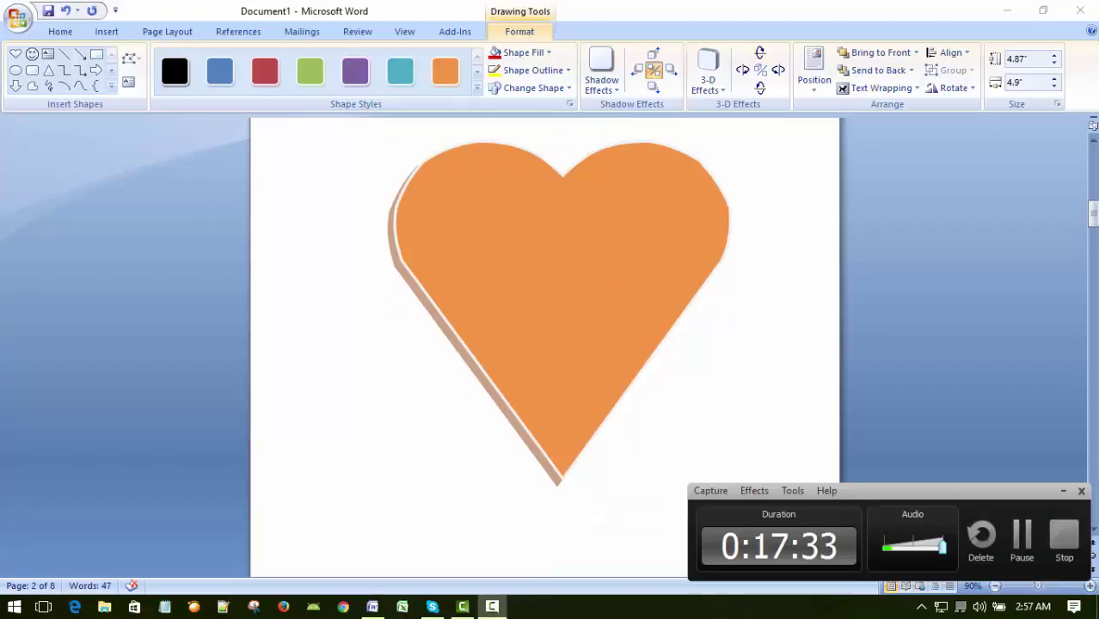
click(1064, 491)
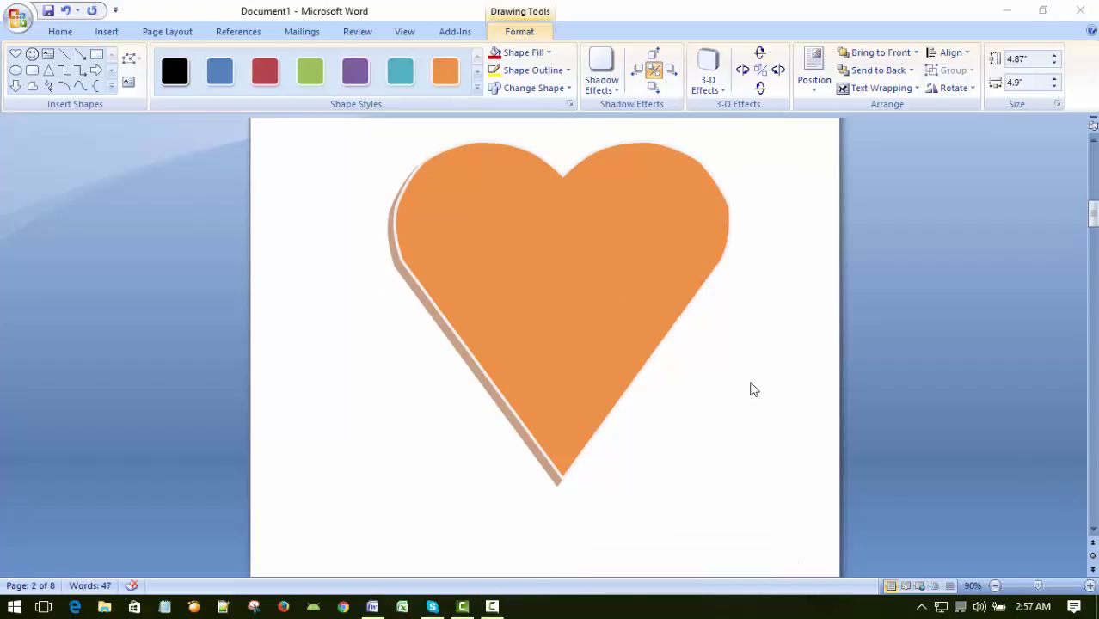
click(553, 281)
scroll(593, 319, up, 1)
scroll(593, 319, down, 1)
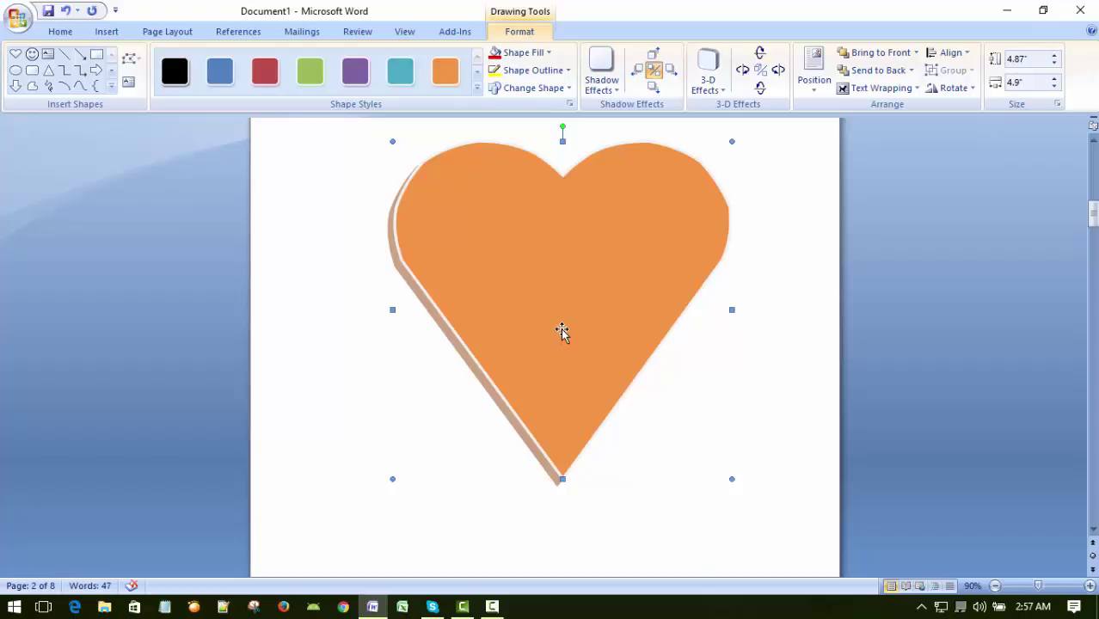
scroll(561, 332, up, 3)
scroll(587, 368, down, 2)
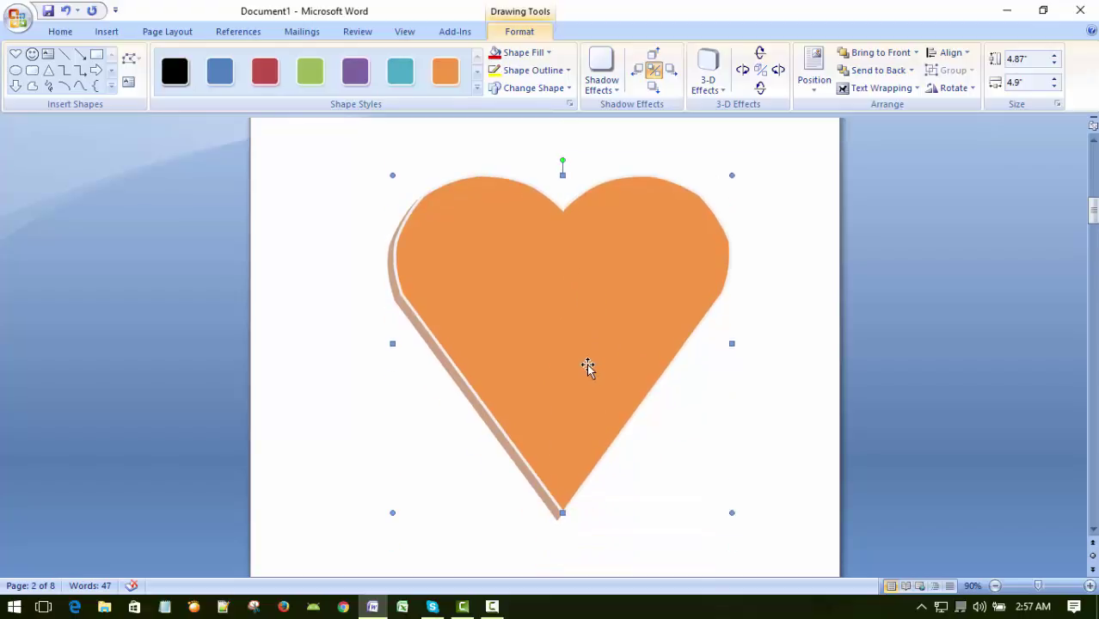
scroll(581, 346, up, 2)
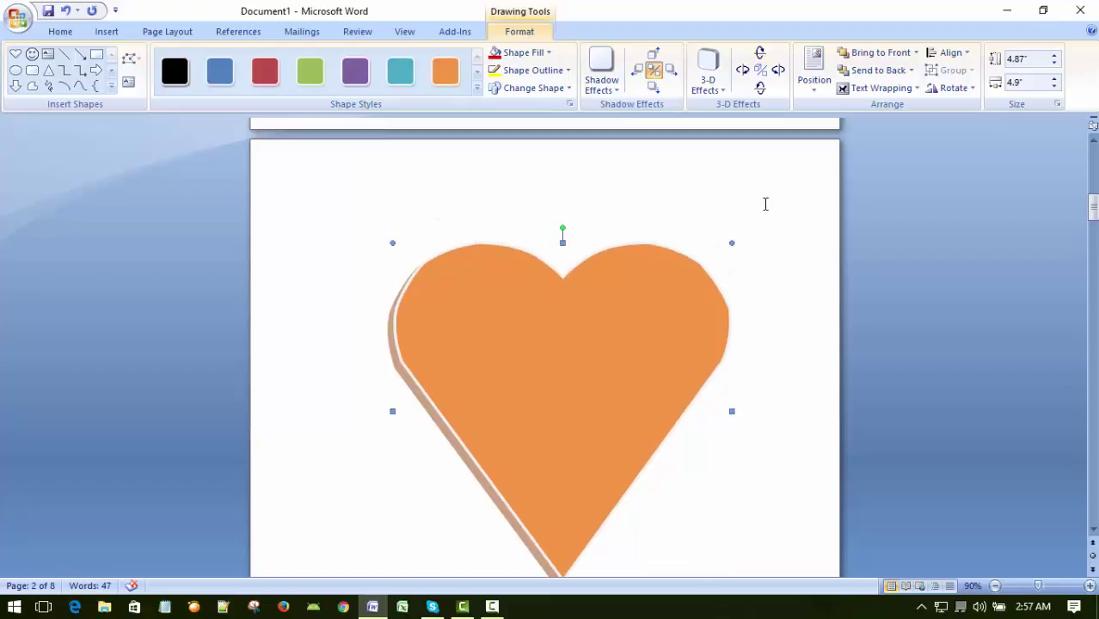
click(813, 71)
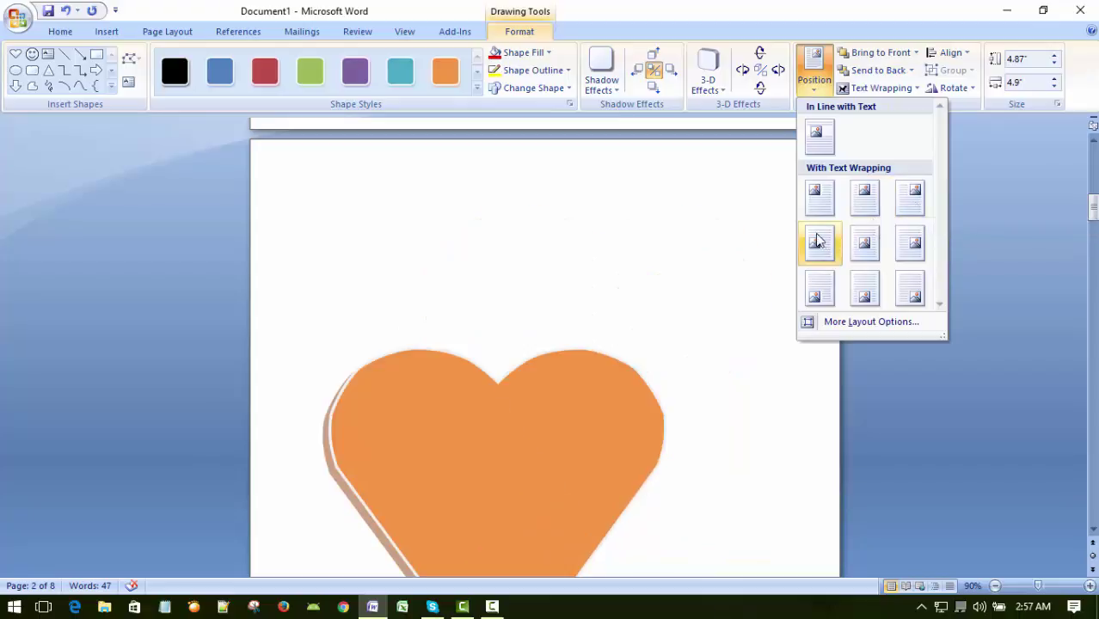
drag(400, 314, 466, 343)
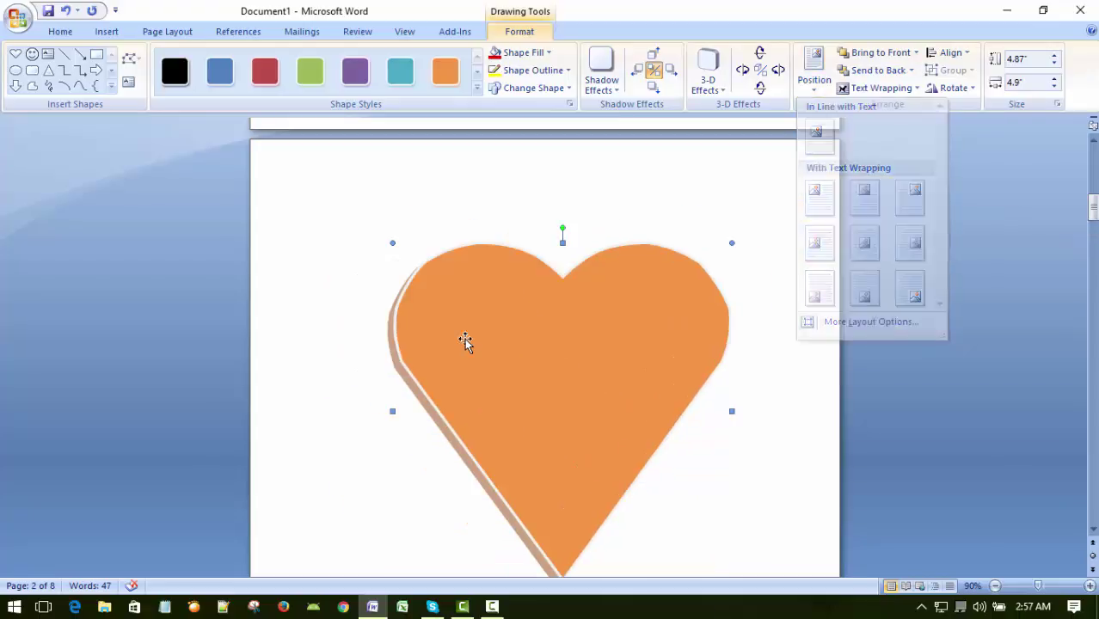
Step: Shrink the heart to about 1.92" wide and 1.84" high and move it to the upper-left corner of the second page
scroll(710, 437, down, 1)
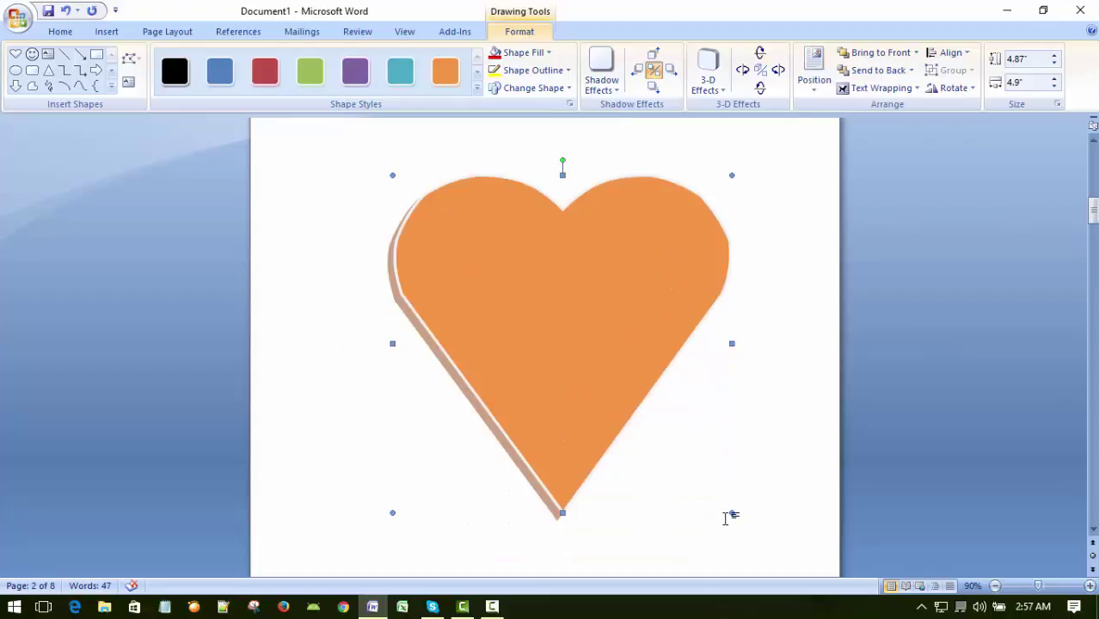
drag(730, 513, 631, 383)
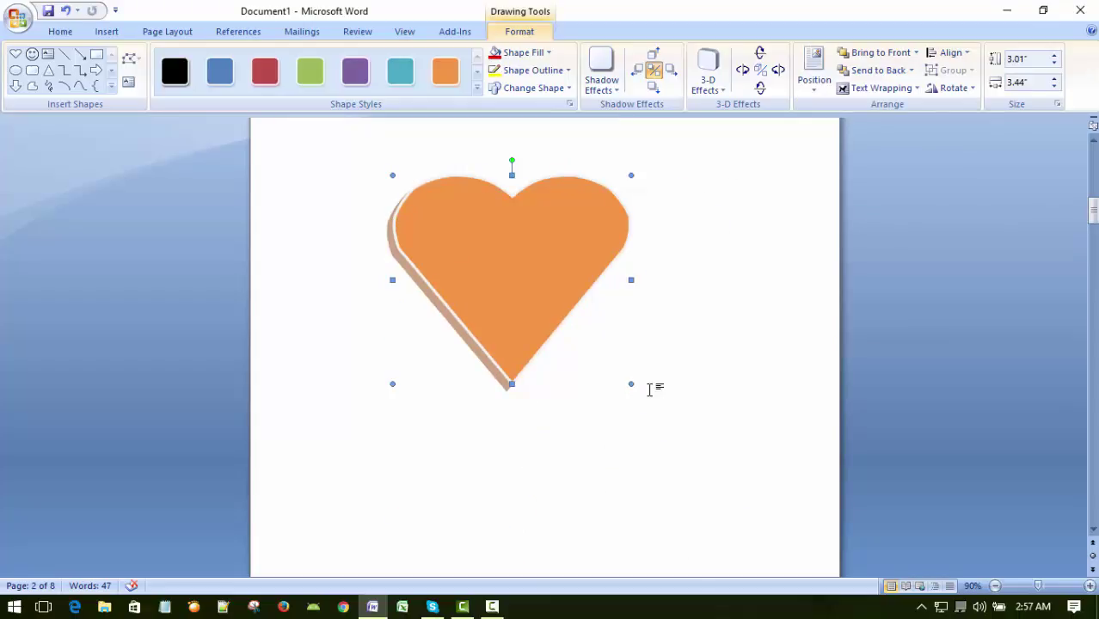
scroll(576, 323, up, 1)
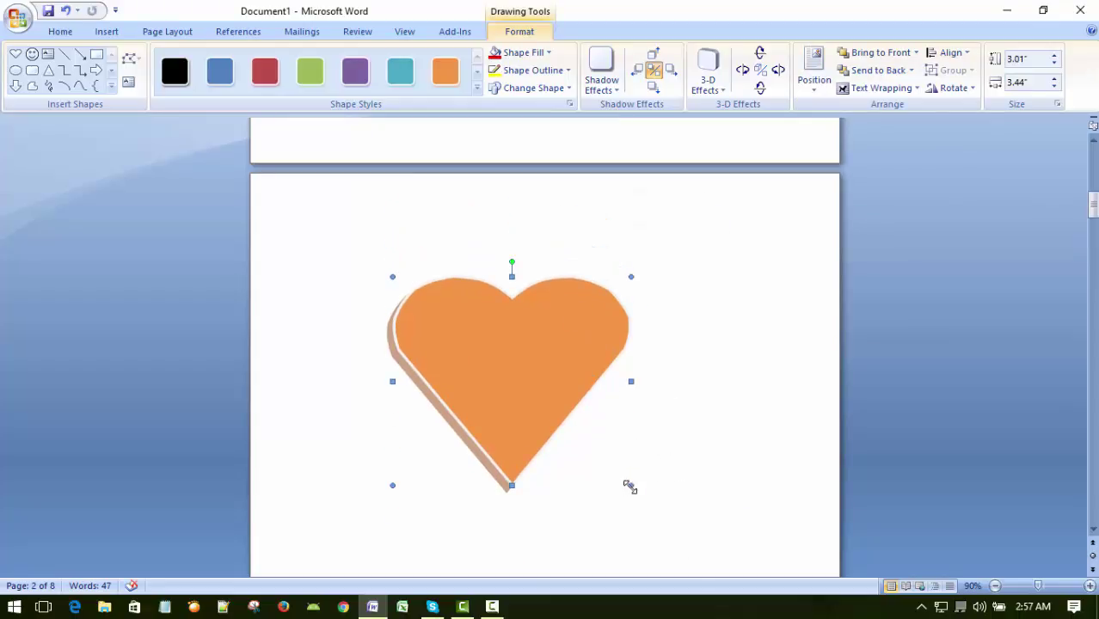
drag(625, 480, 526, 403)
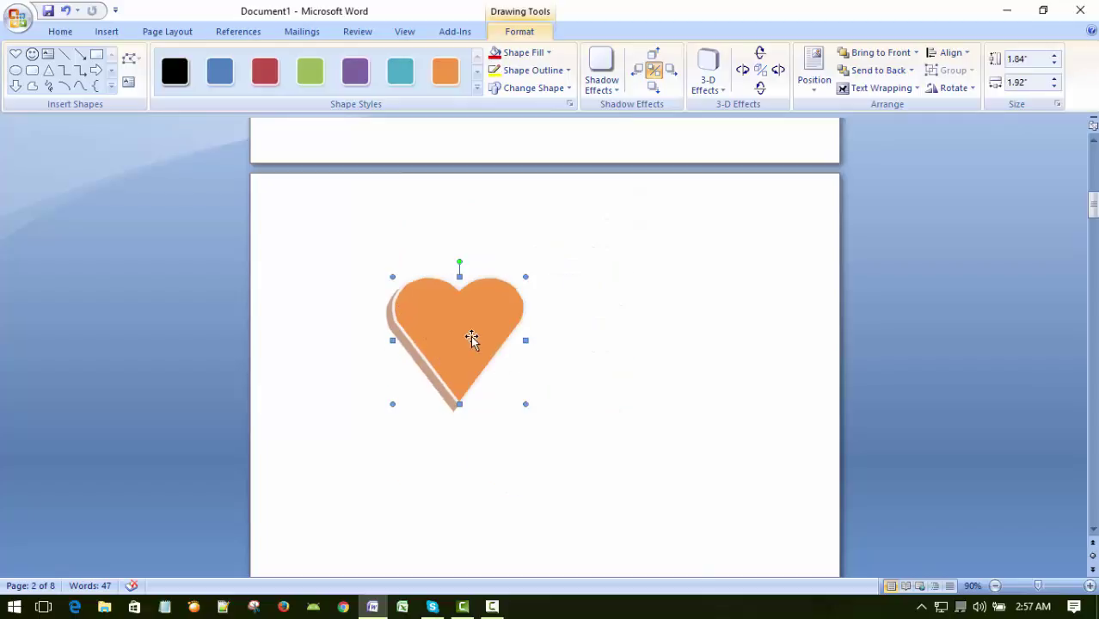
drag(474, 339, 354, 299)
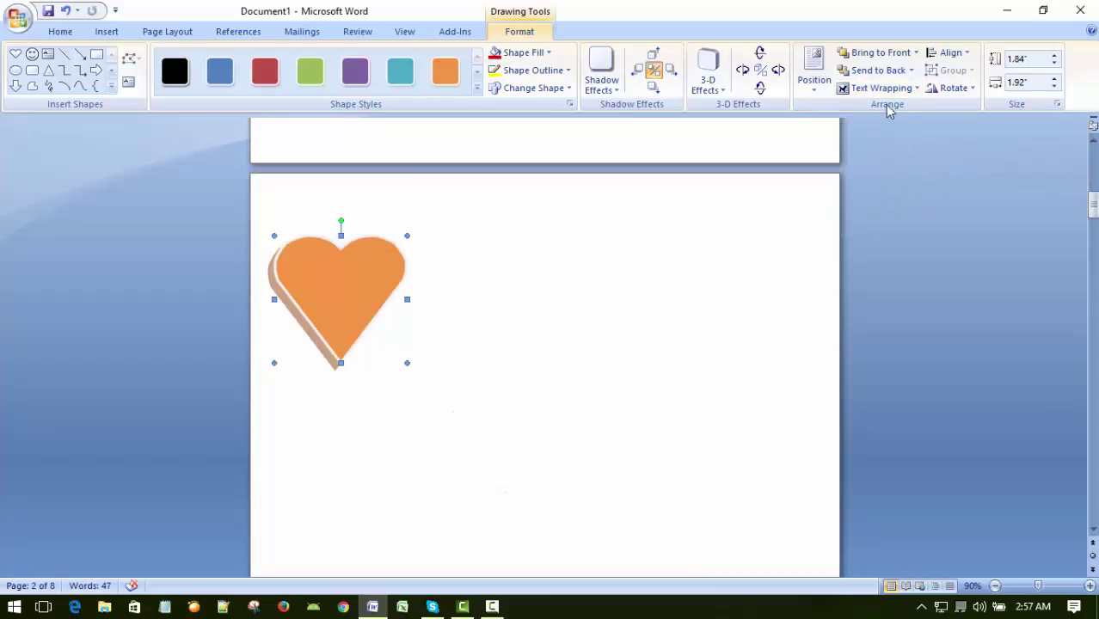
Step: Set the heart's text wrapping to In Line with Text and deselect it
click(915, 90)
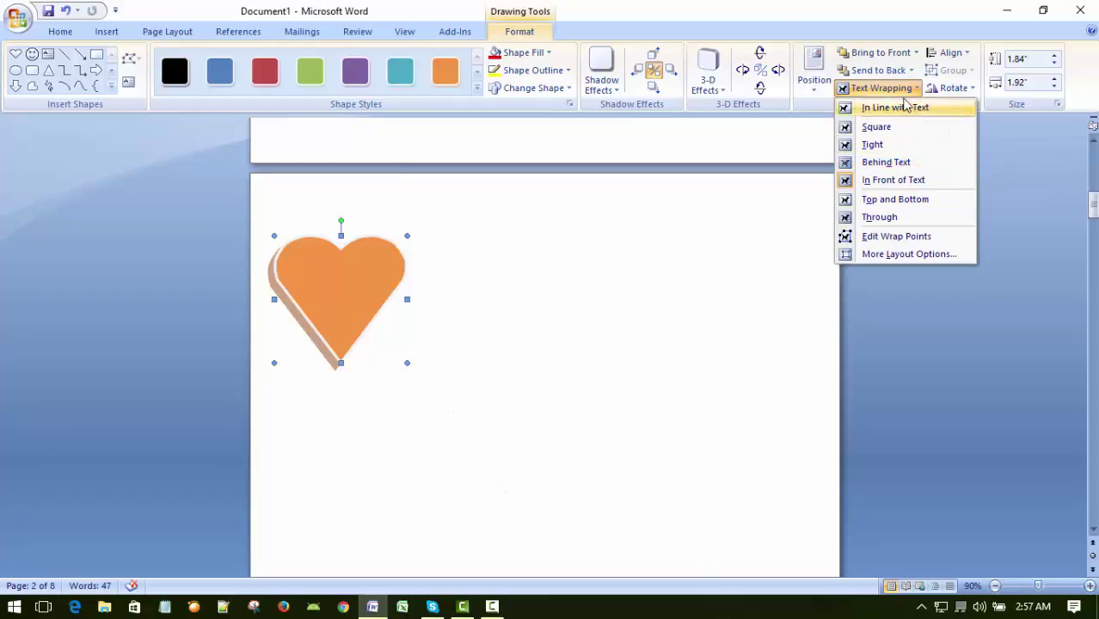
click(898, 110)
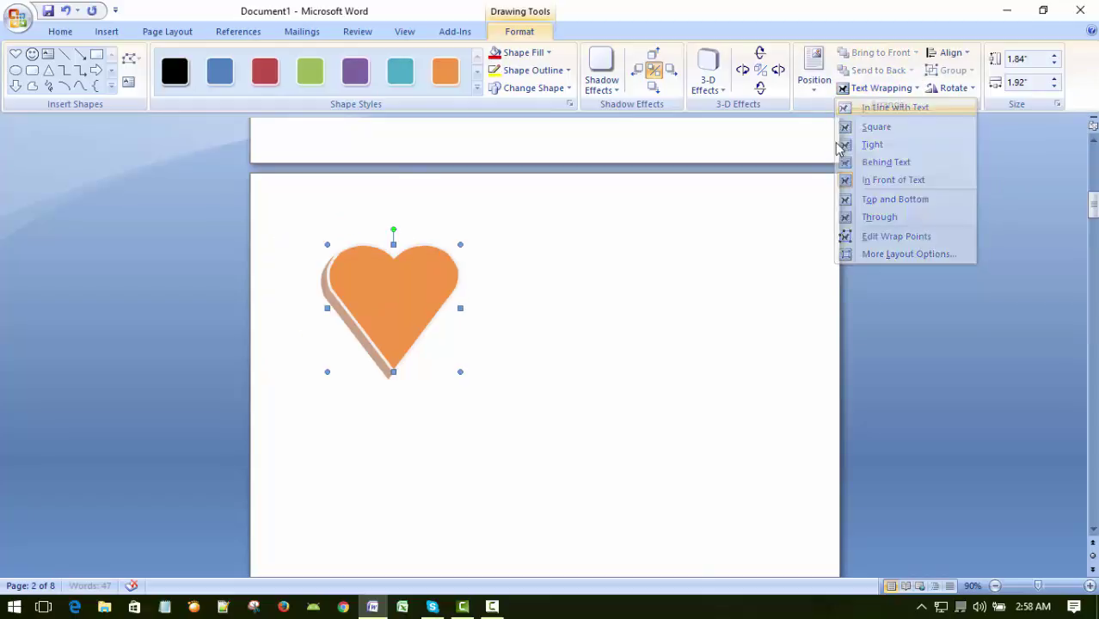
click(597, 331)
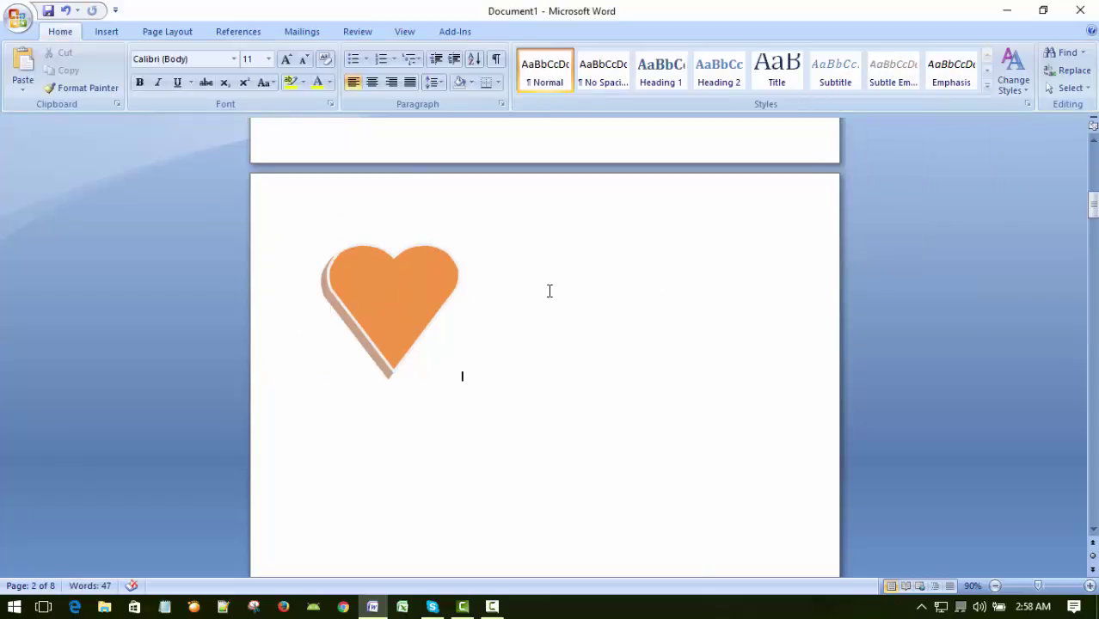
click(385, 301)
click(540, 242)
scroll(530, 380, down, 2)
scroll(520, 426, up, 2)
click(351, 286)
scroll(523, 439, down, 2)
click(532, 430)
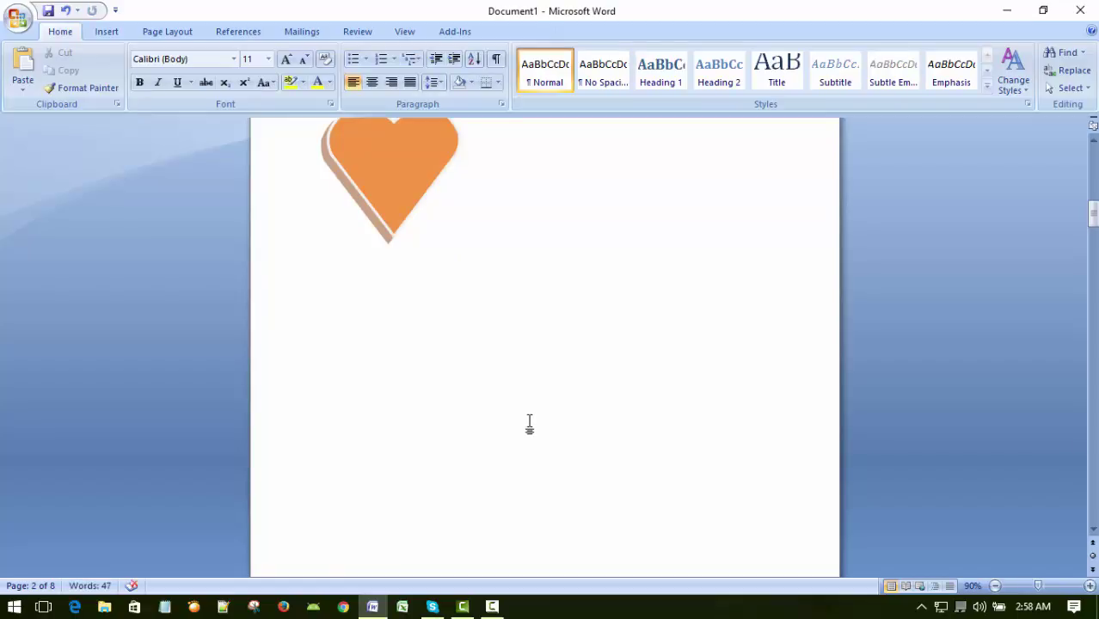
click(492, 606)
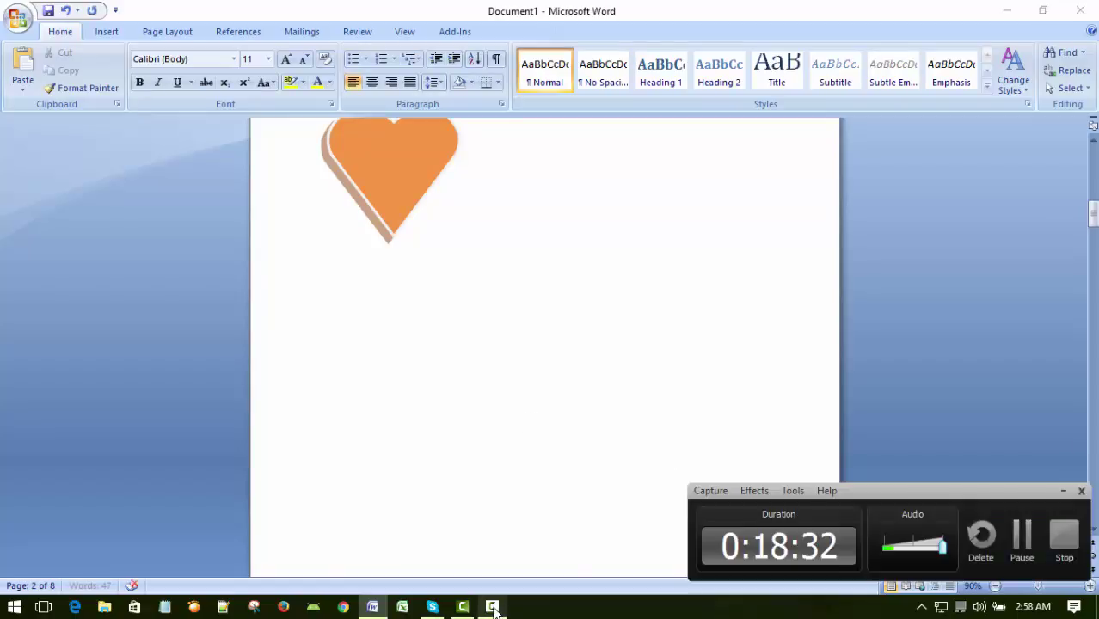
click(1063, 490)
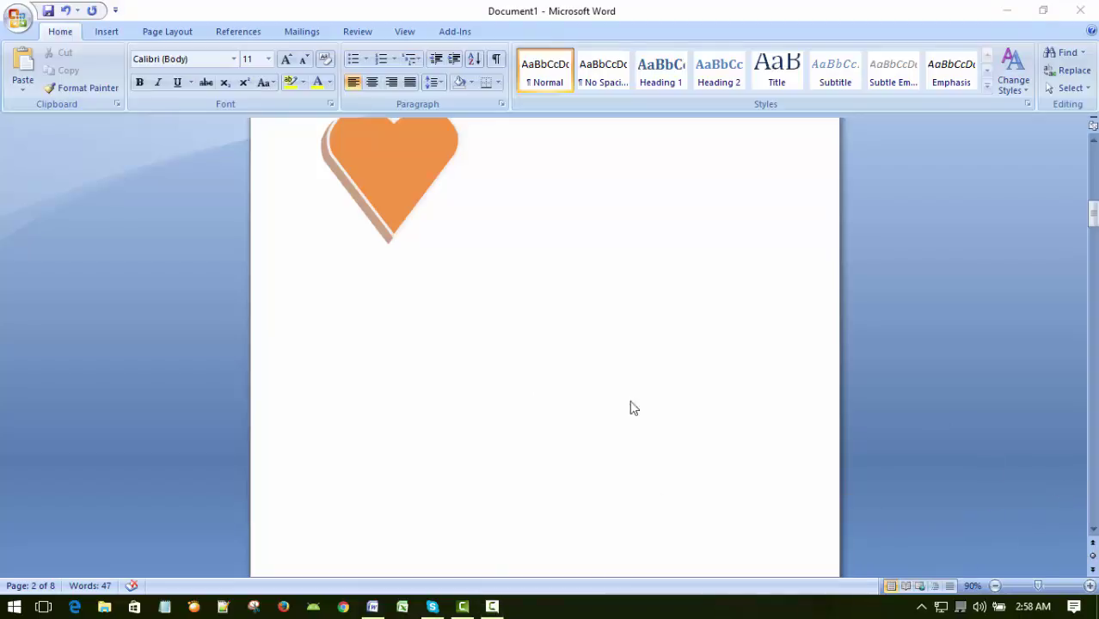
scroll(524, 366, up, 5)
scroll(519, 359, up, 8)
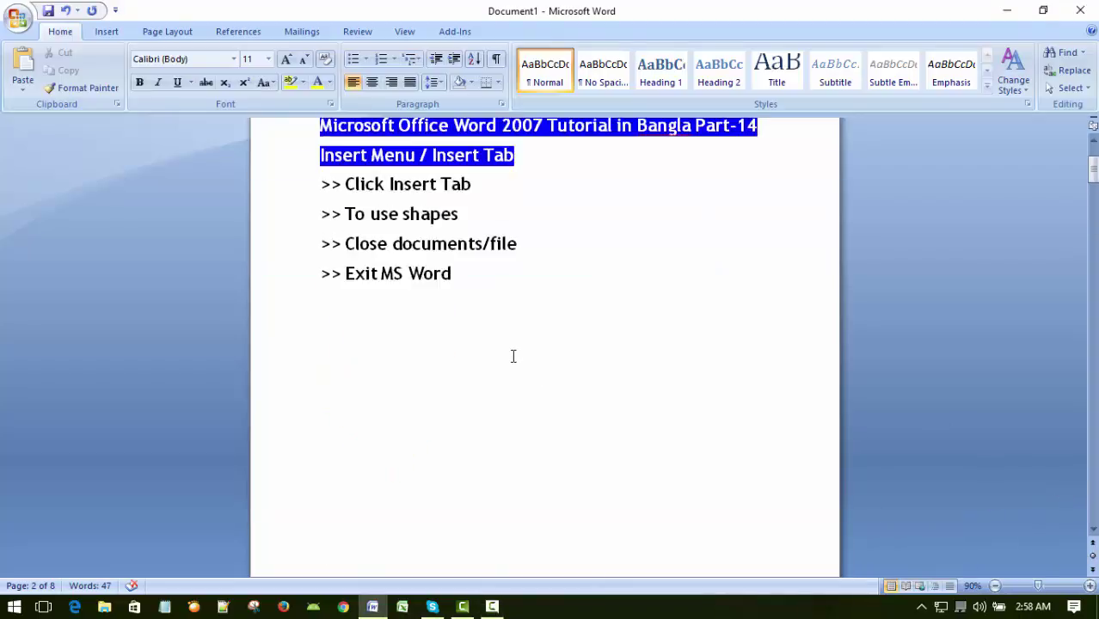
scroll(512, 355, down, 5)
scroll(513, 355, down, 4)
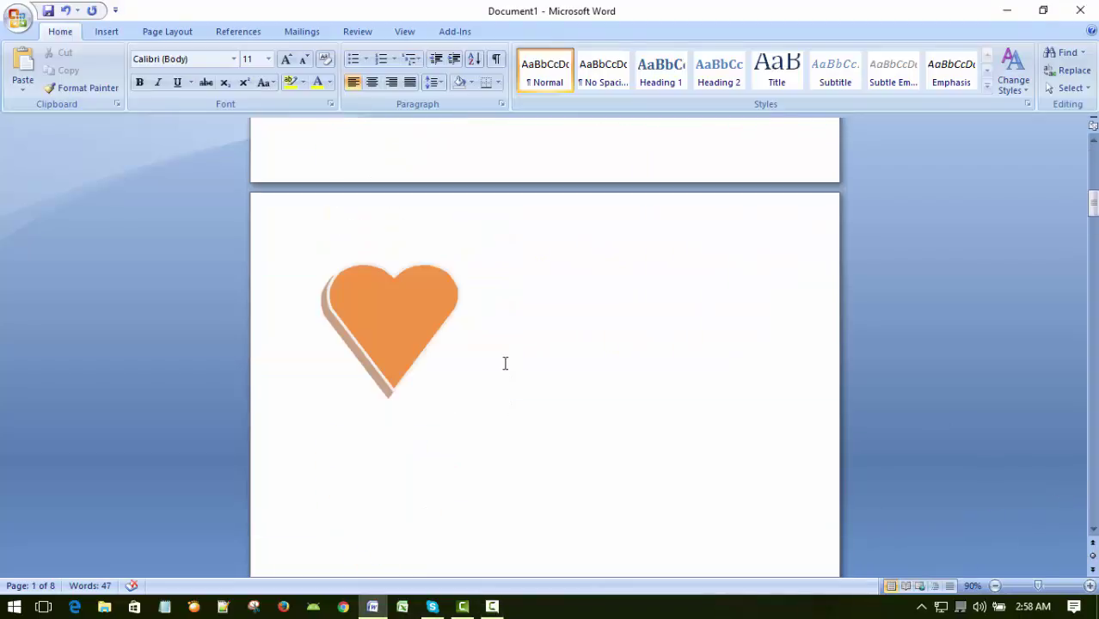
scroll(506, 361, up, 13)
scroll(535, 362, up, 2)
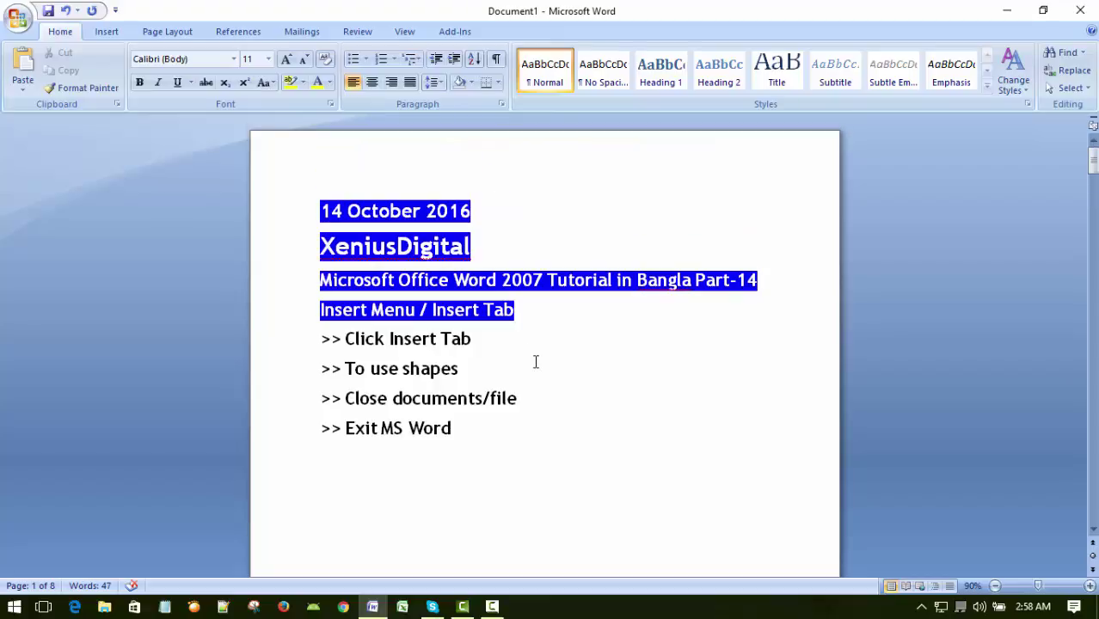
scroll(608, 351, down, 1)
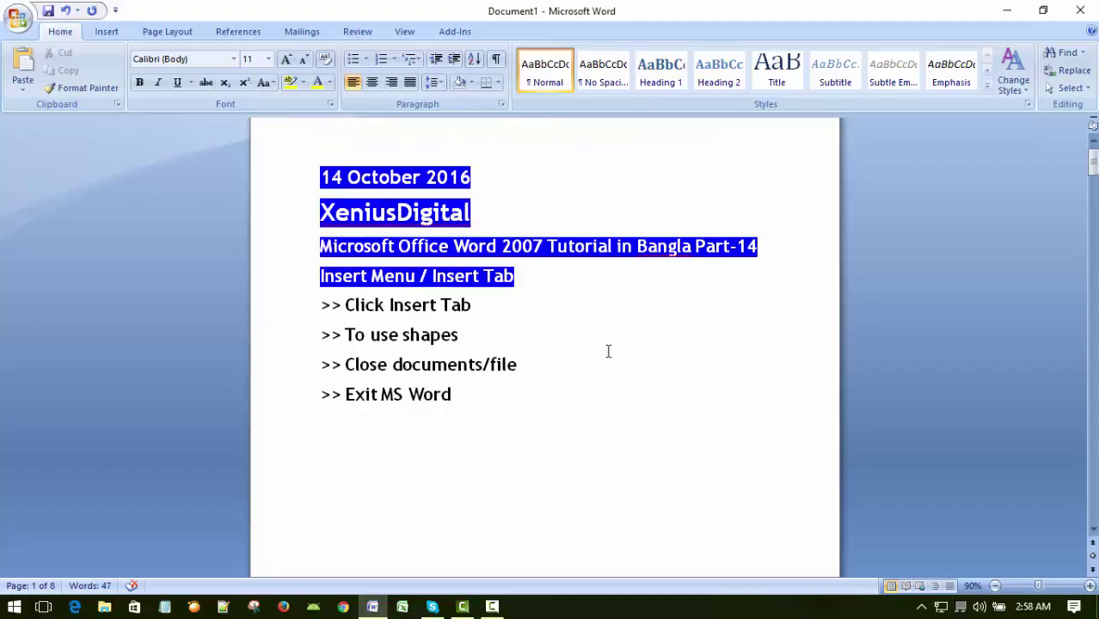
scroll(607, 350, up, 1)
scroll(606, 351, down, 3)
scroll(606, 351, up, 3)
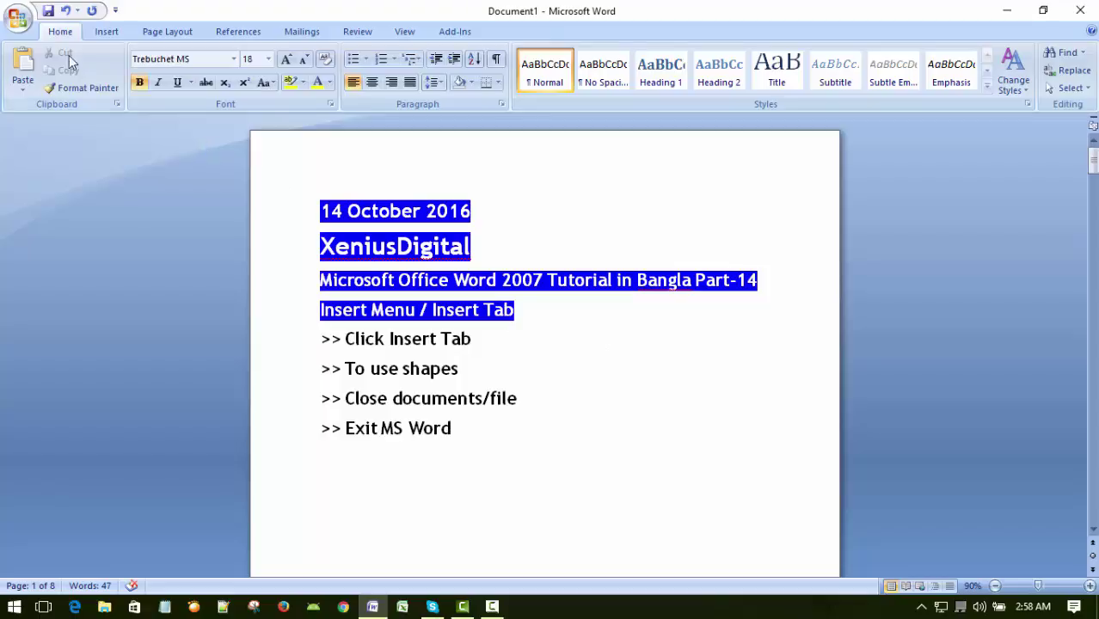
Step: Save the document as a Word Document named xenius-digital-5.docx in the Documents folder, basing the name on the existing xenius-digital-4.docx
click(17, 17)
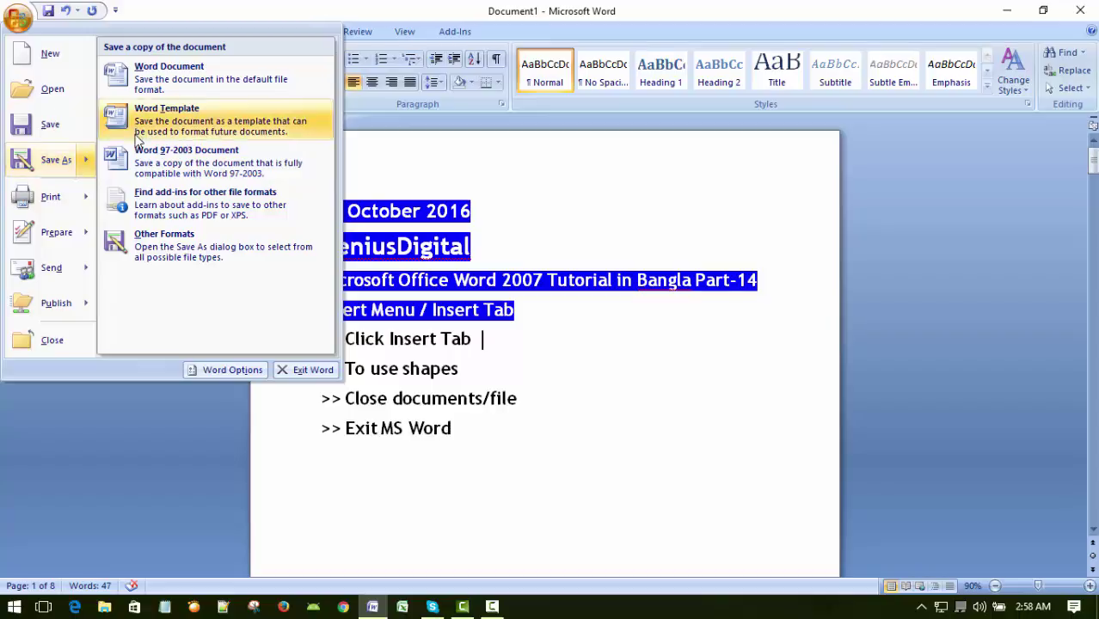
click(144, 79)
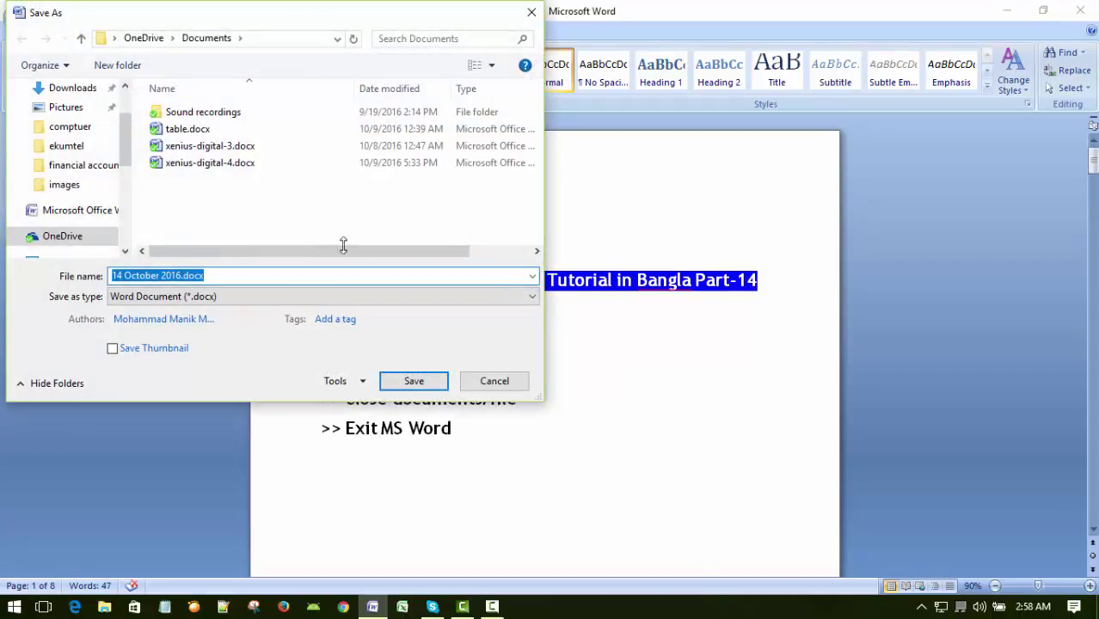
click(178, 166)
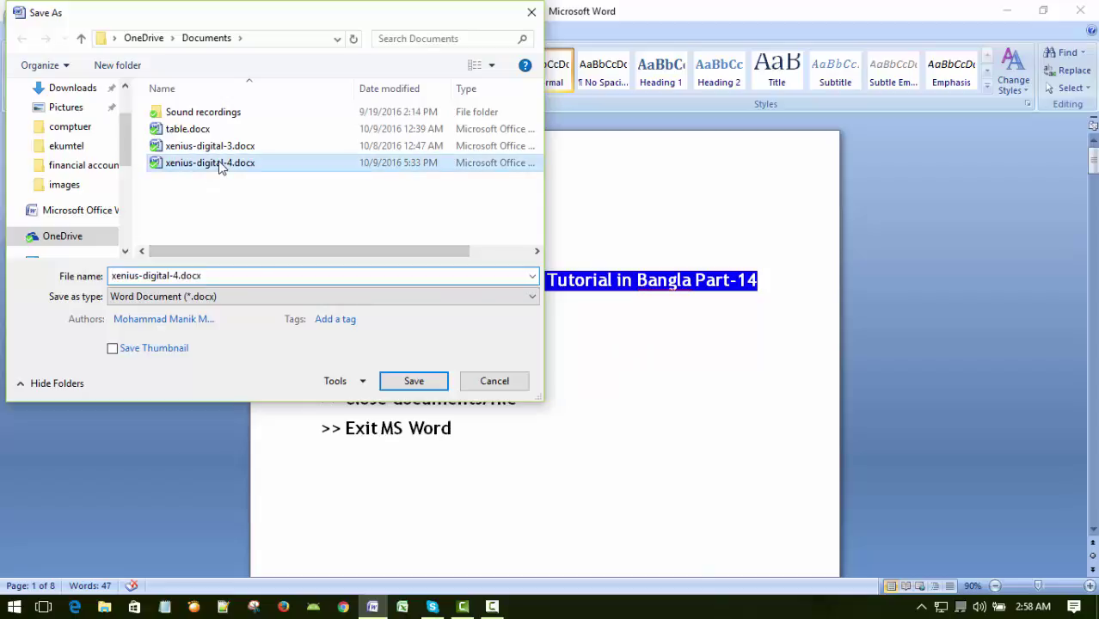
click(253, 275)
key(Left)
key(Left)
key(Left)
key(Left)
key(Left)
key(Left)
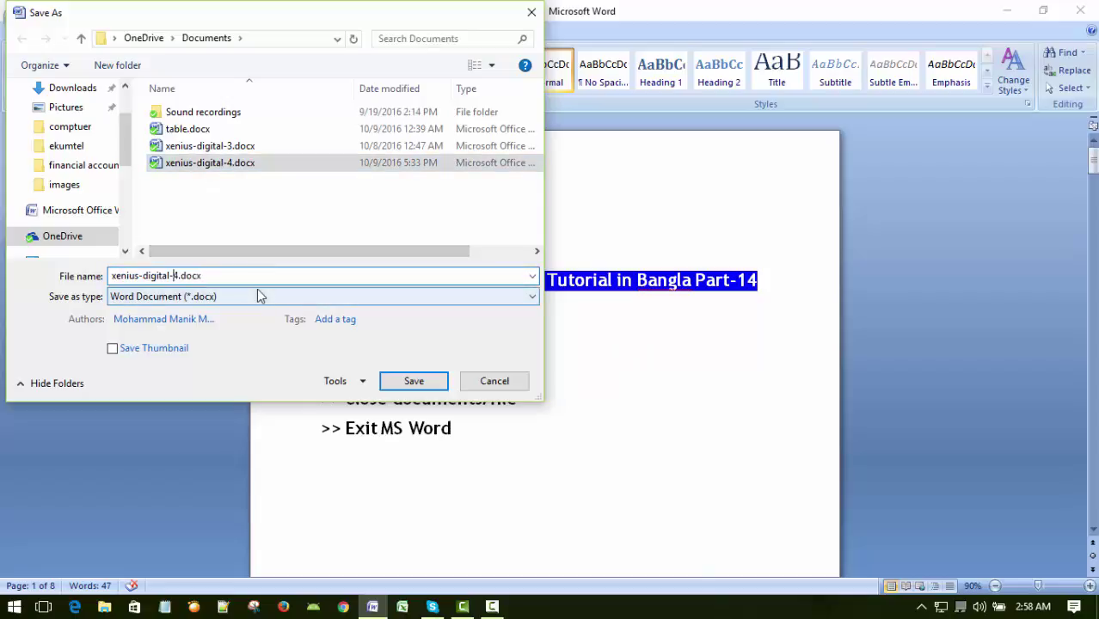
key(Delete)
text(5)
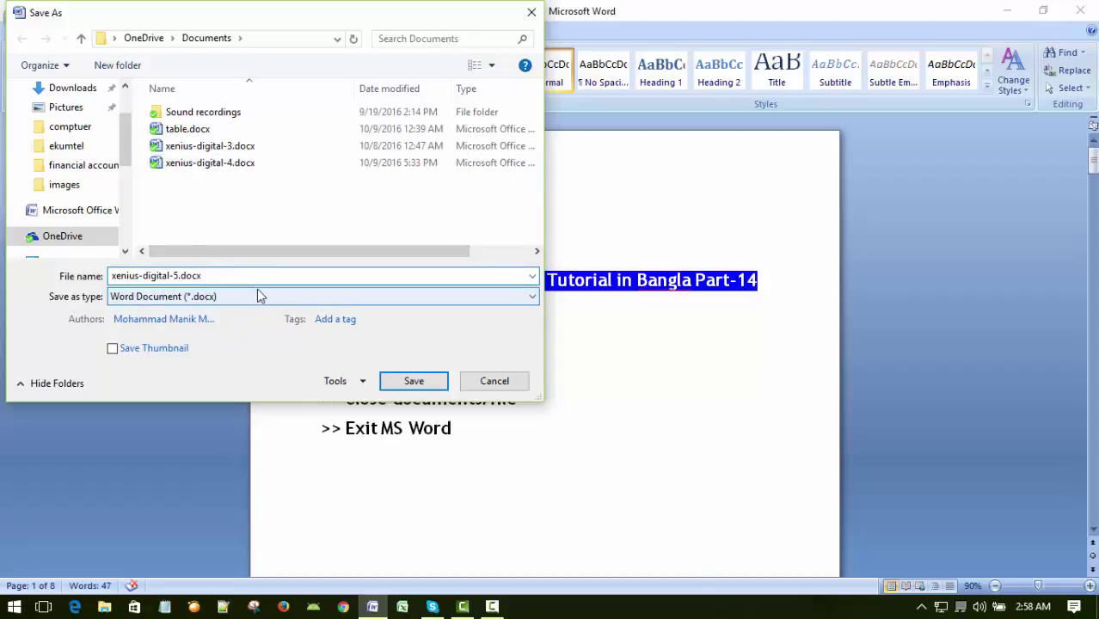
click(410, 382)
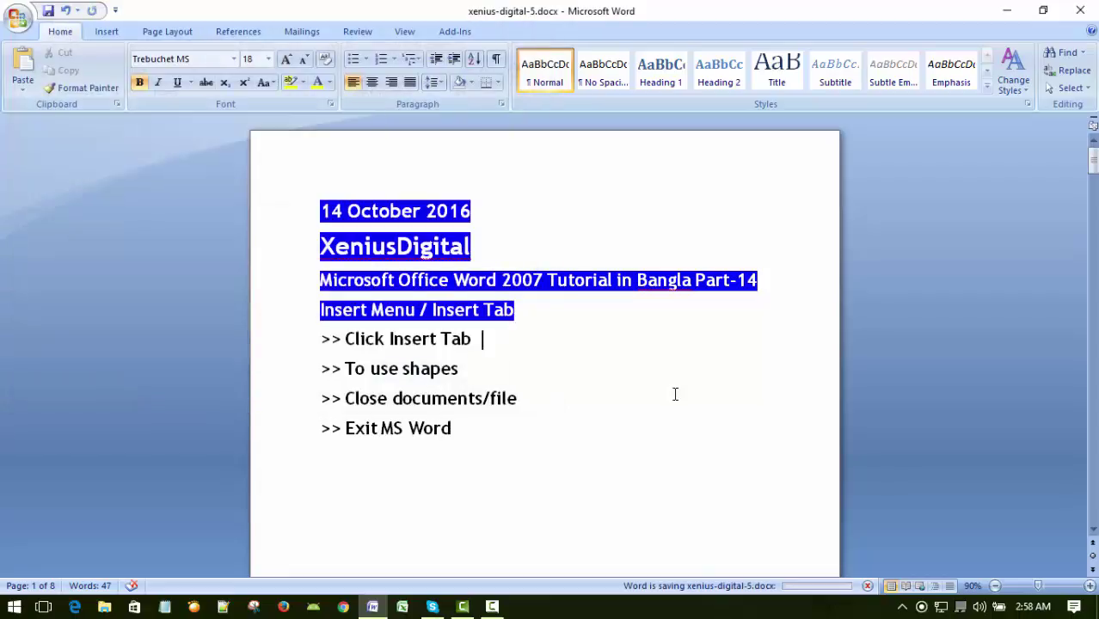
Step: Close the saved document and exit Word
click(18, 20)
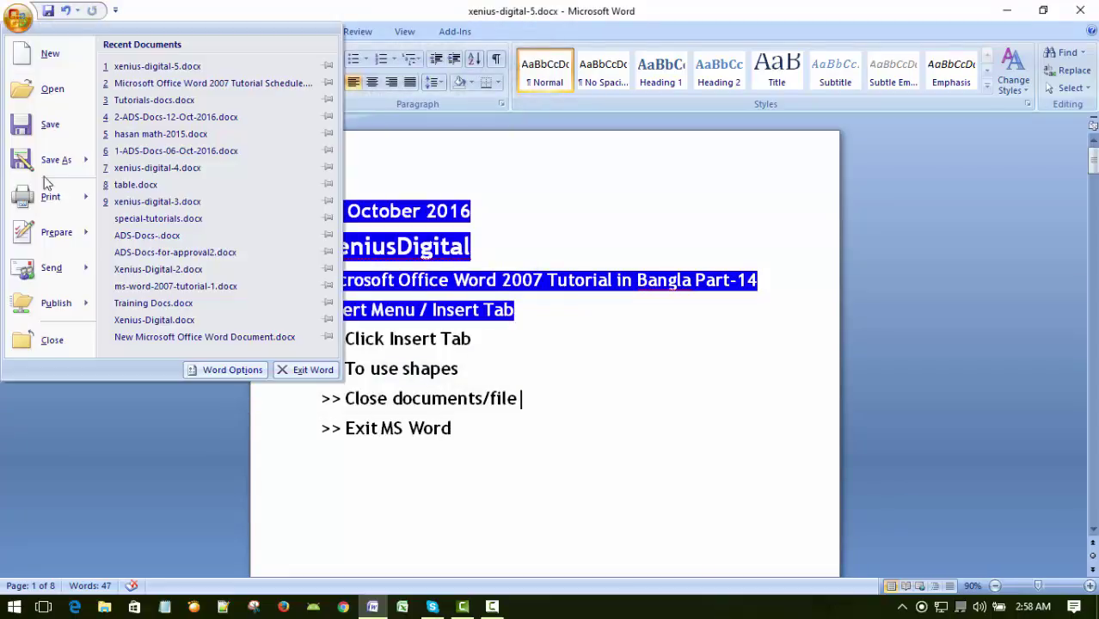
click(60, 340)
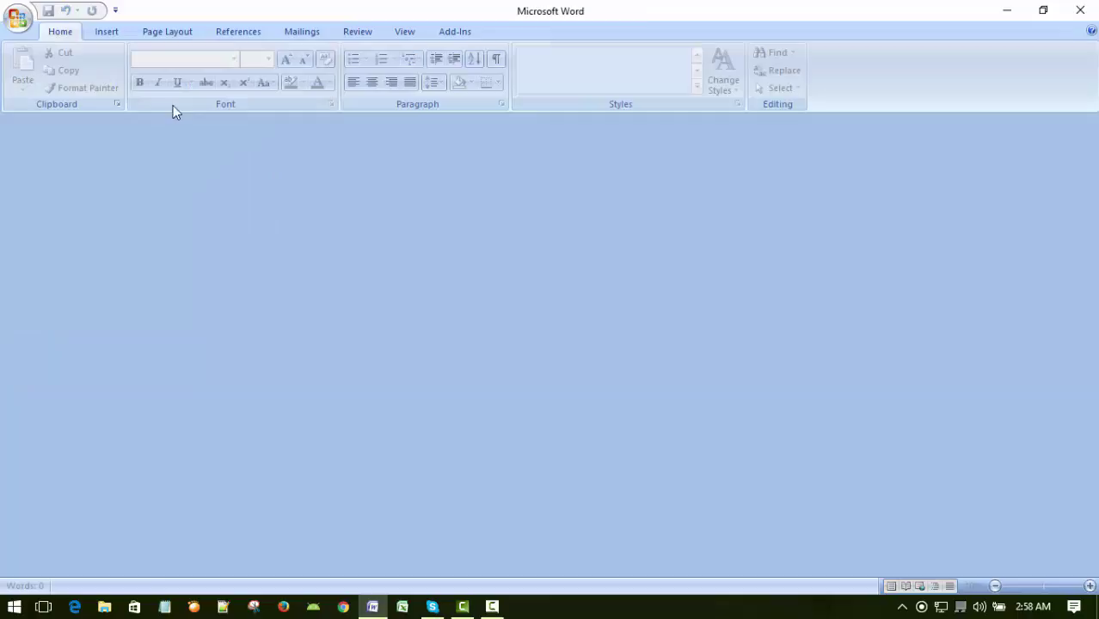
click(18, 20)
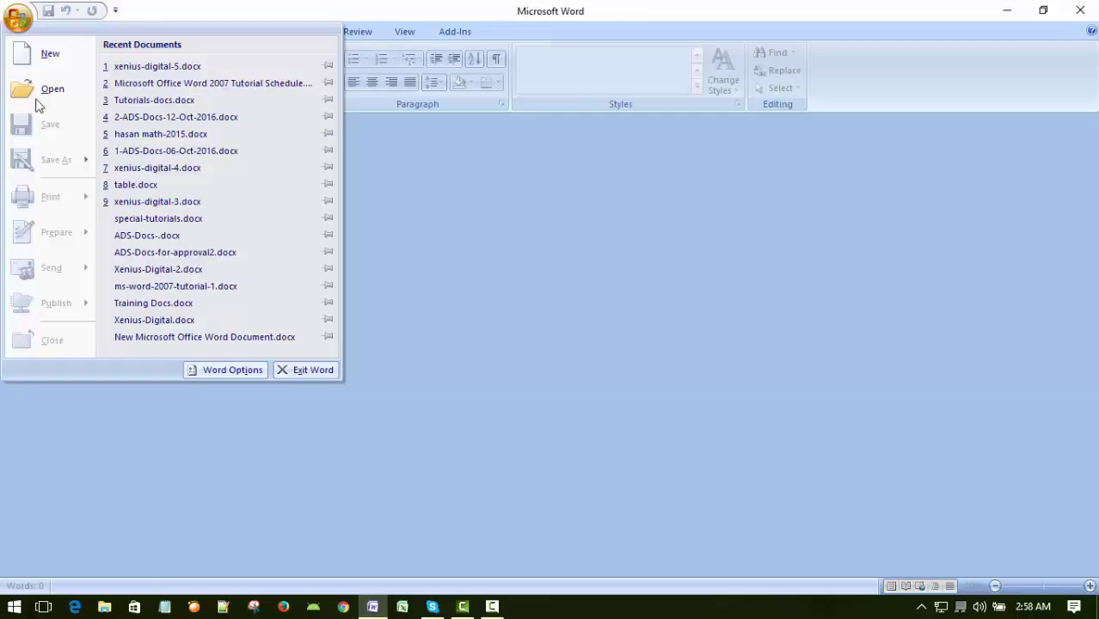
click(315, 370)
Step: Refresh the Windows desktop
right_click(622, 220)
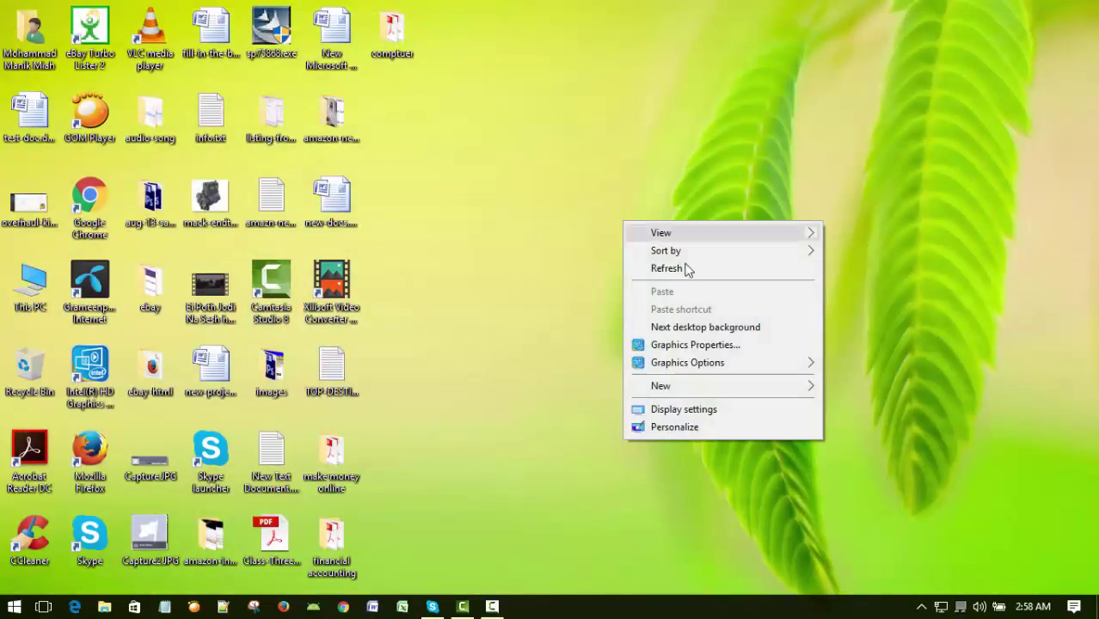
click(680, 269)
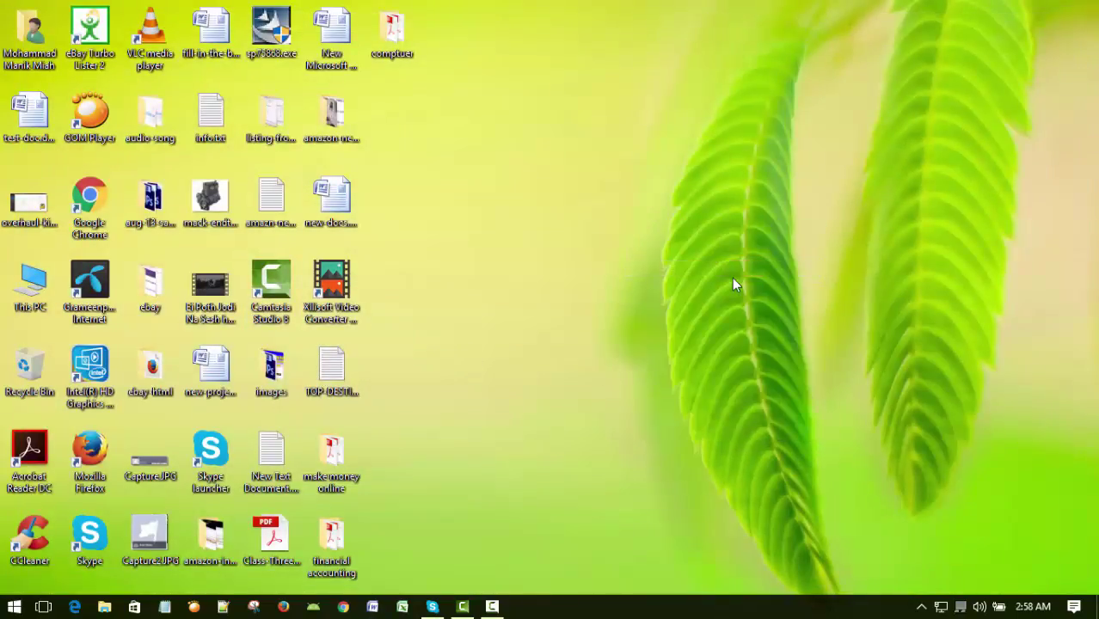